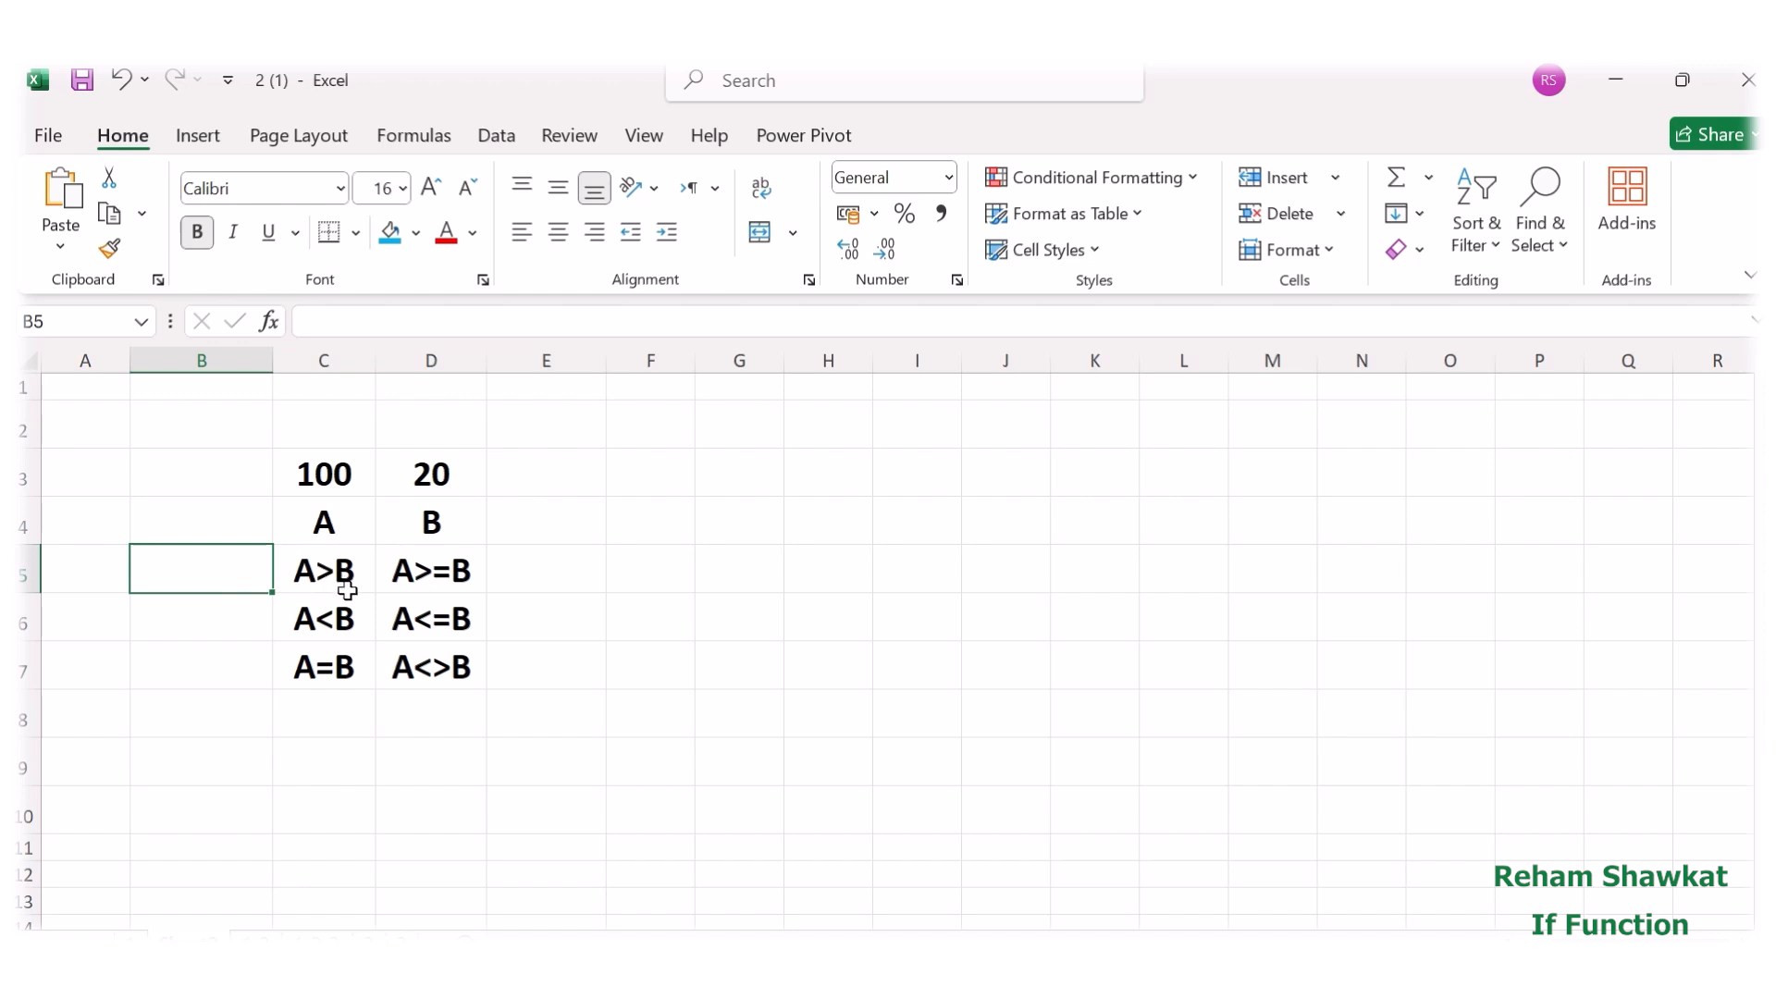
Enter the formula =C3>D3 in cell B5 to test whether A is greater than B.
{"action": "left_click", "coordinate": [327, 317]}
{"action": "type", "text": "="}
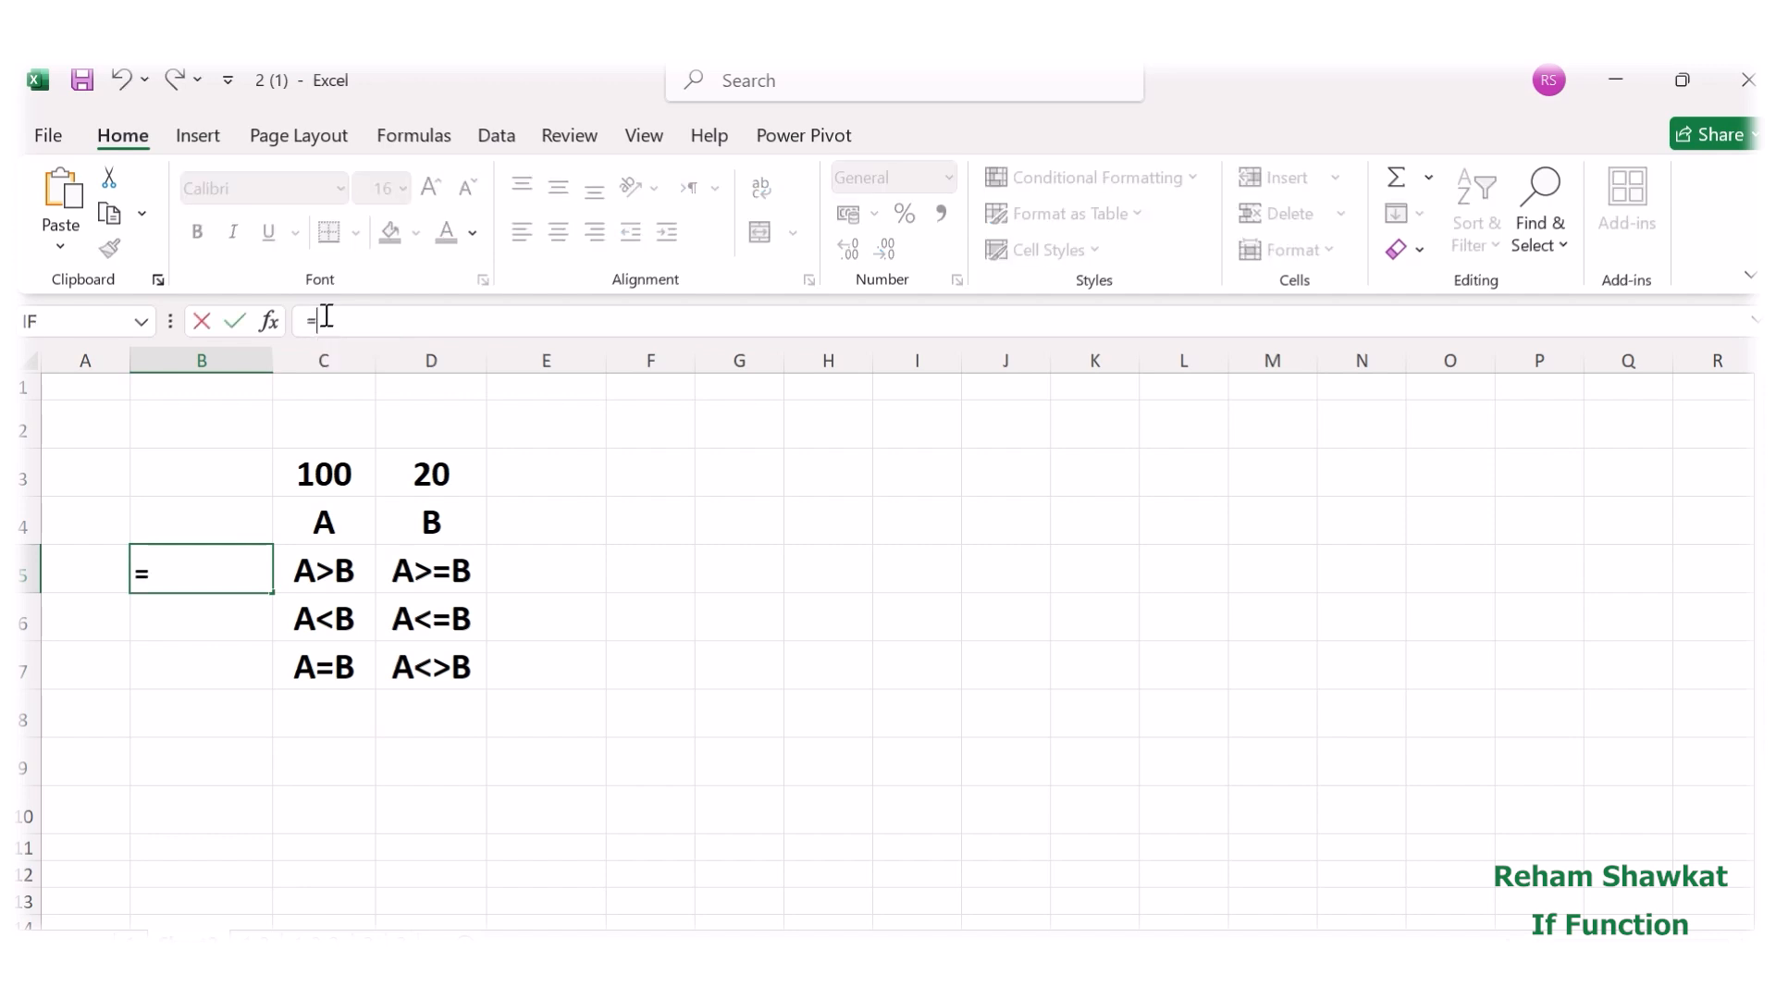
{"action": "left_click", "coordinate": [314, 467]}
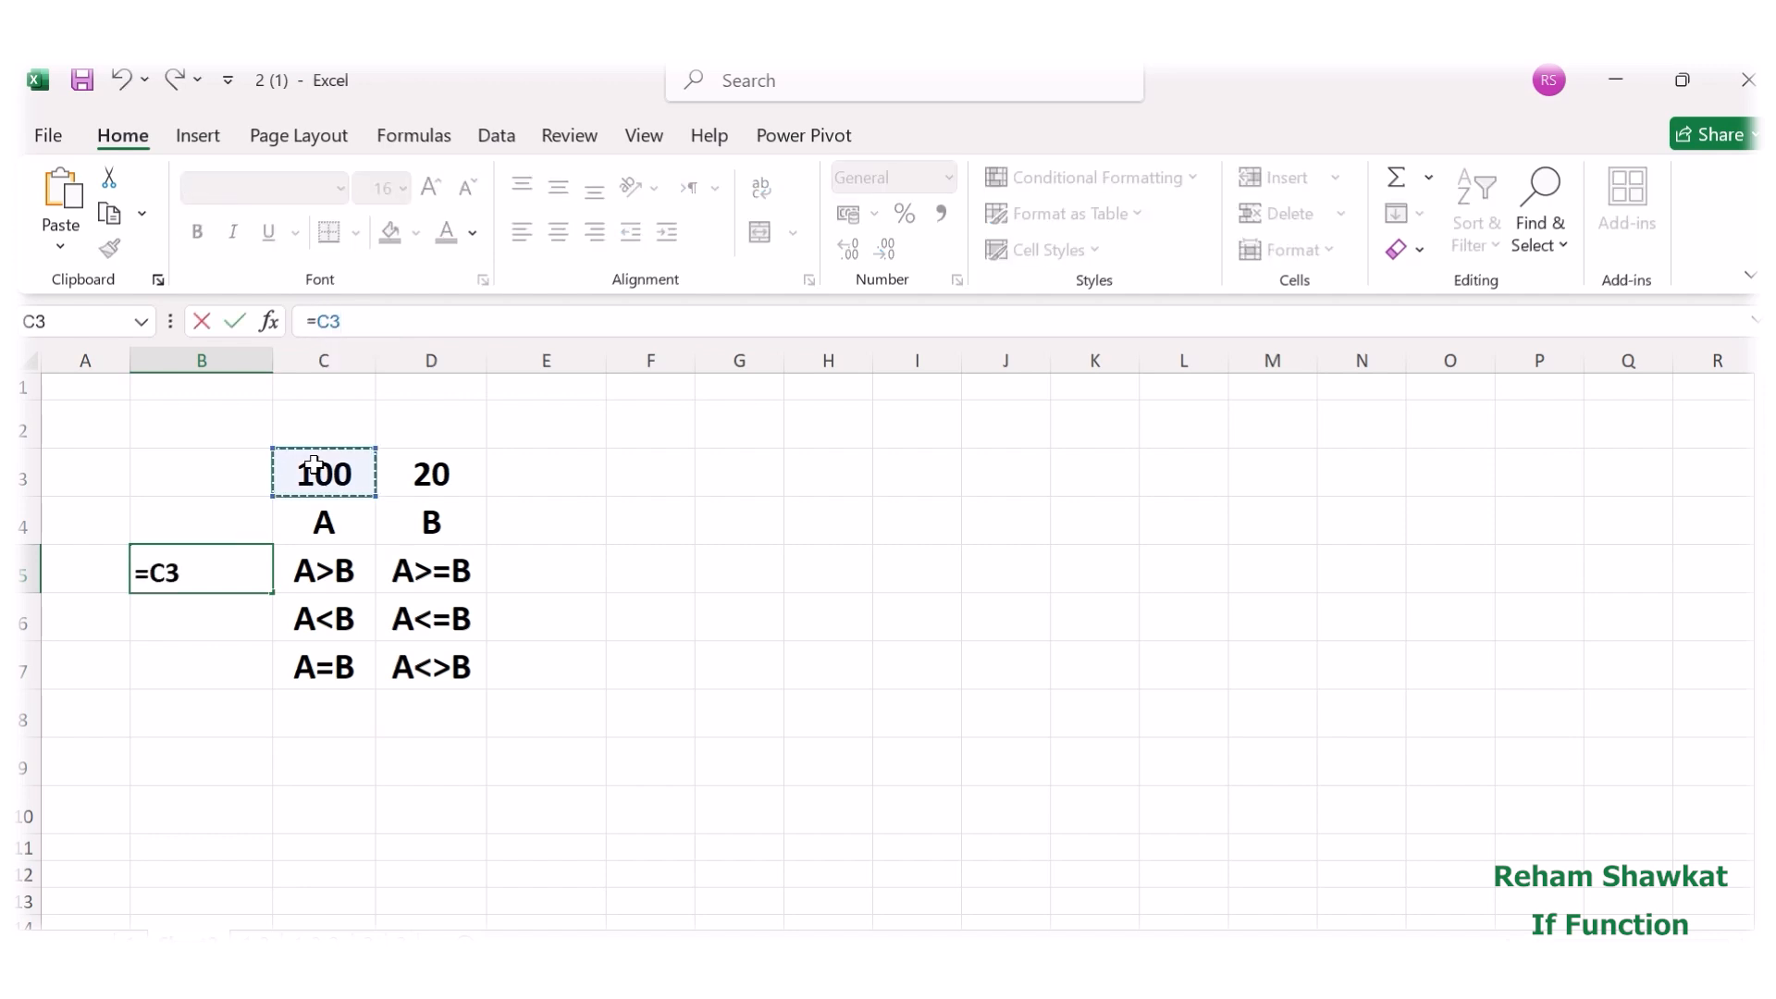
{"action": "type", "text": ">"}
{"action": "left_click", "coordinate": [424, 473]}
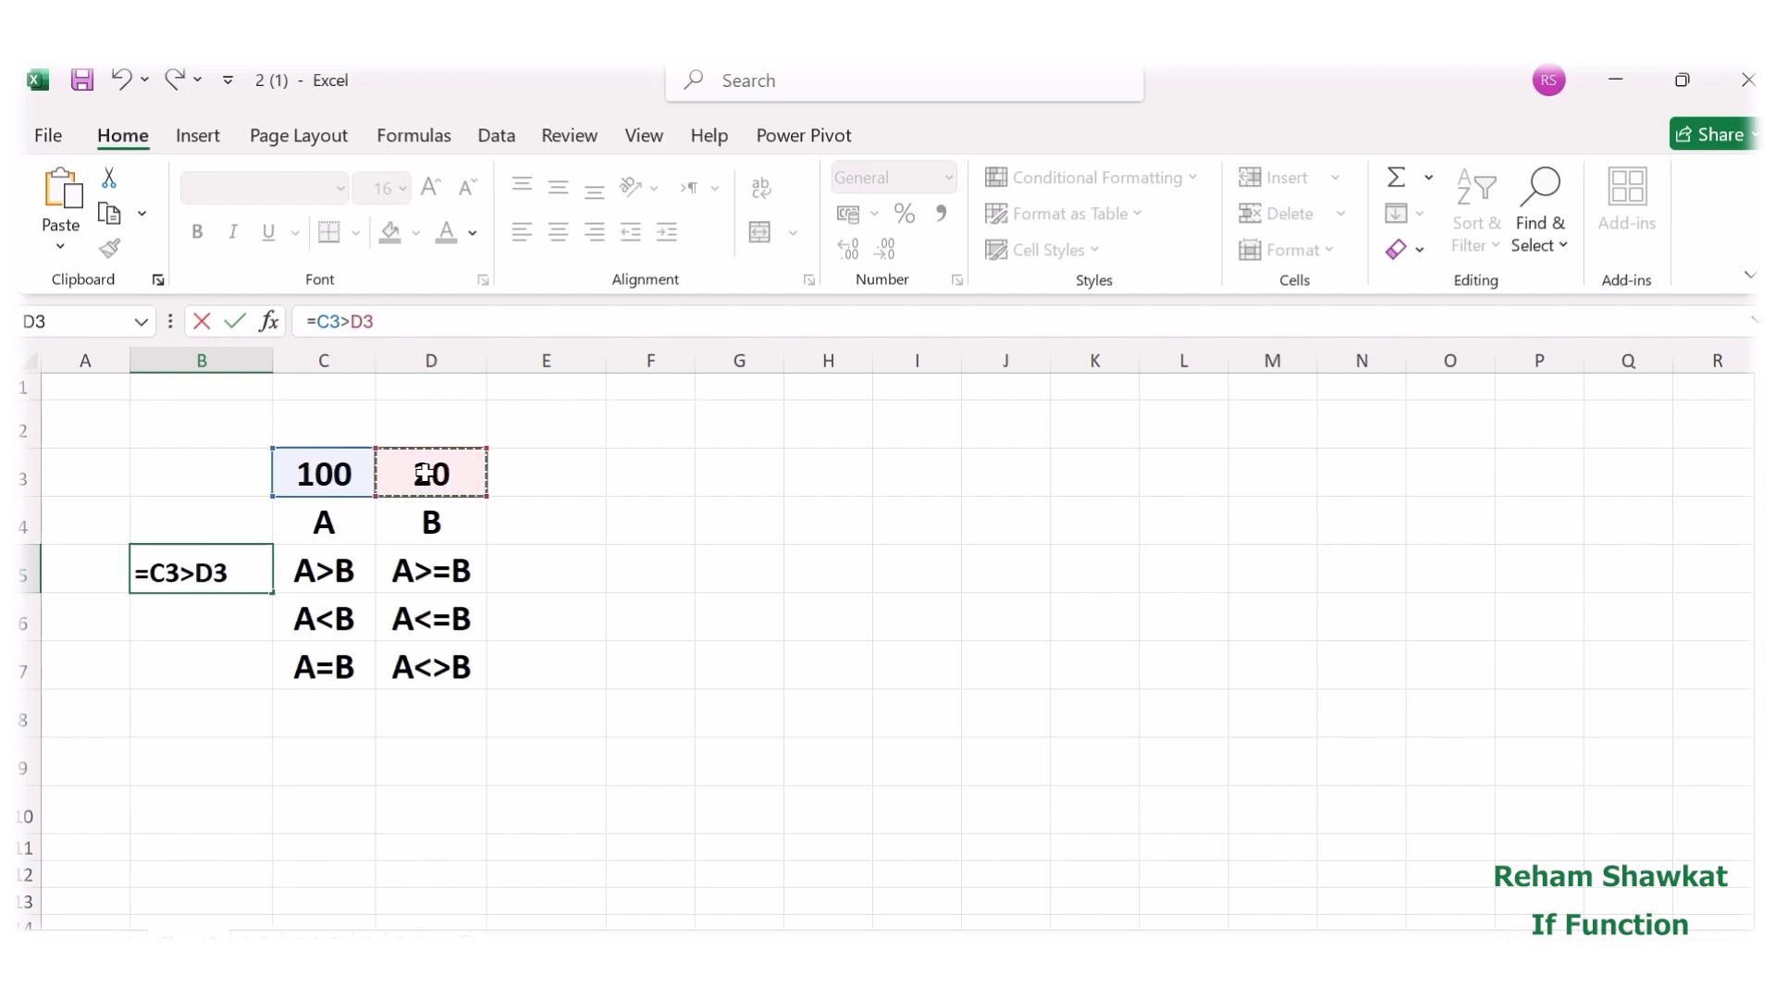
{"action": "key", "text": "Return"}
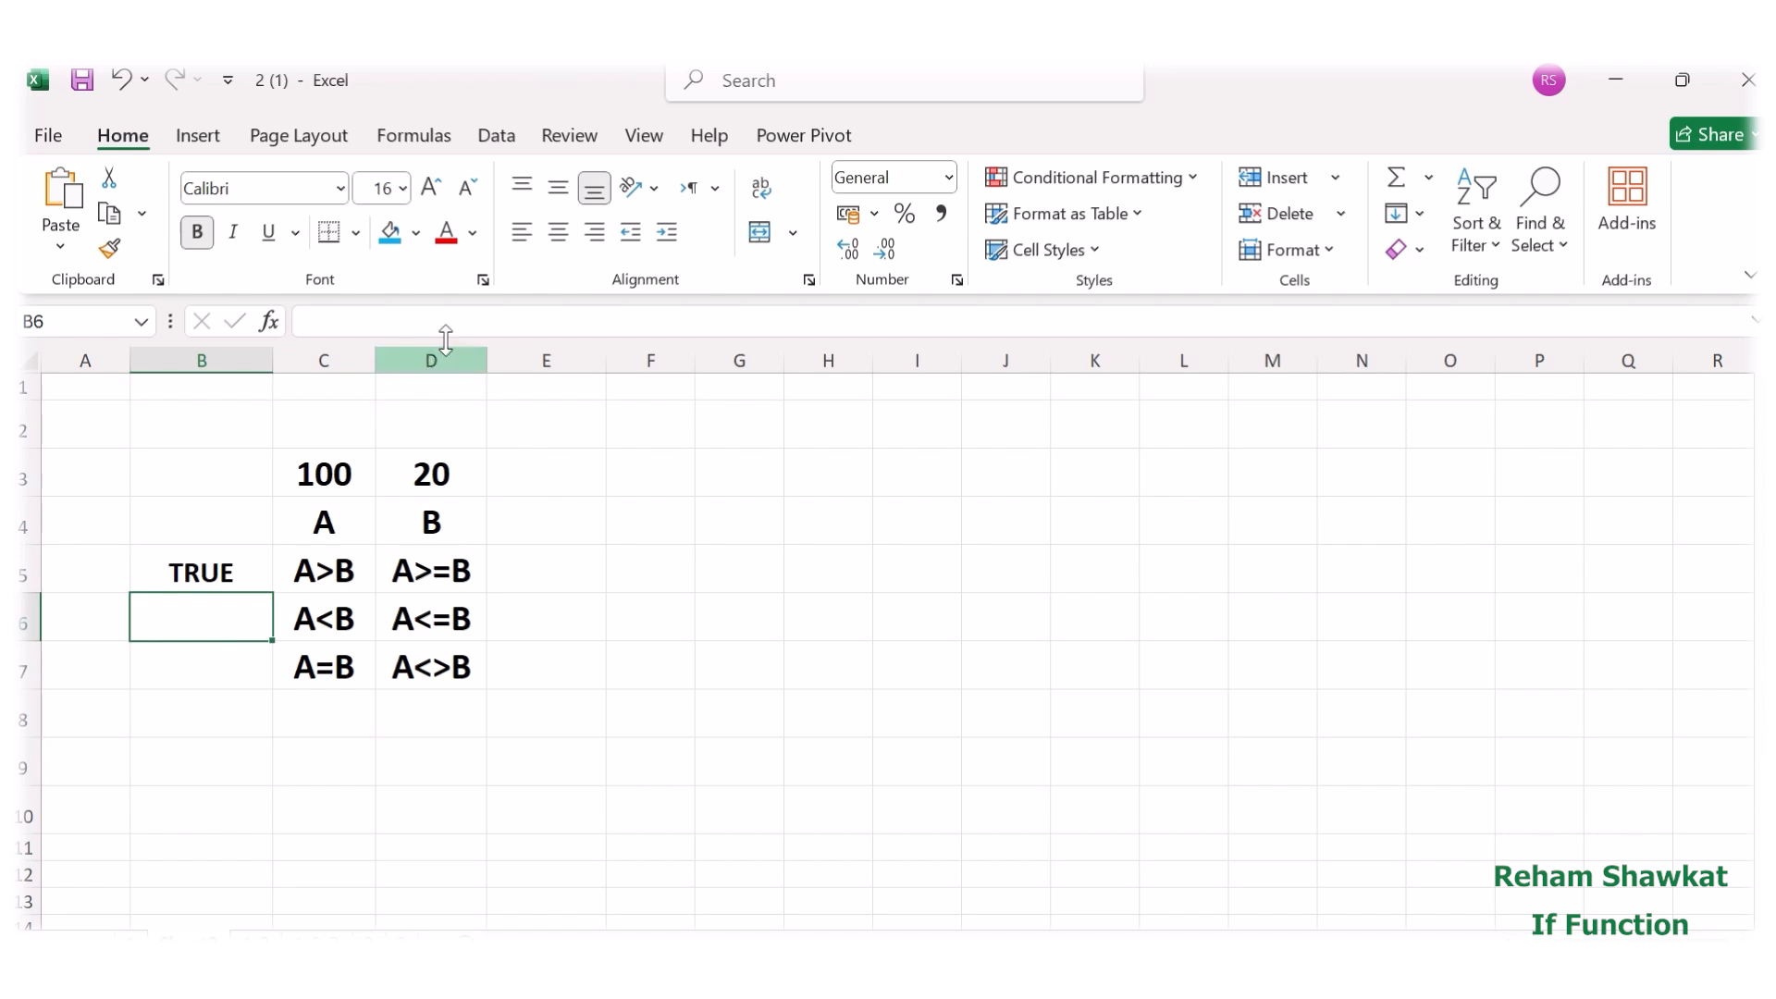
Enter the formula =C3<D3 in cell B6 to test whether A is less than B.
{"action": "left_click", "coordinate": [369, 326]}
{"action": "type", "text": "="}
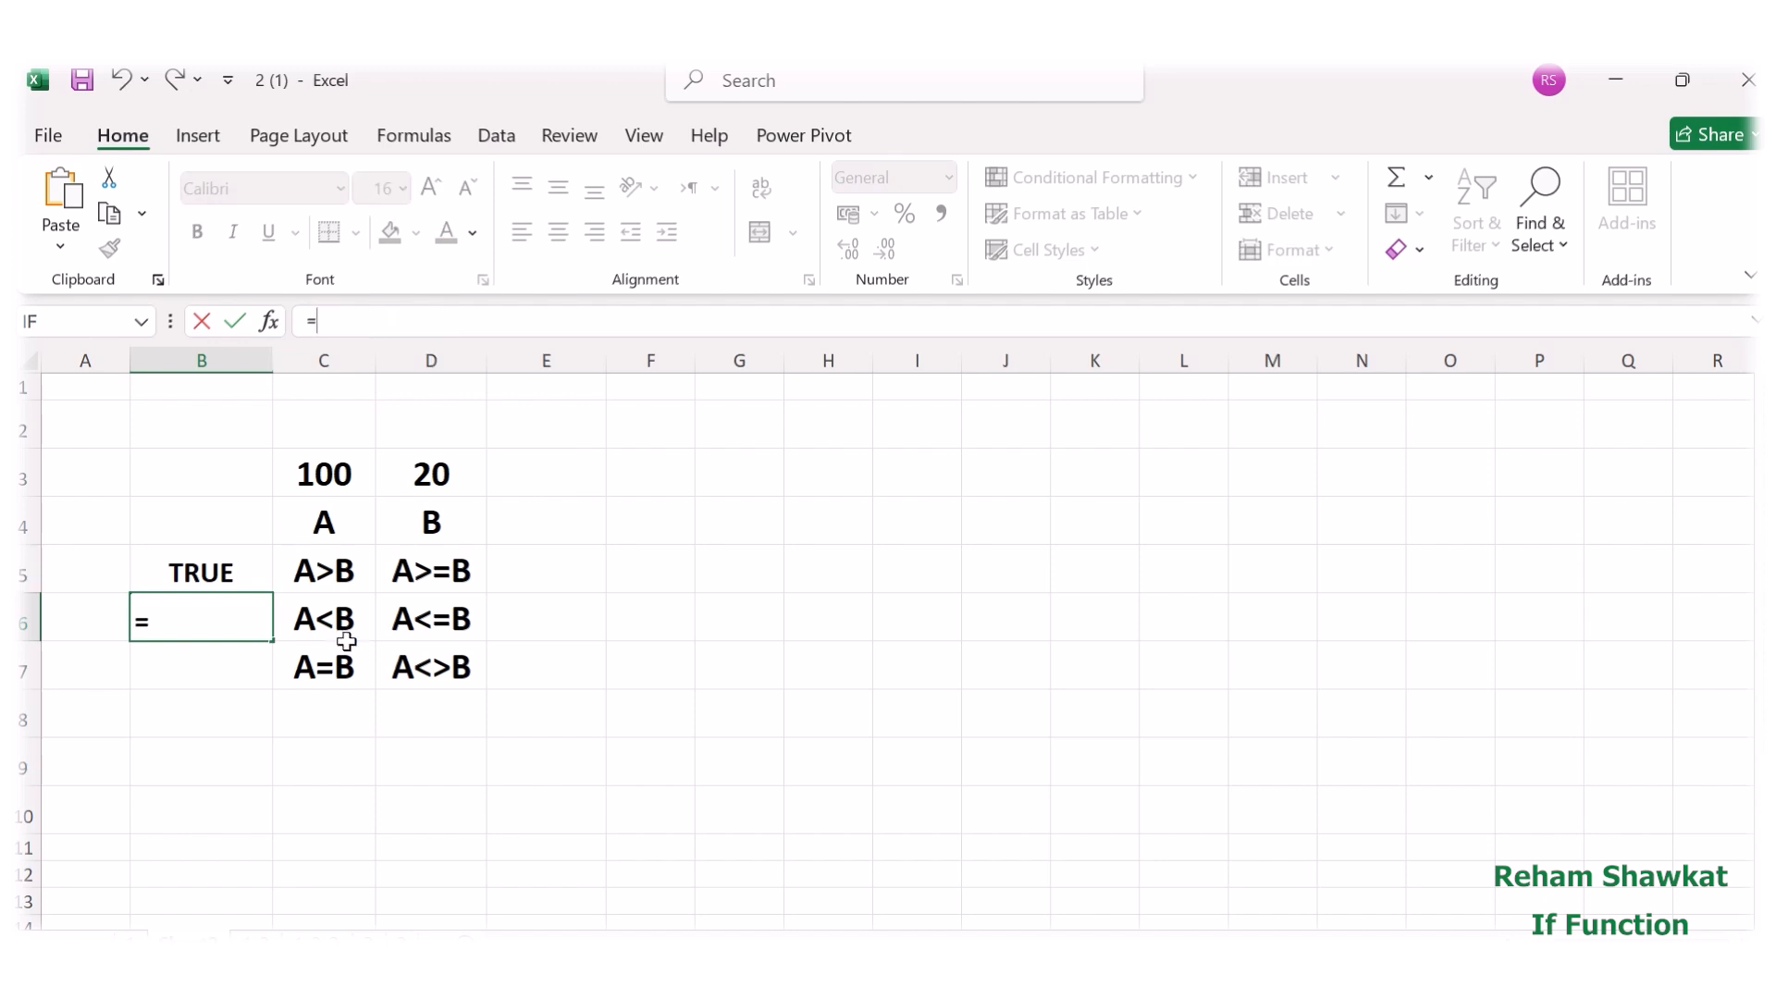
{"action": "left_click", "coordinate": [322, 481]}
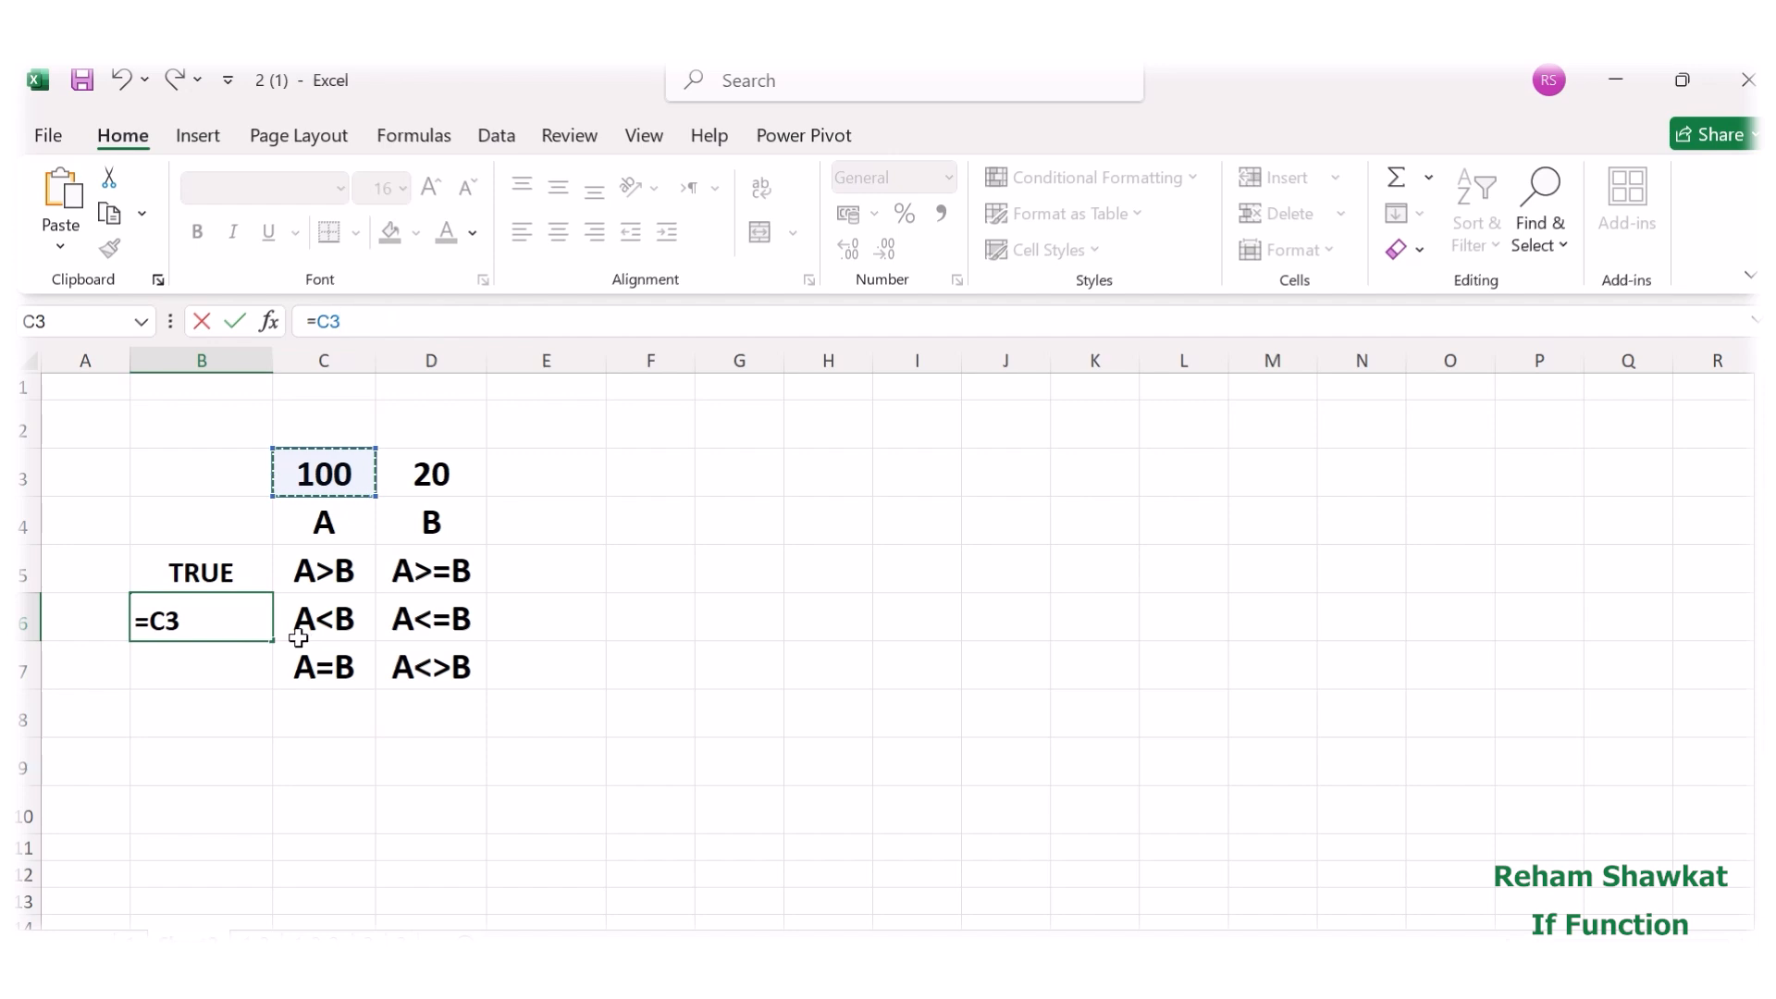
{"action": "type", "text": "<"}
{"action": "left_click", "coordinate": [426, 467]}
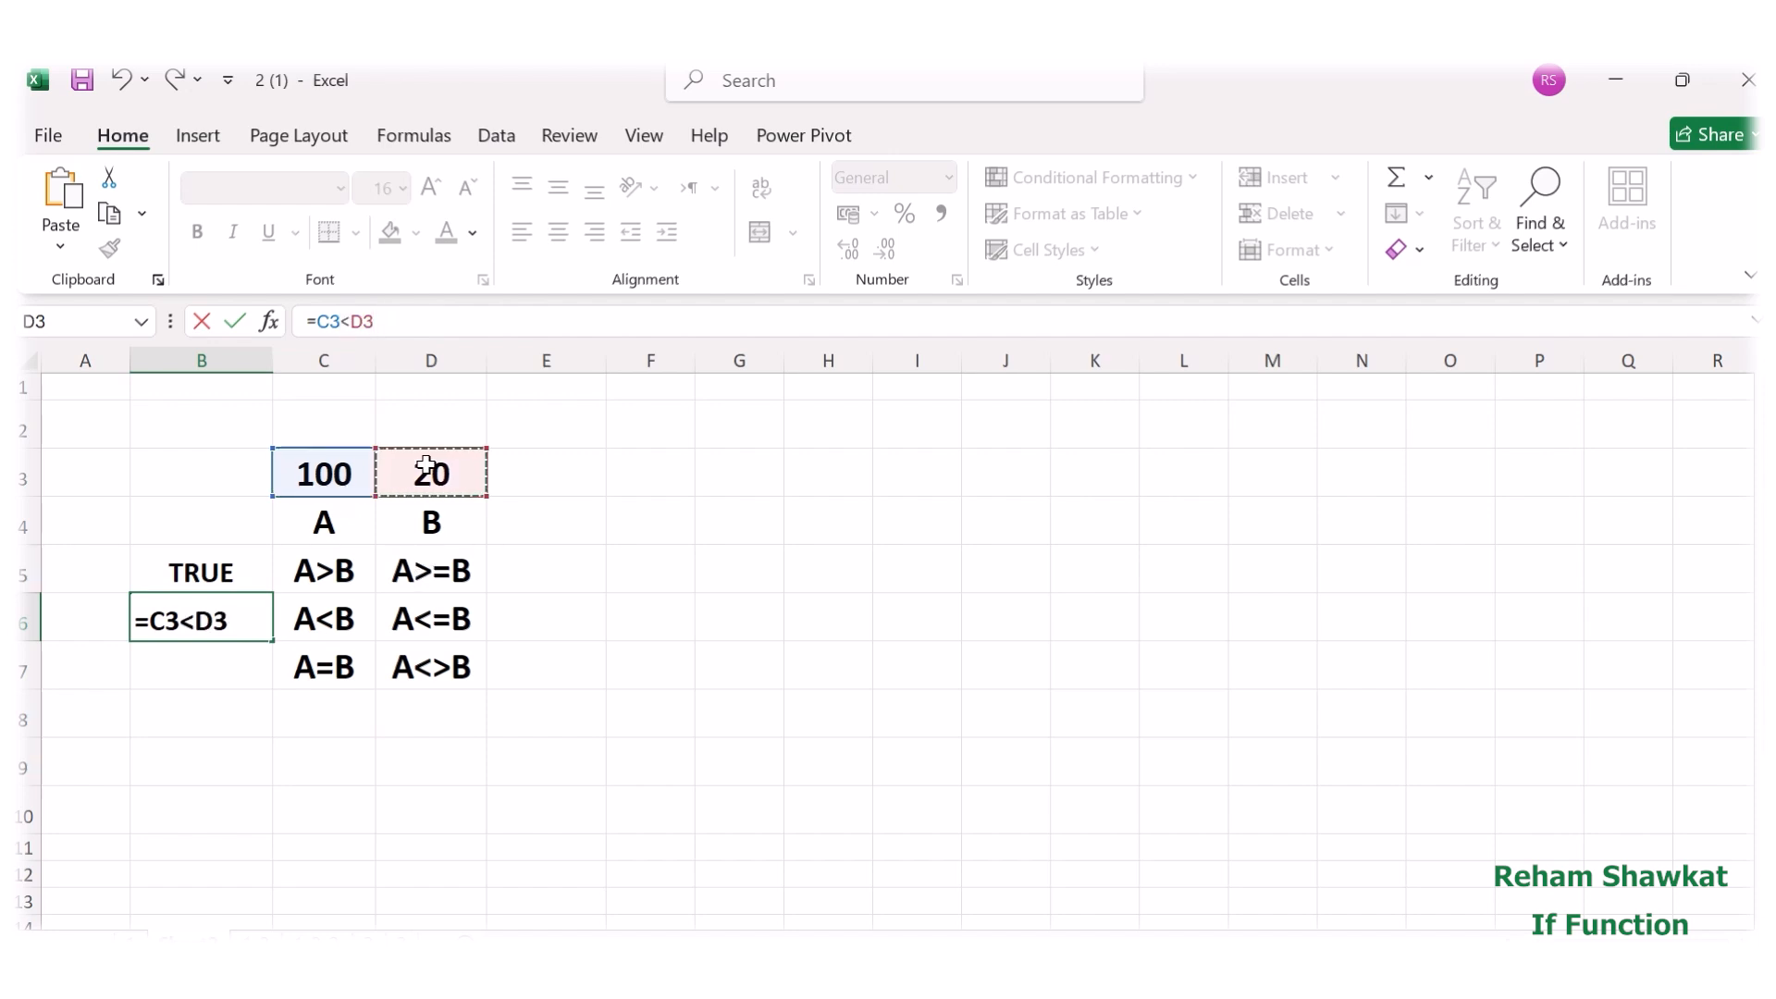
{"action": "key", "text": "Return"}
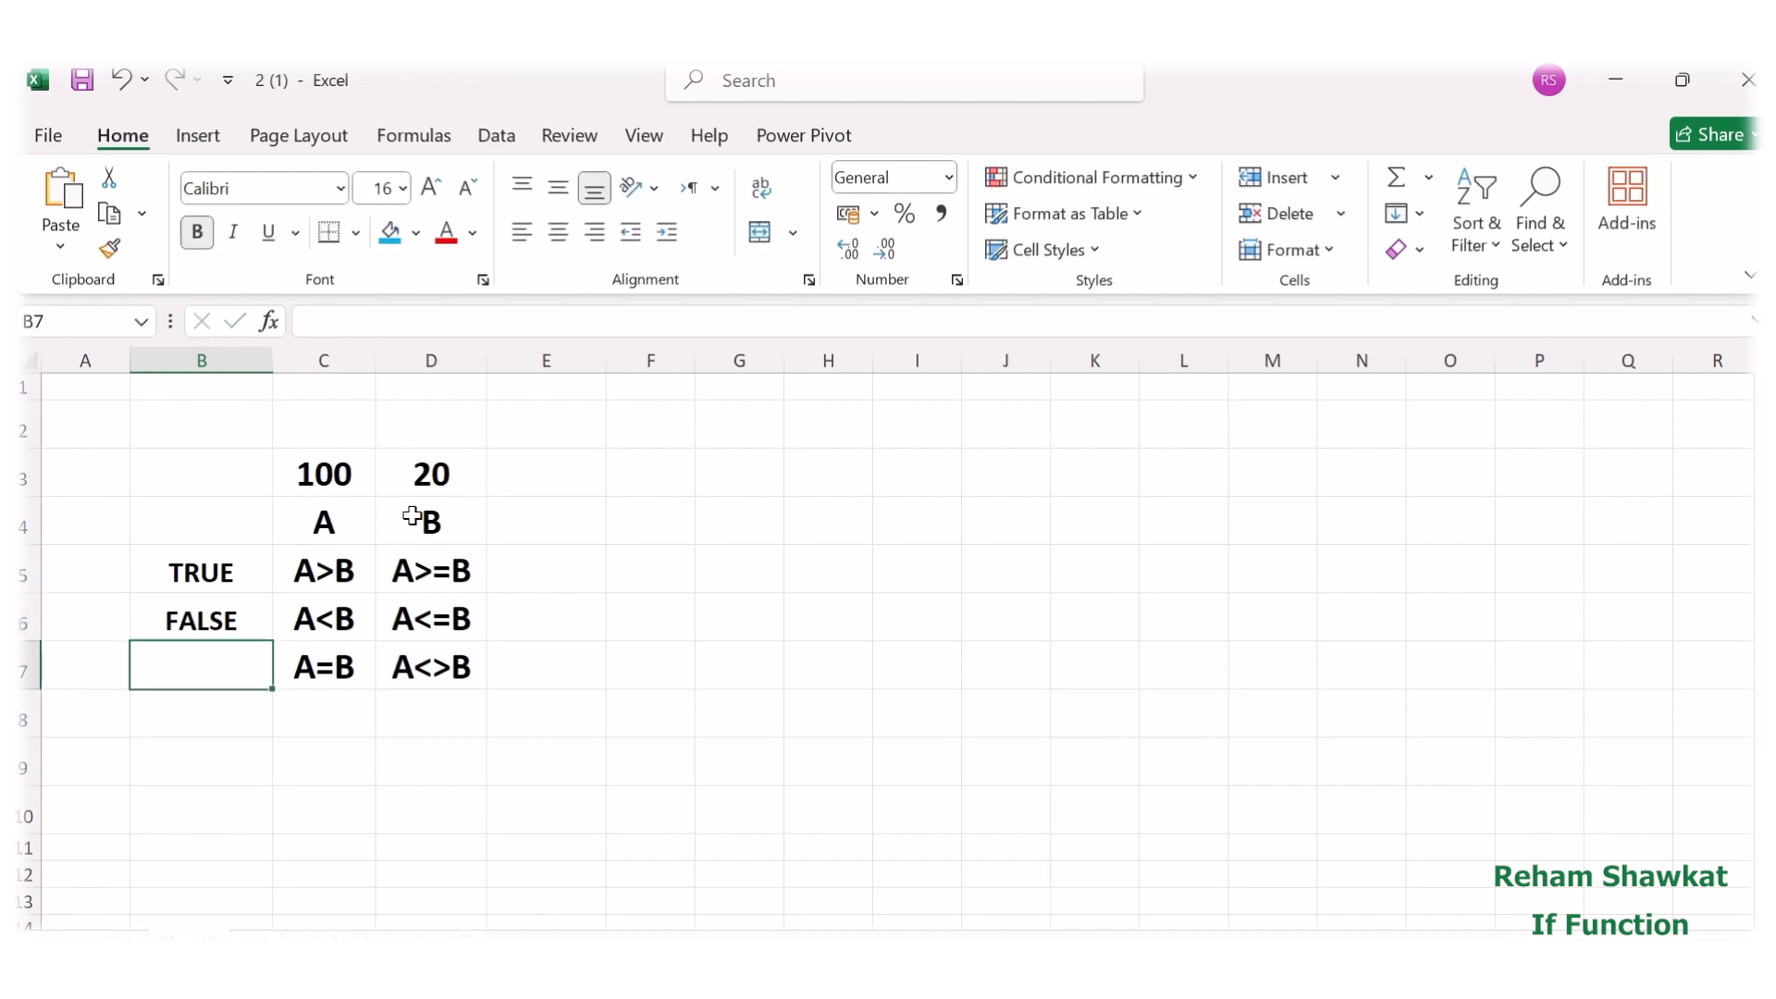
Enter the formula =C3=D3 in cell B7 to test whether A equals B.
{"action": "left_click", "coordinate": [310, 319]}
{"action": "type", "text": "="}
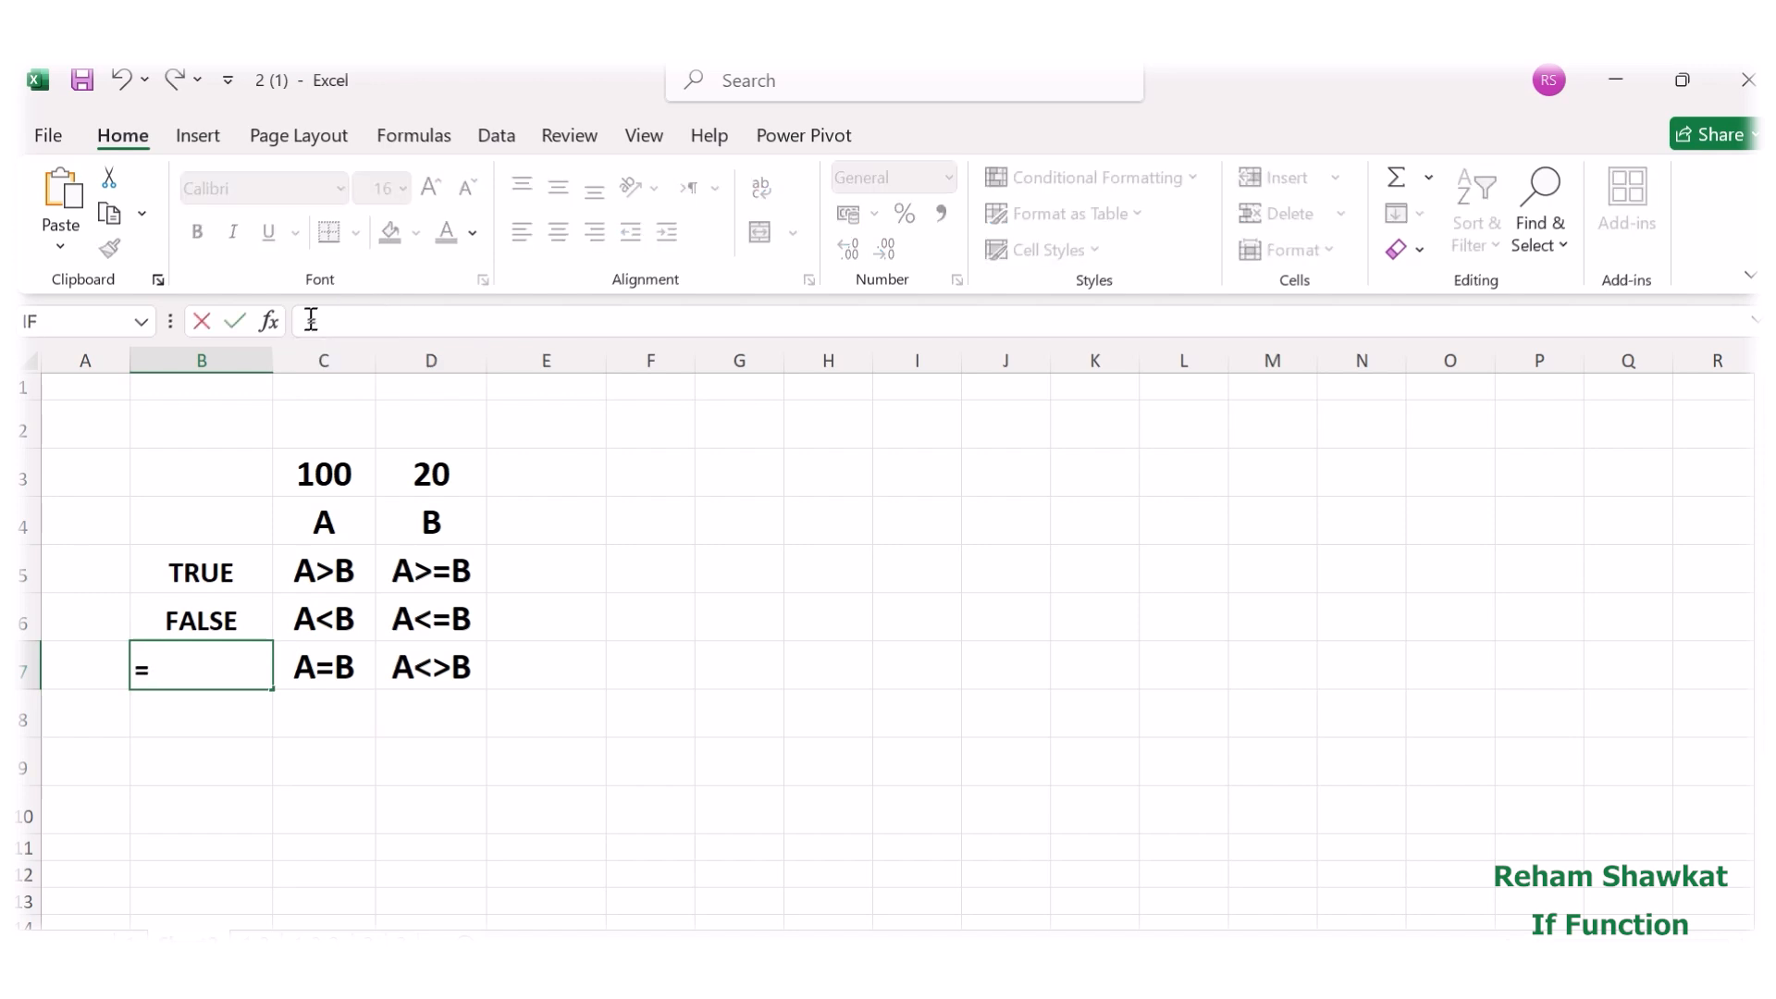
{"action": "left_click", "coordinate": [341, 478]}
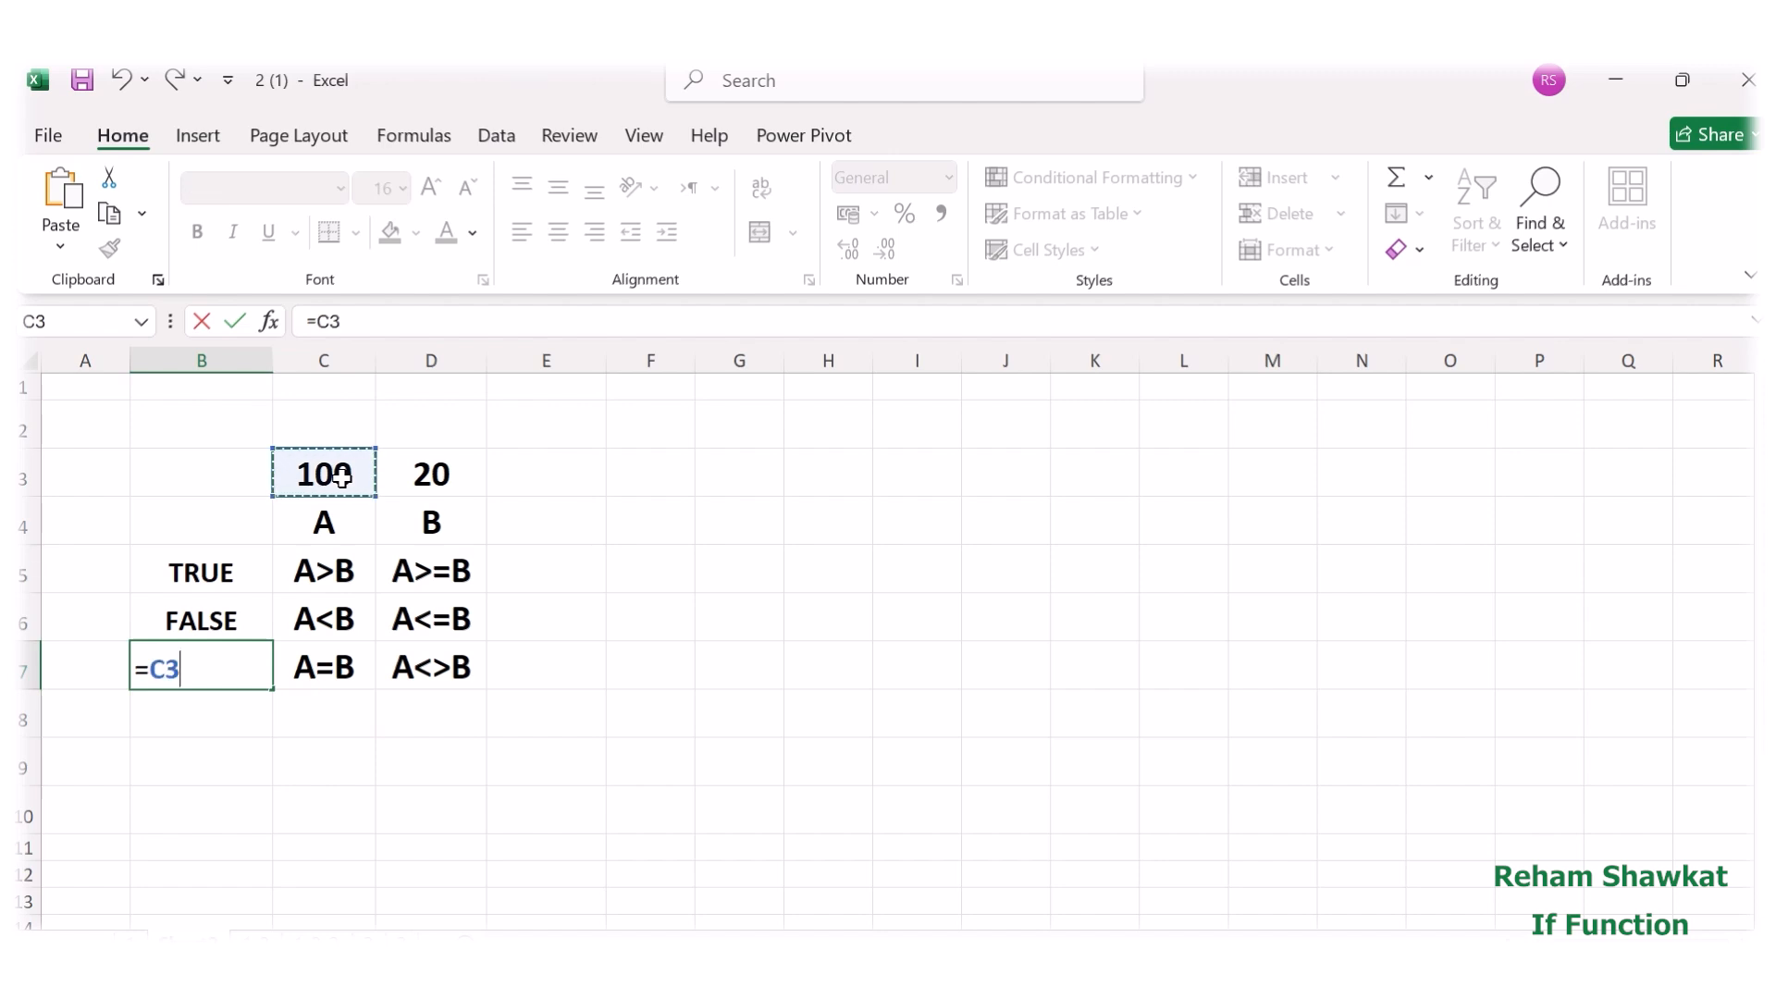
{"action": "type", "text": "="}
{"action": "left_click", "coordinate": [443, 473]}
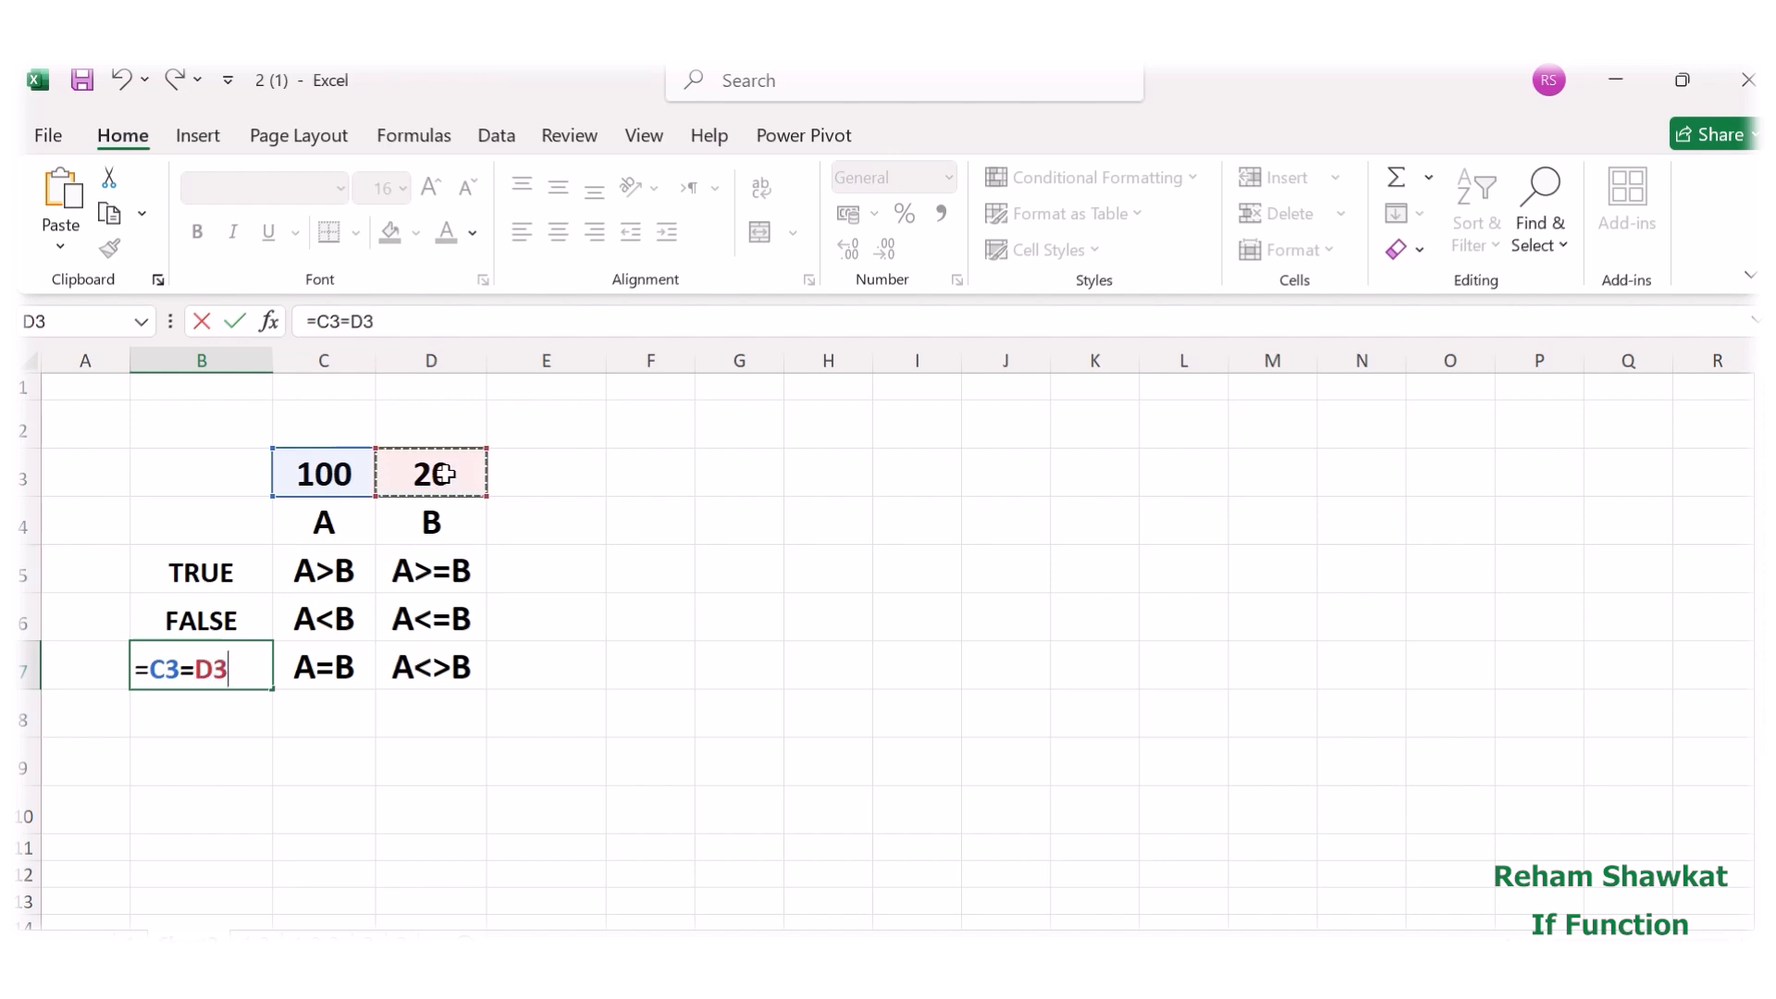
{"action": "key", "text": "Return"}
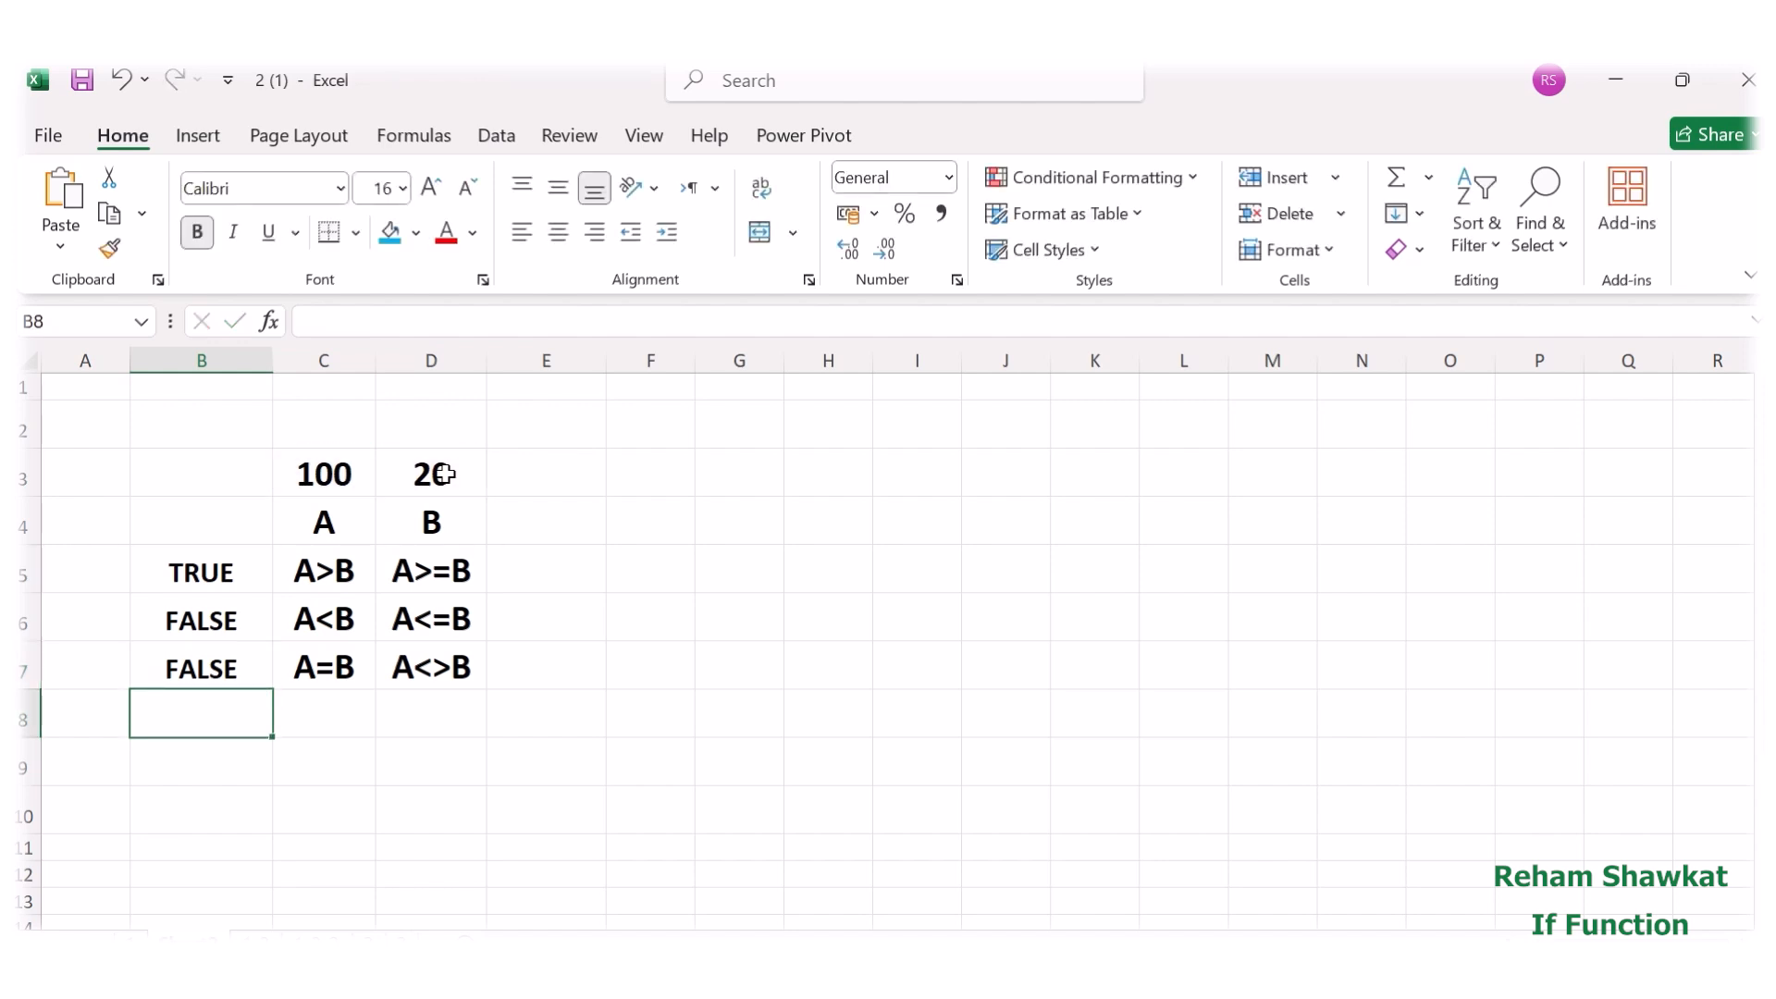
Enter the formula =C3>=D3 in cell E5 to test whether A is greater than or equal to B.
{"action": "left_click", "coordinate": [528, 564]}
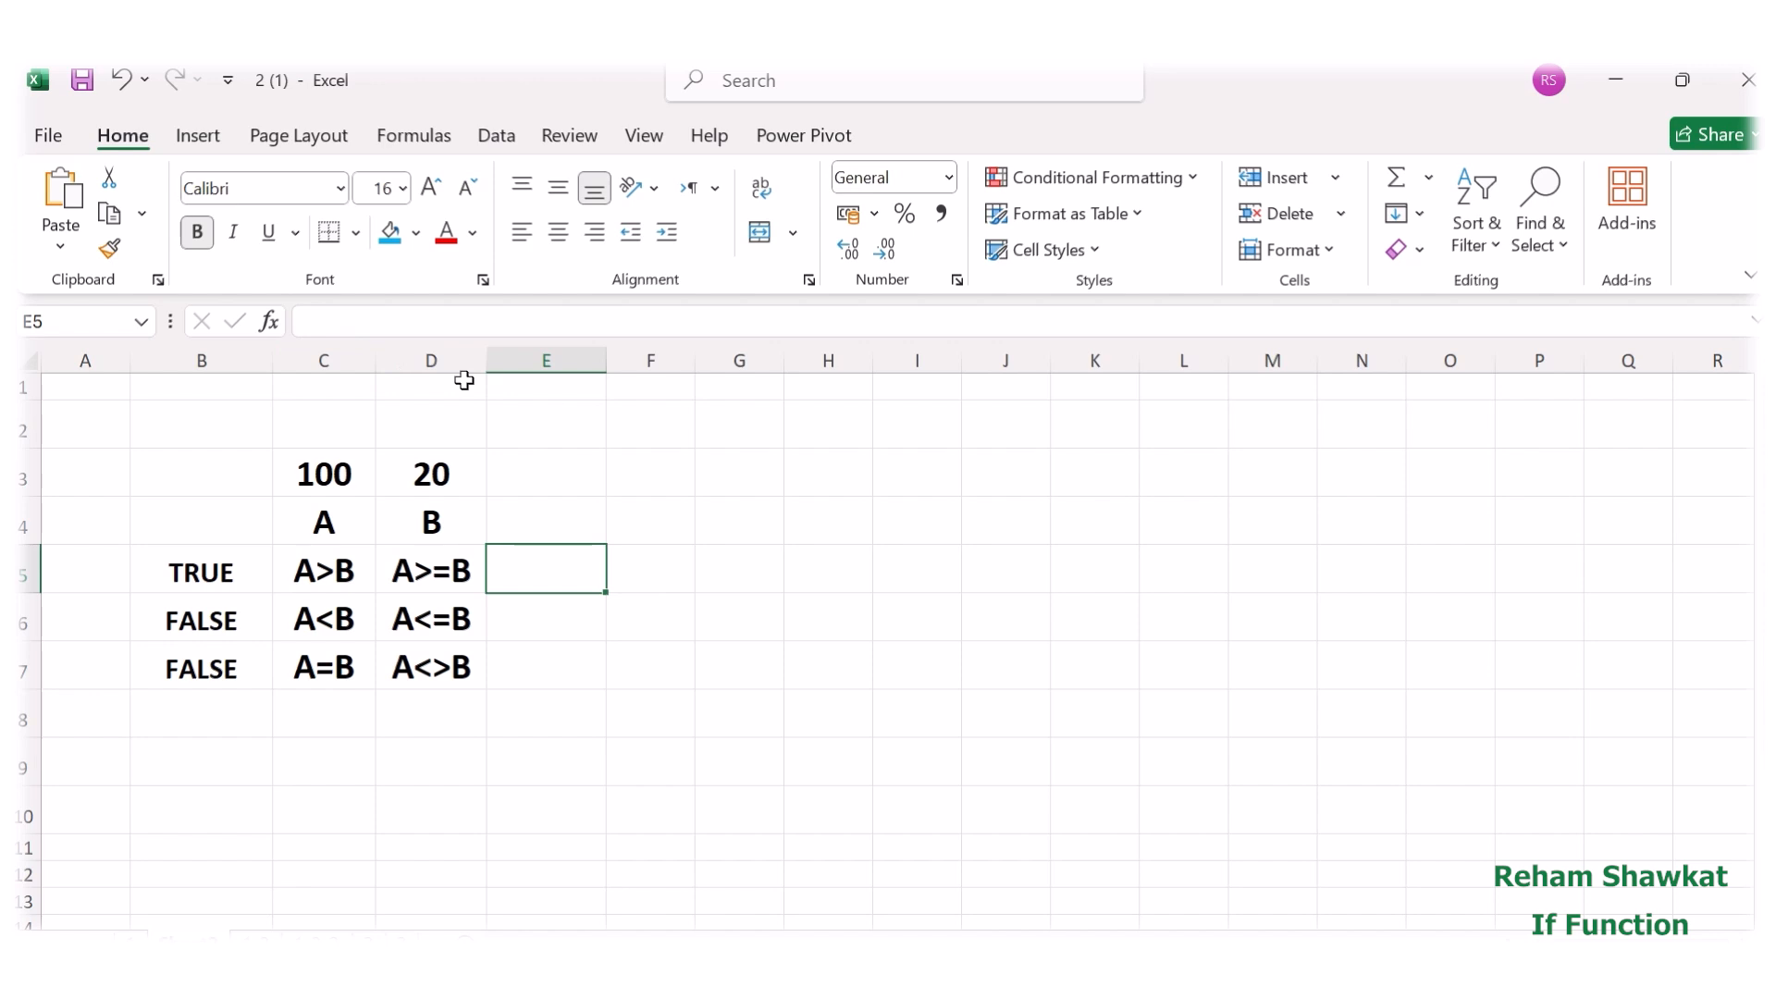
{"action": "type", "text": "="}
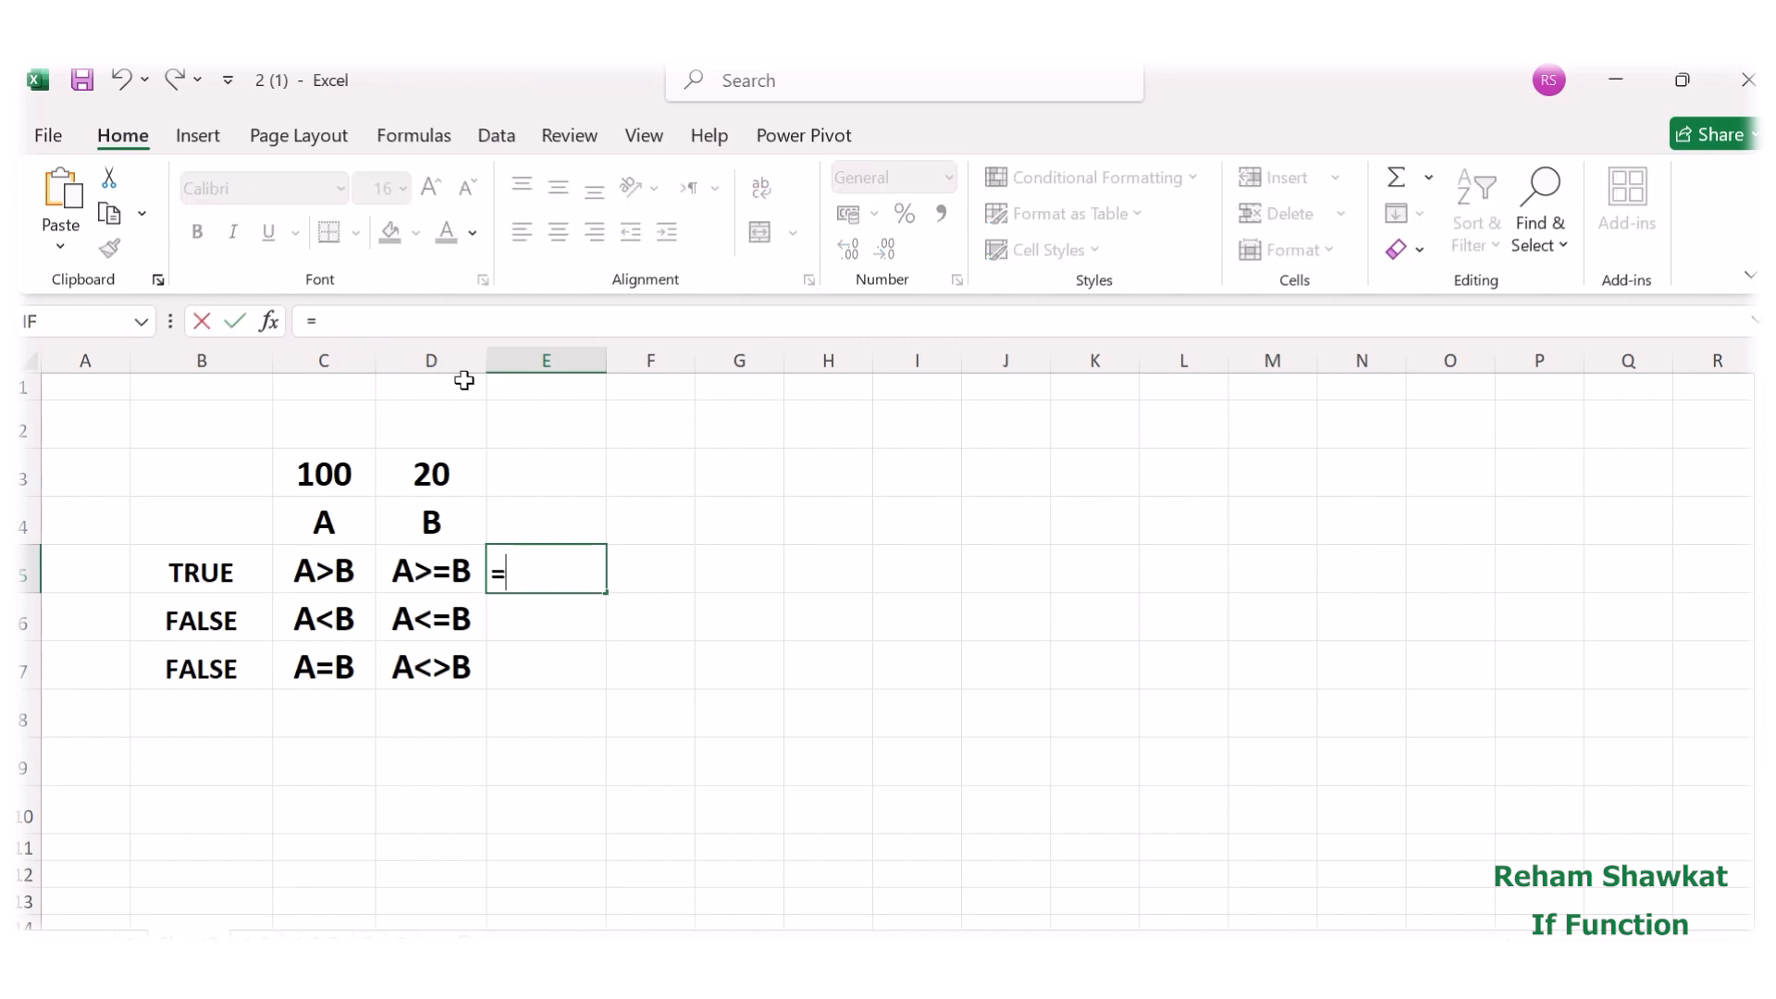
{"action": "left_click", "coordinate": [320, 468]}
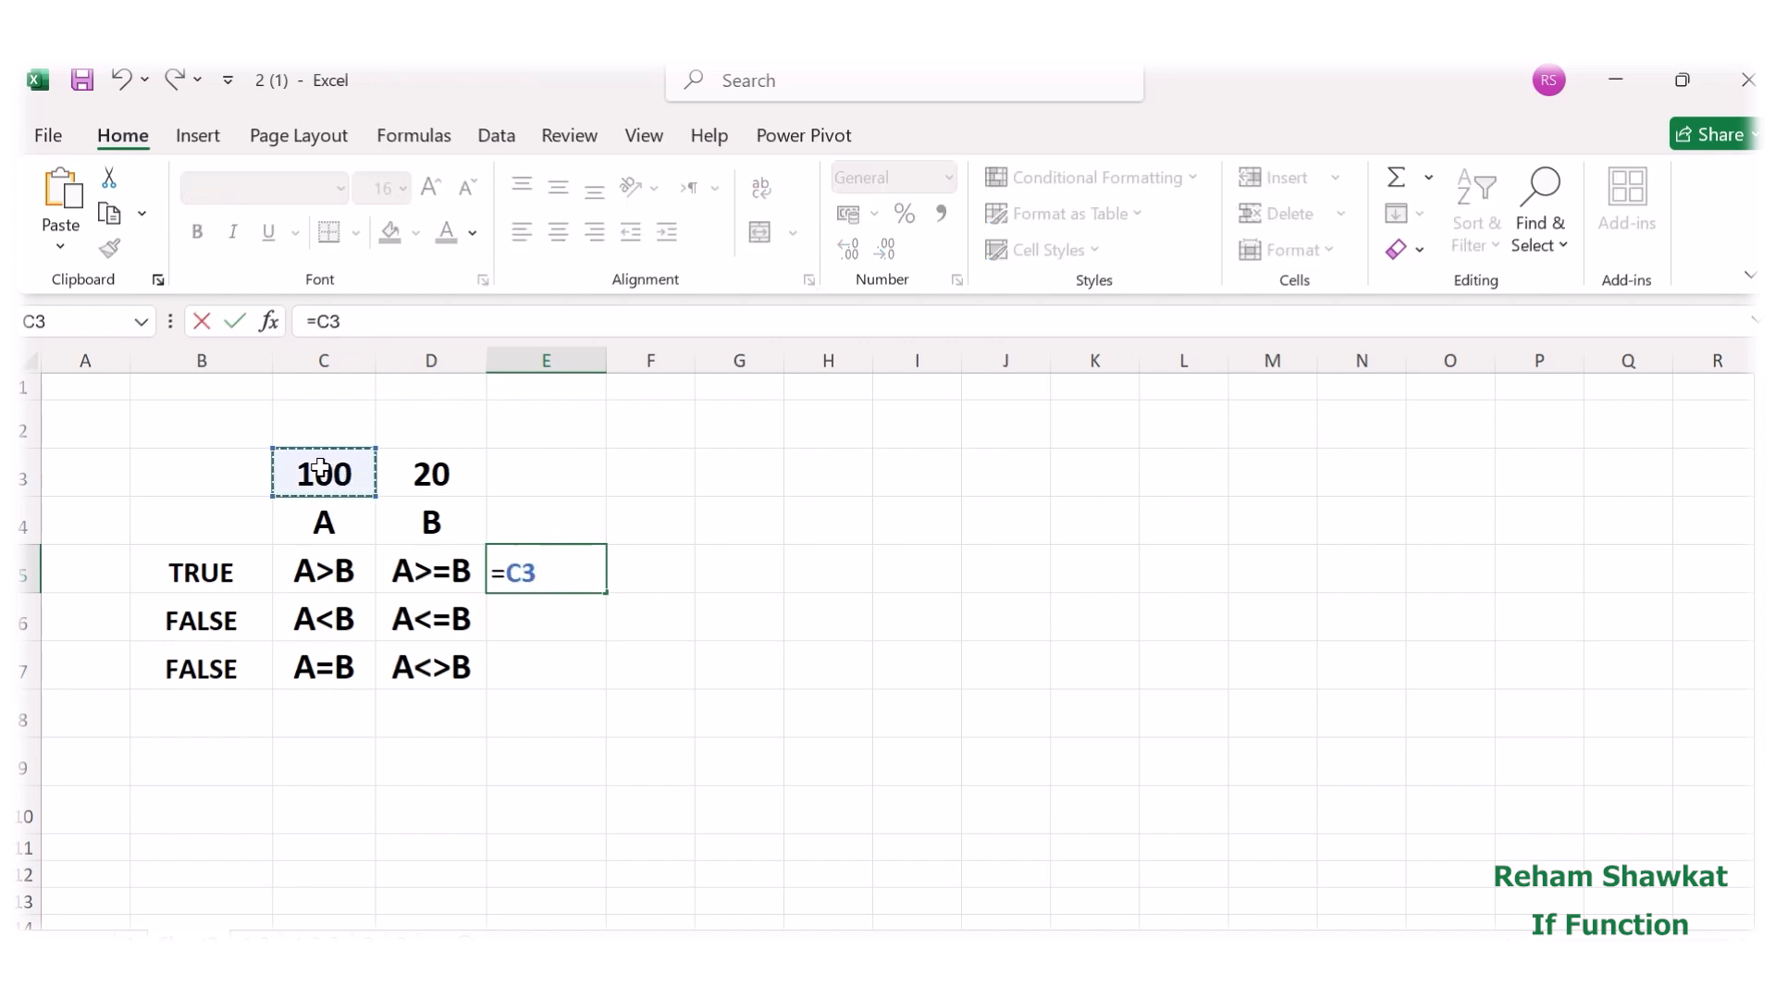
{"action": "type", "text": ">="}
{"action": "left_click", "coordinate": [407, 477]}
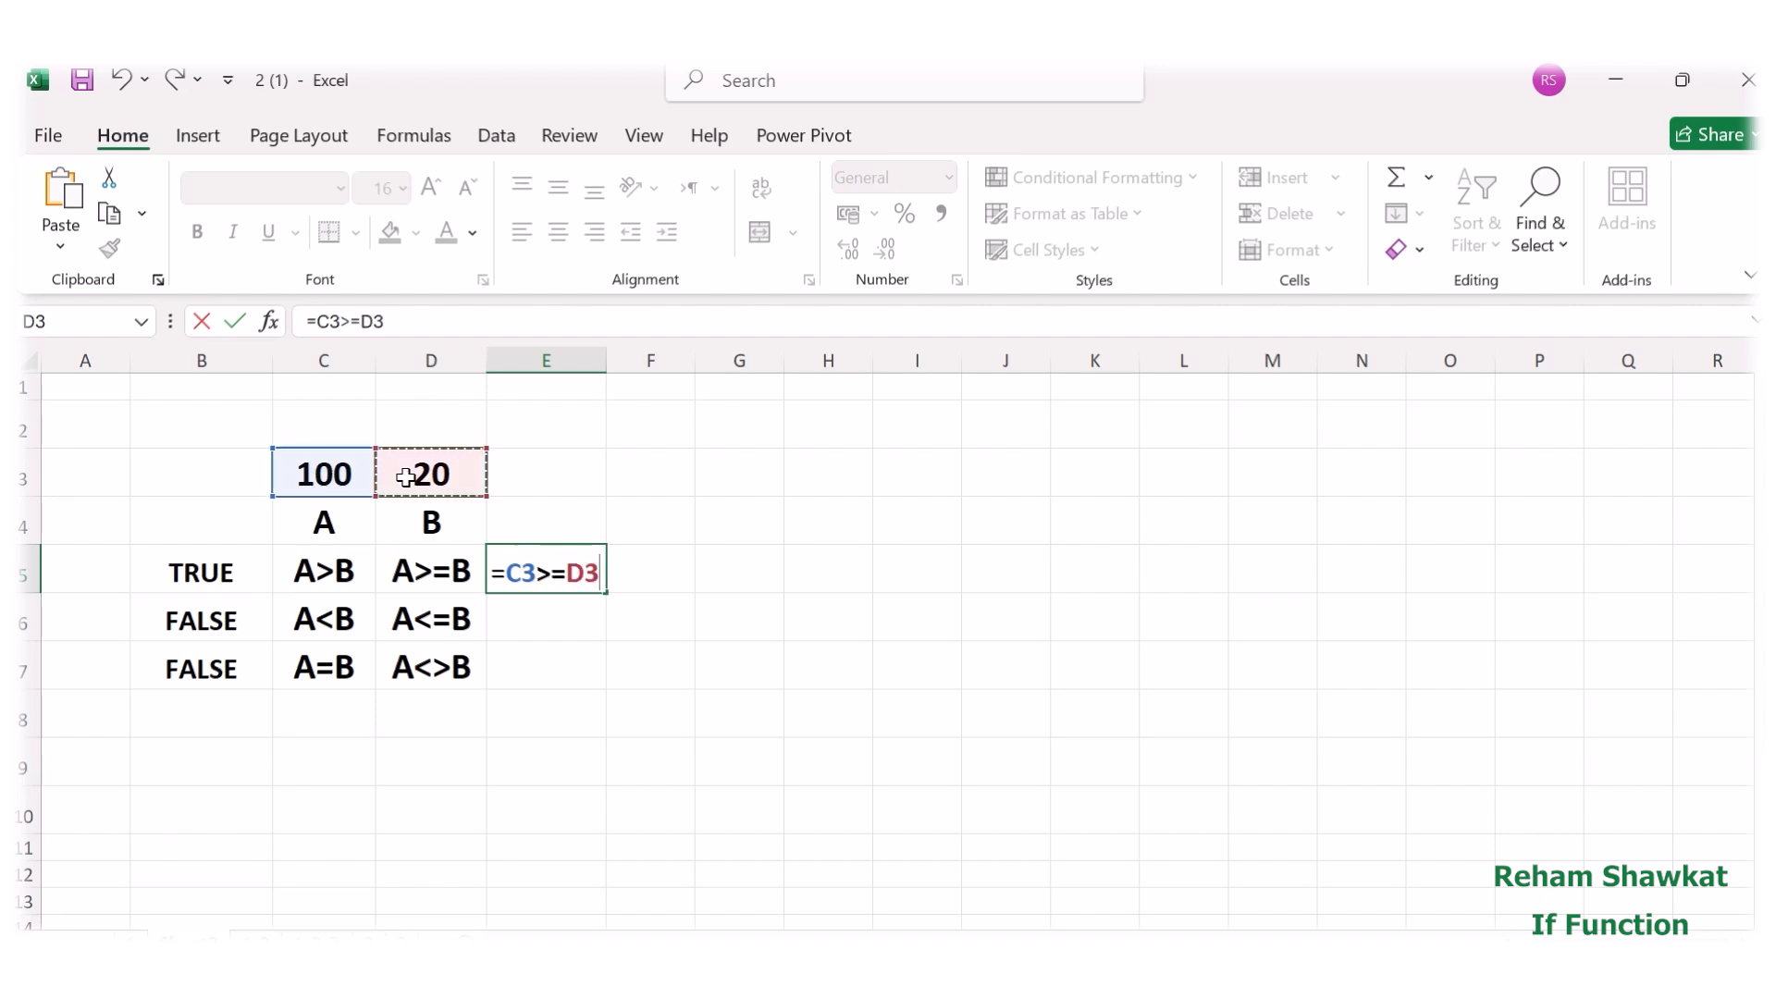
{"action": "key", "text": "Return"}
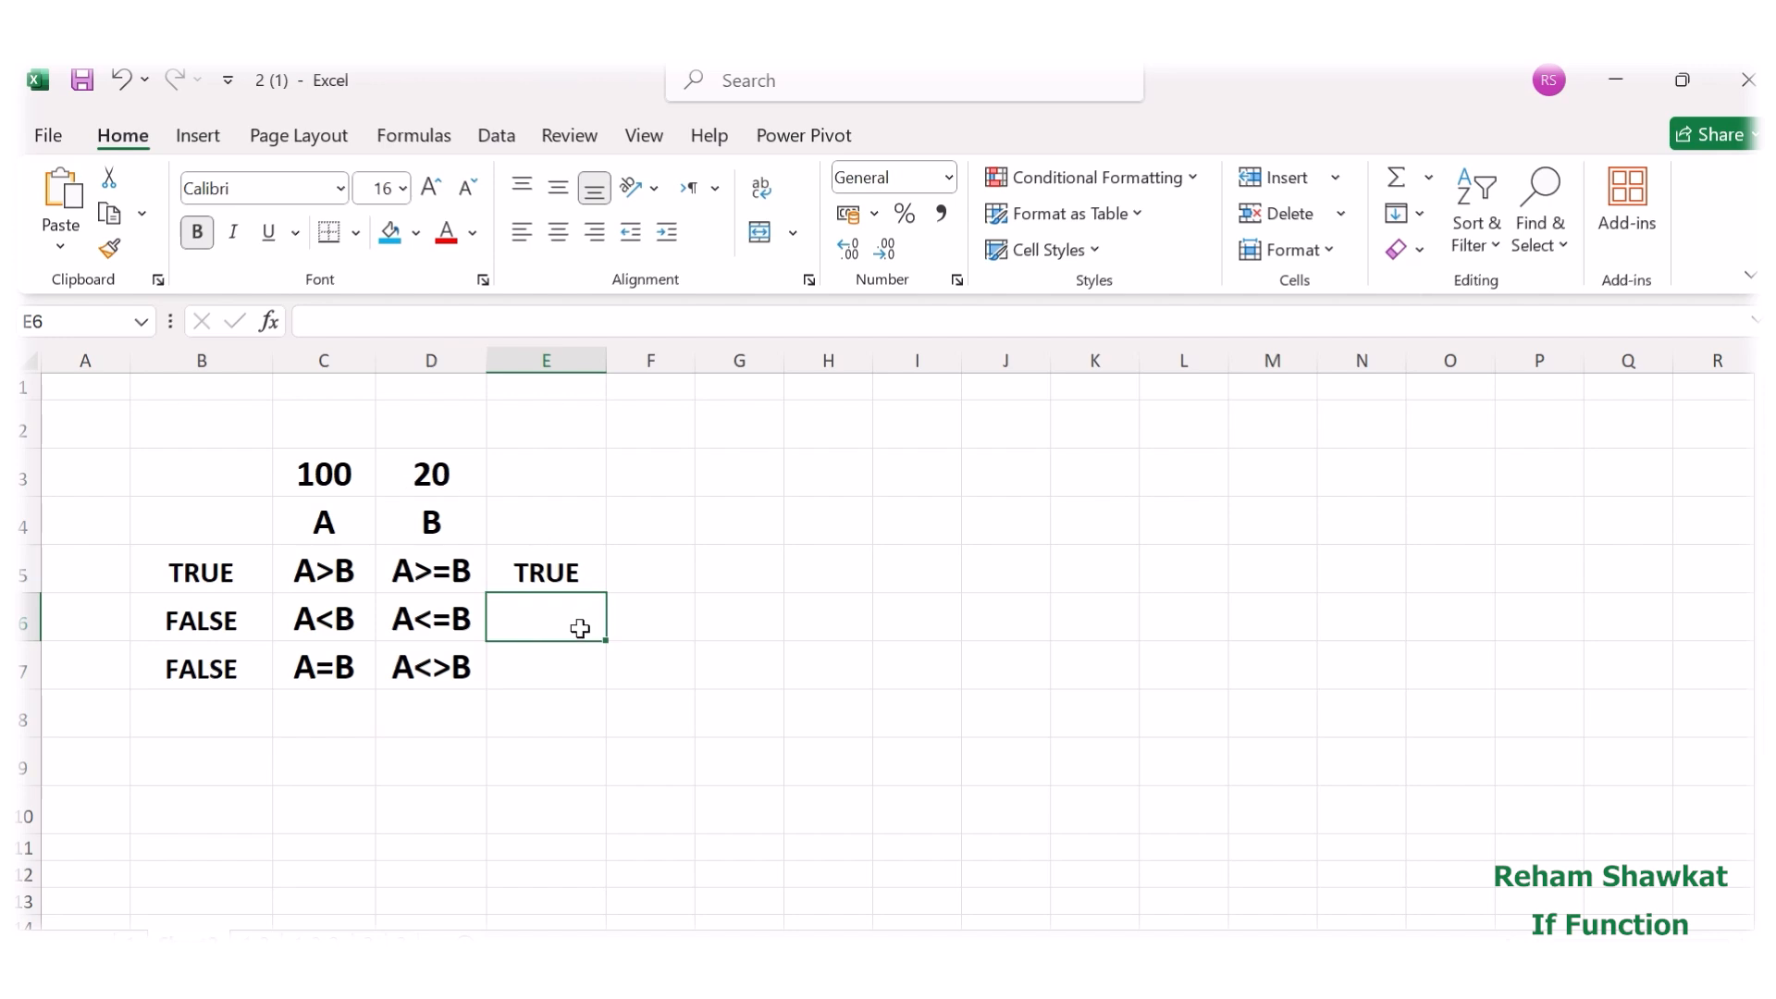
Enter the formula =C3<=D3 in cell E6 to test whether A is less than or equal to B.
{"action": "type", "text": "="}
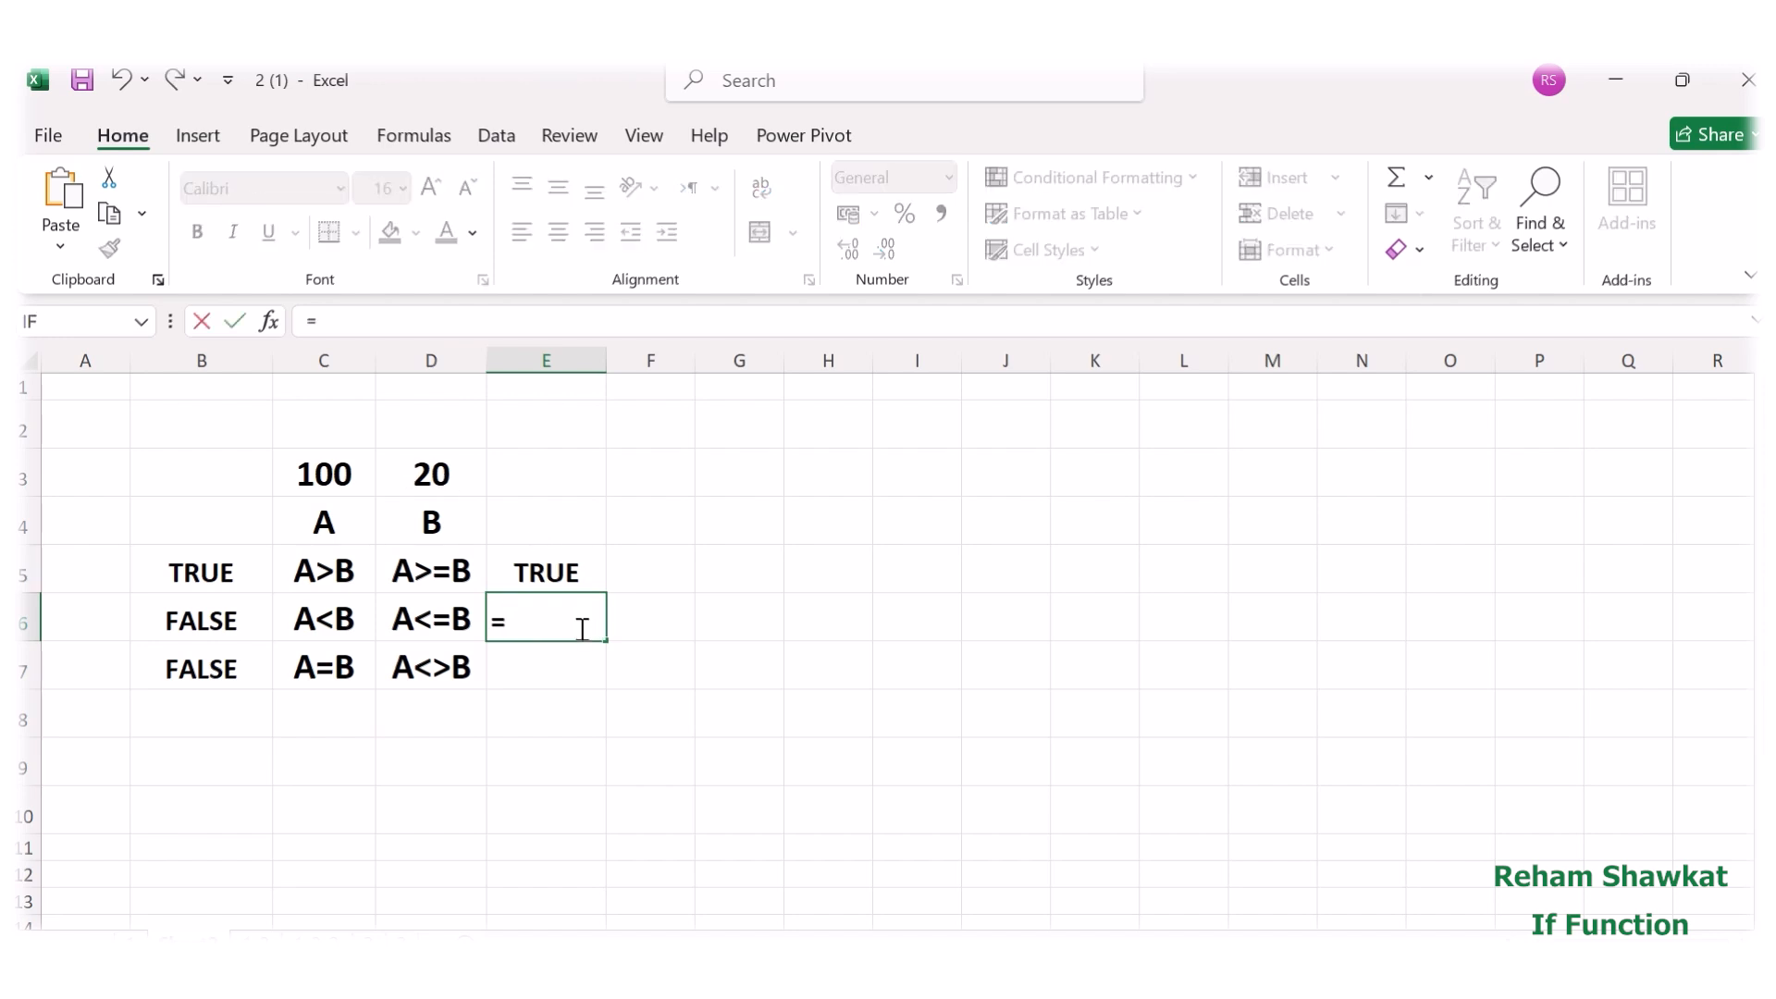
{"action": "left_click", "coordinate": [316, 471]}
{"action": "type", "text": "<="}
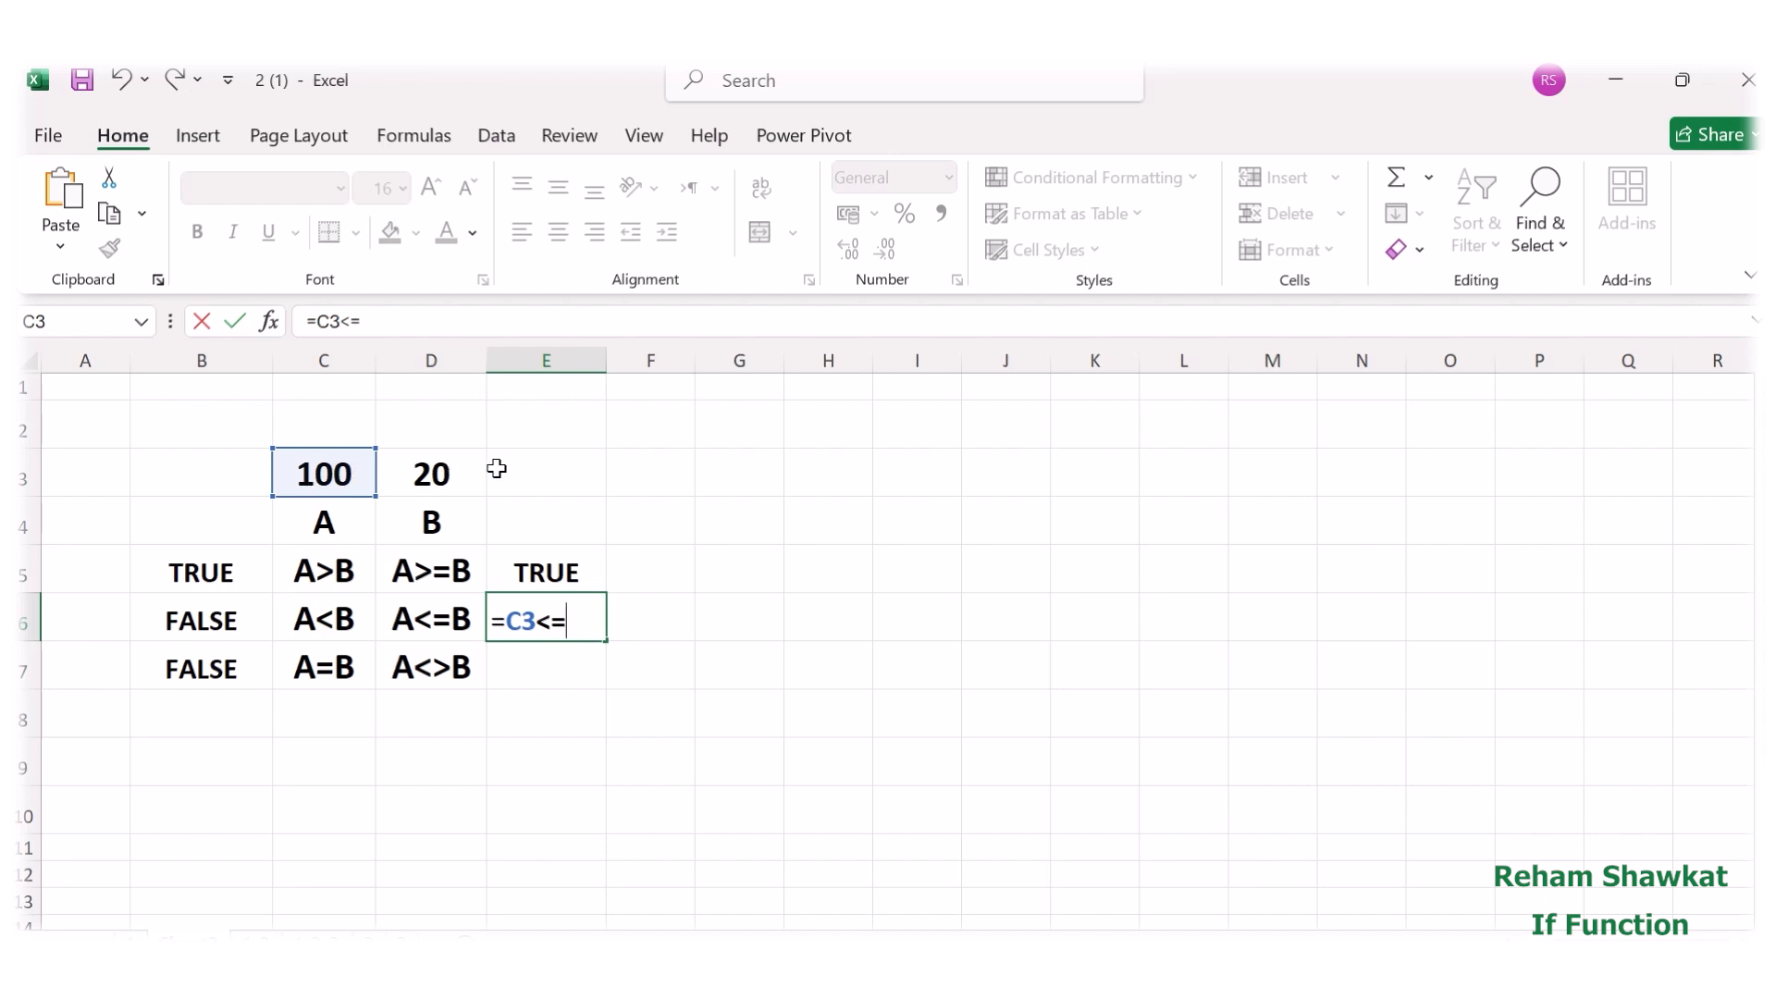
{"action": "left_click", "coordinate": [460, 475]}
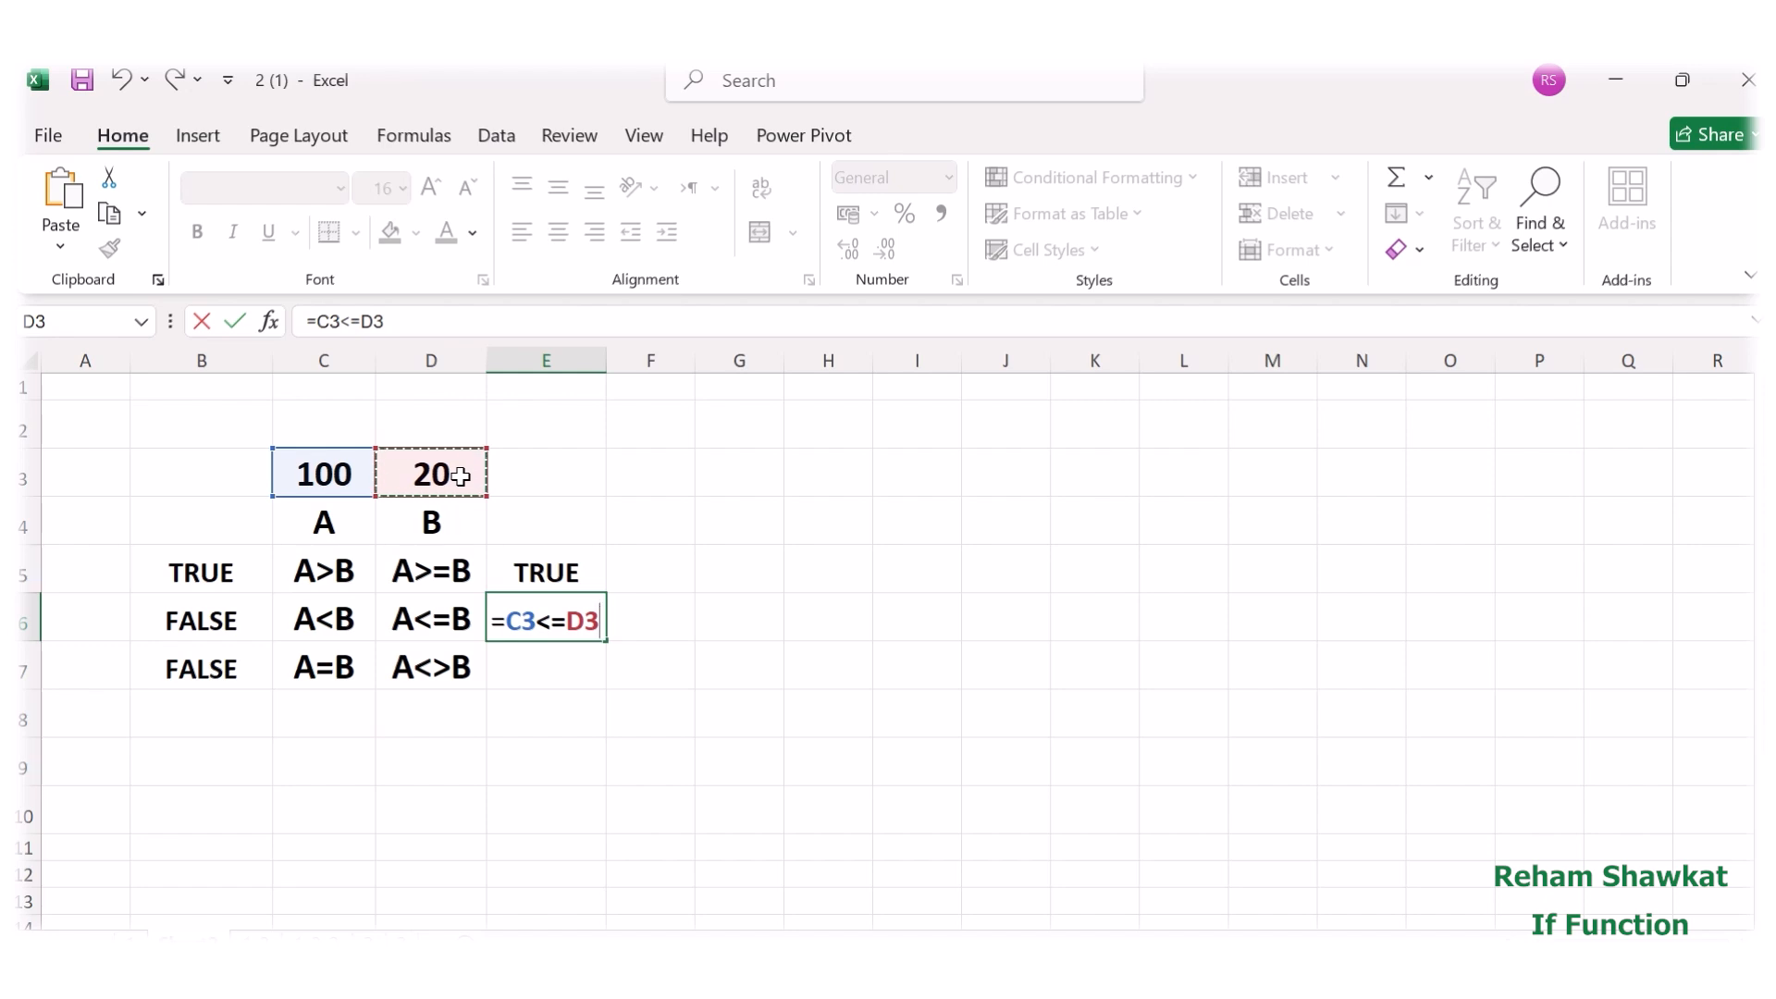
{"action": "key", "text": "Return"}
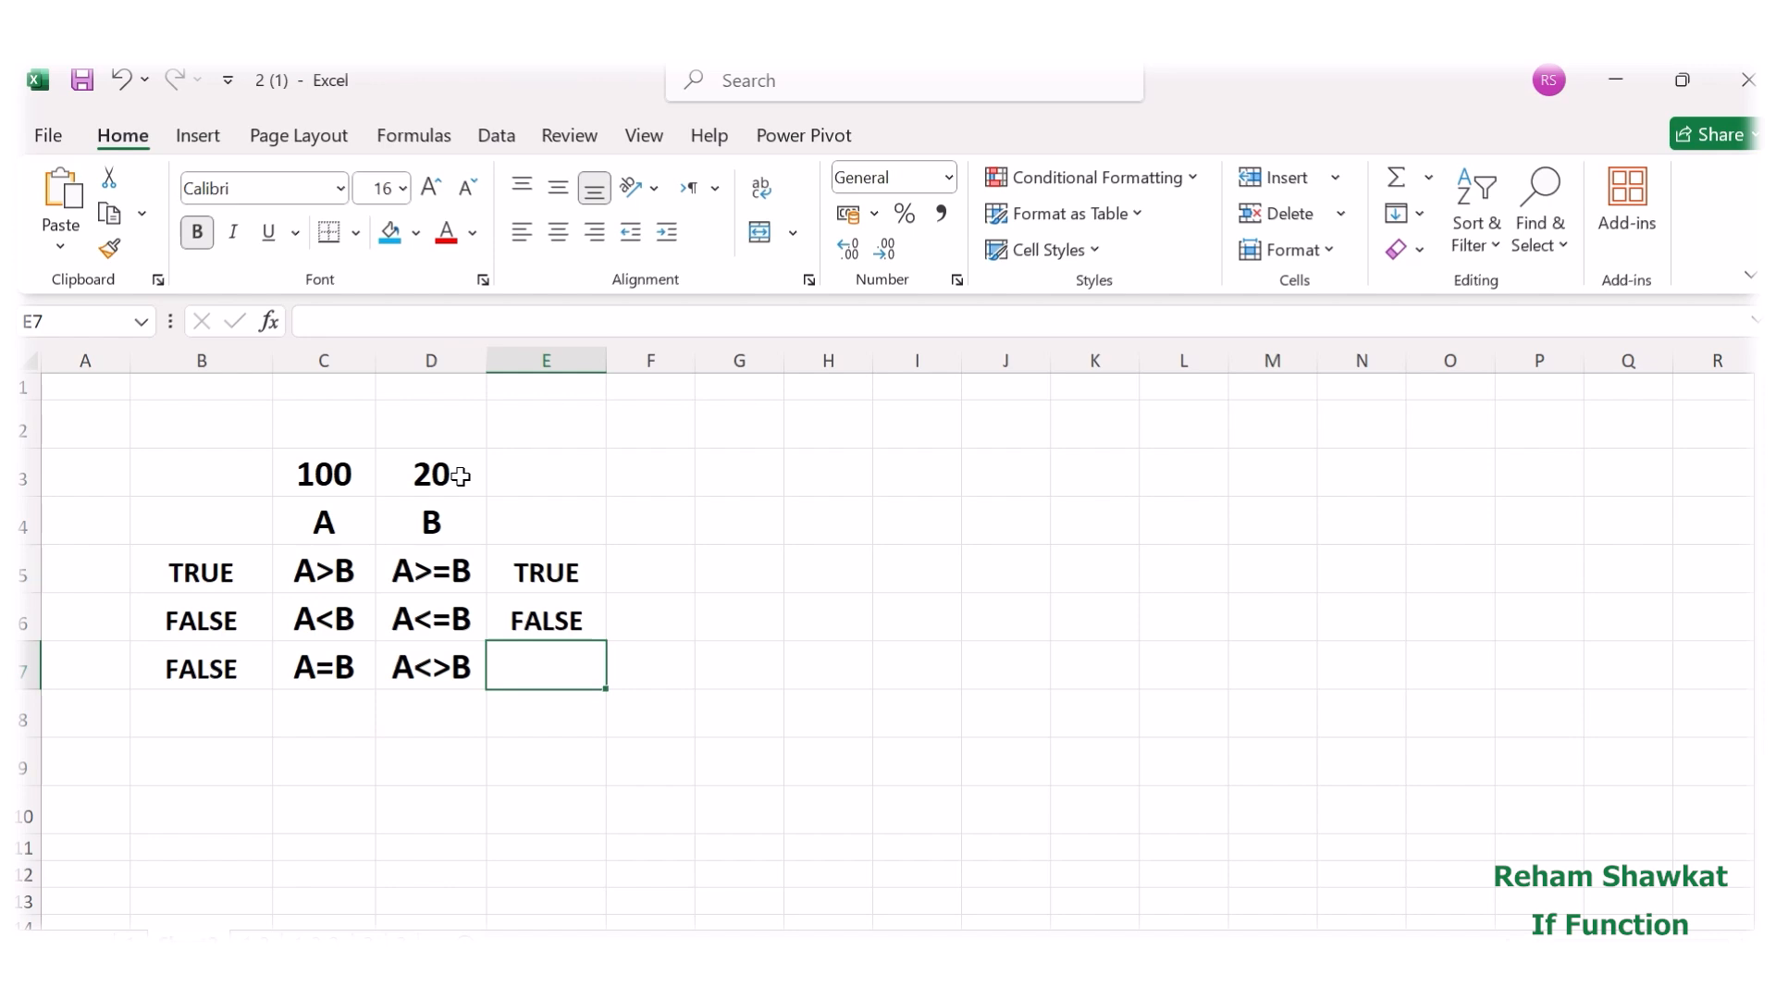
Enter the formula =C3<>D3 in cell E7 to test whether A is not equal to B.
{"action": "type", "text": "="}
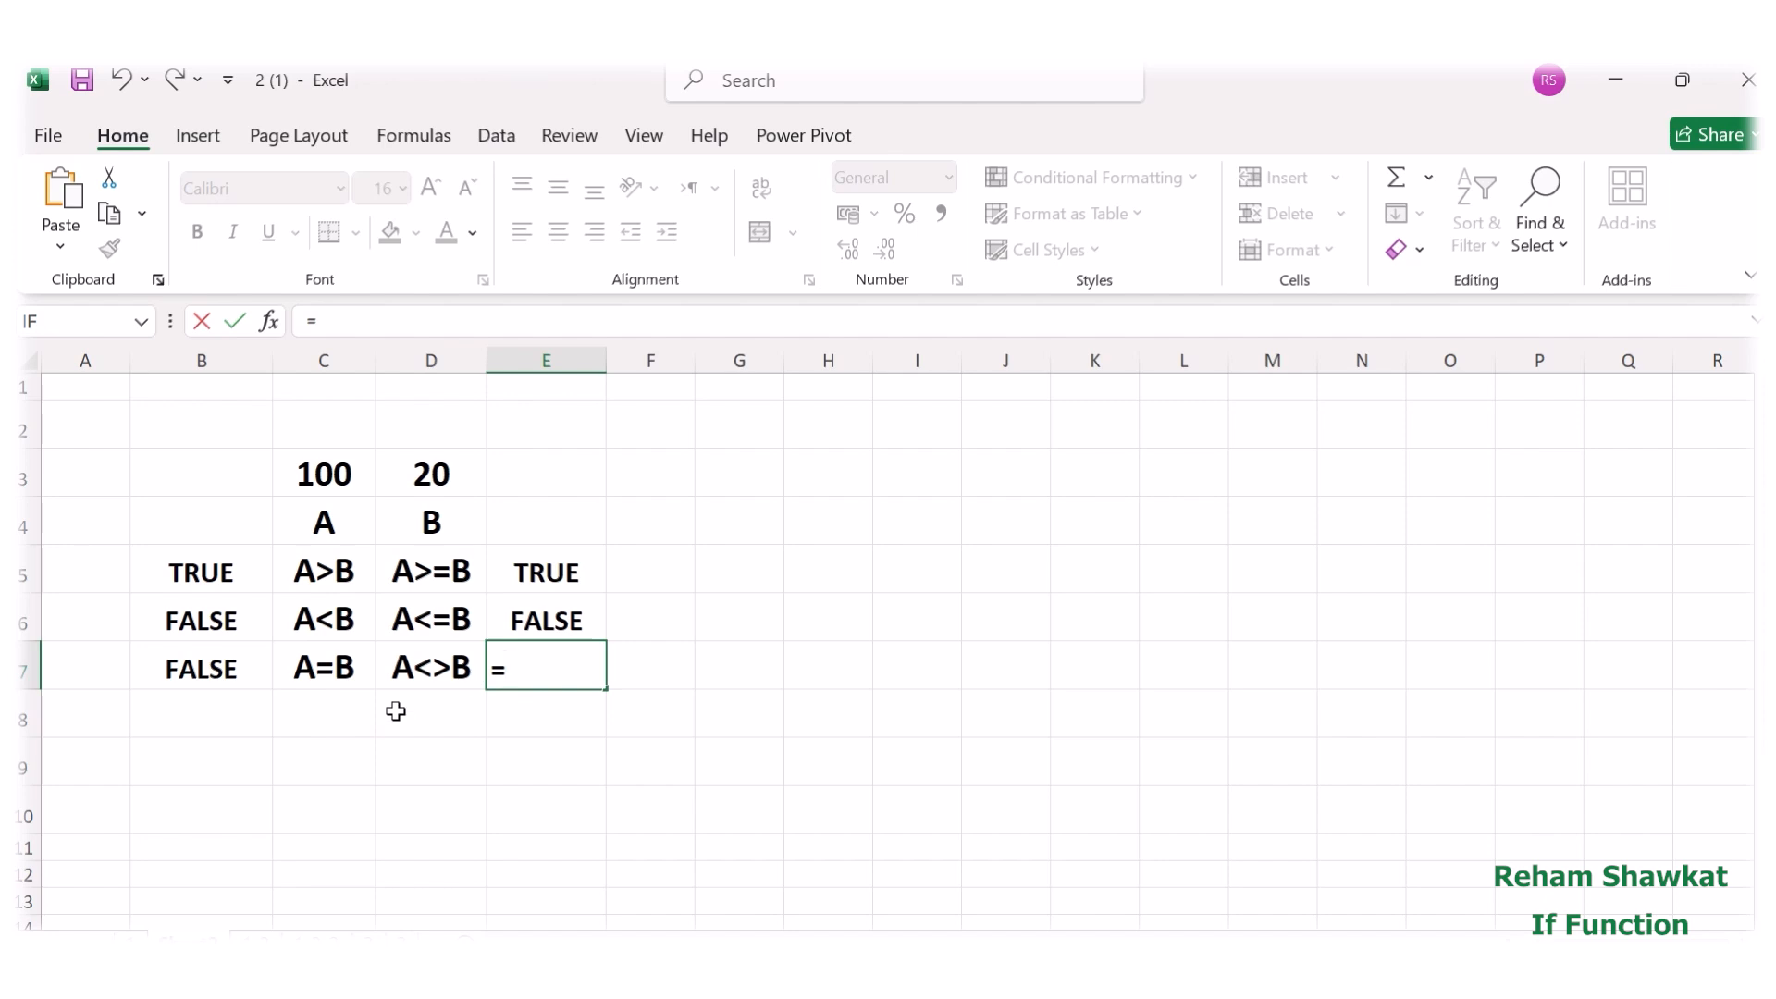
{"action": "left_click", "coordinate": [316, 473]}
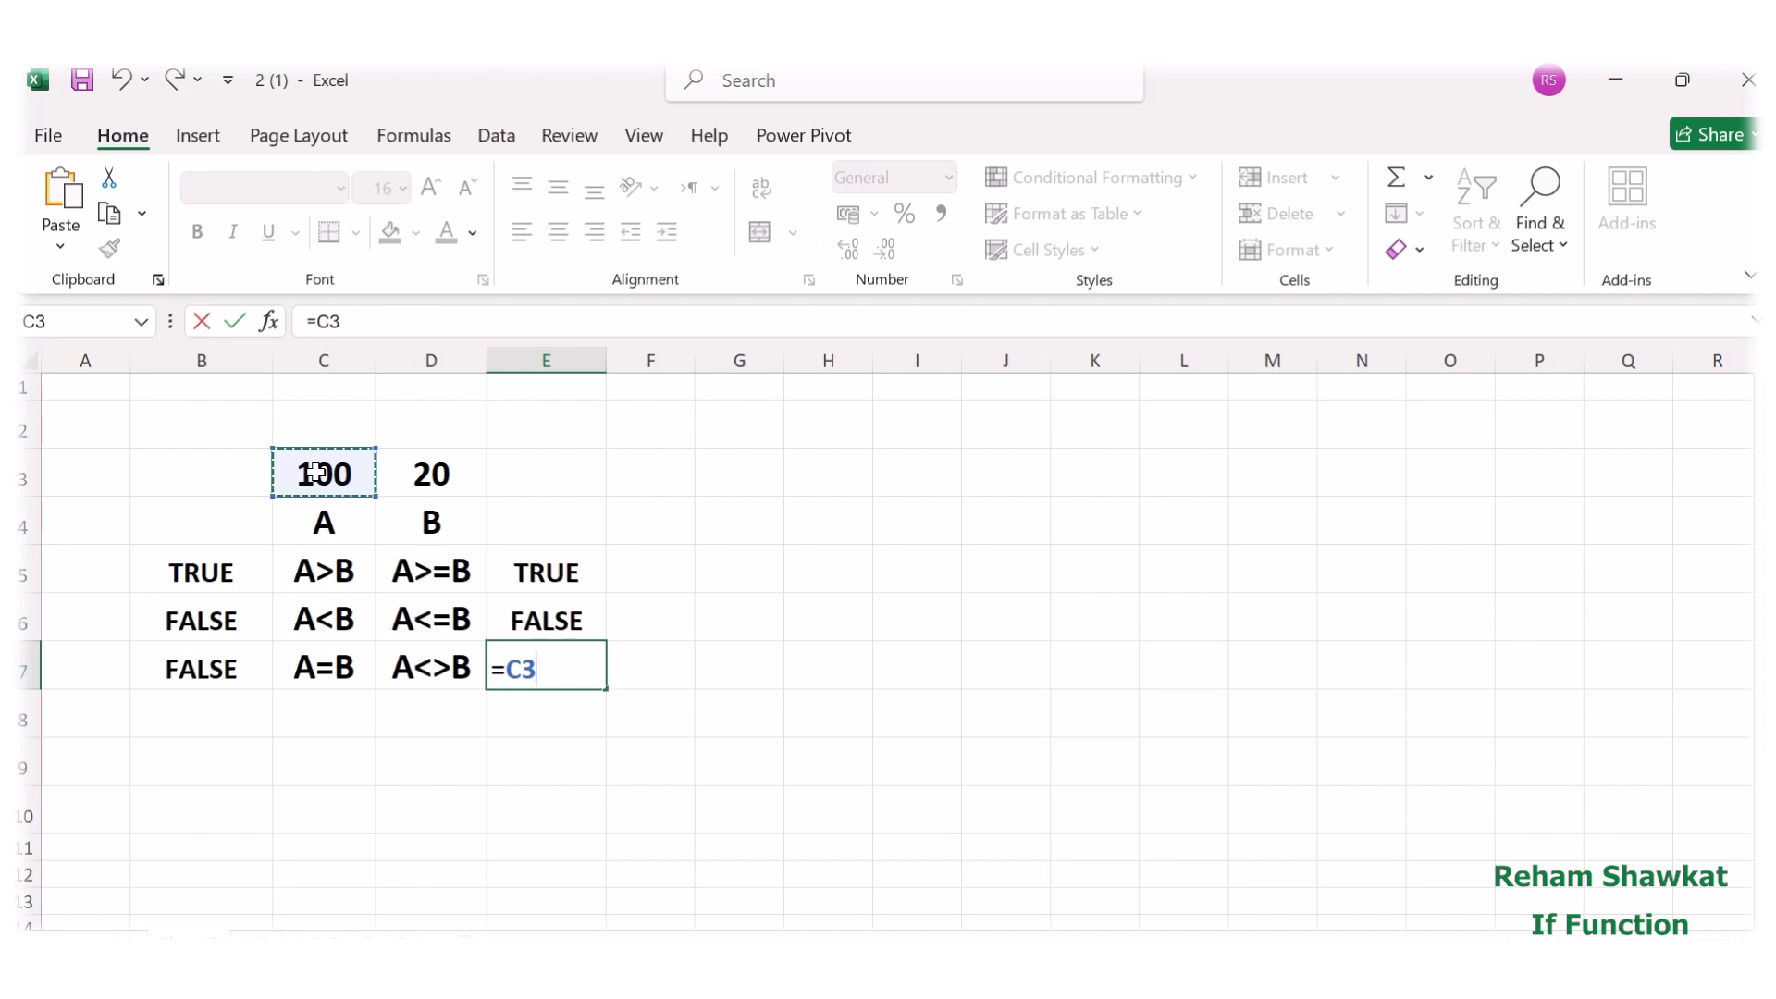
{"action": "type", "text": "<>"}
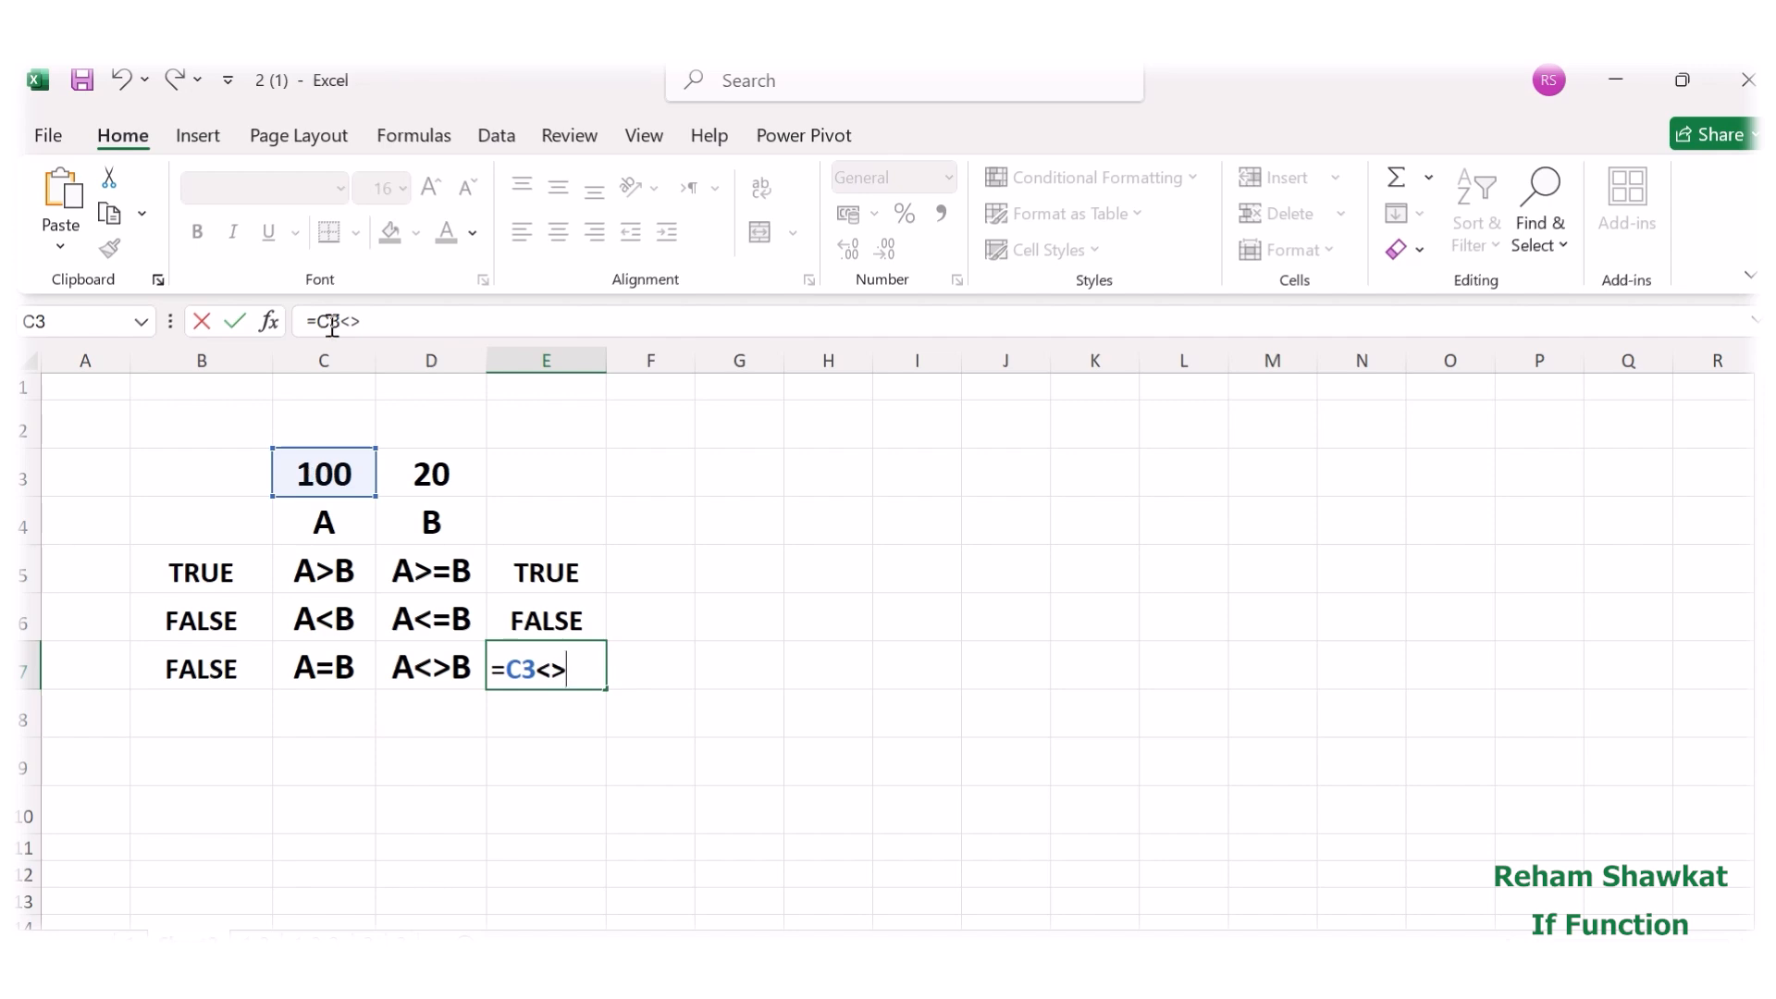
{"action": "left_click", "coordinate": [459, 472]}
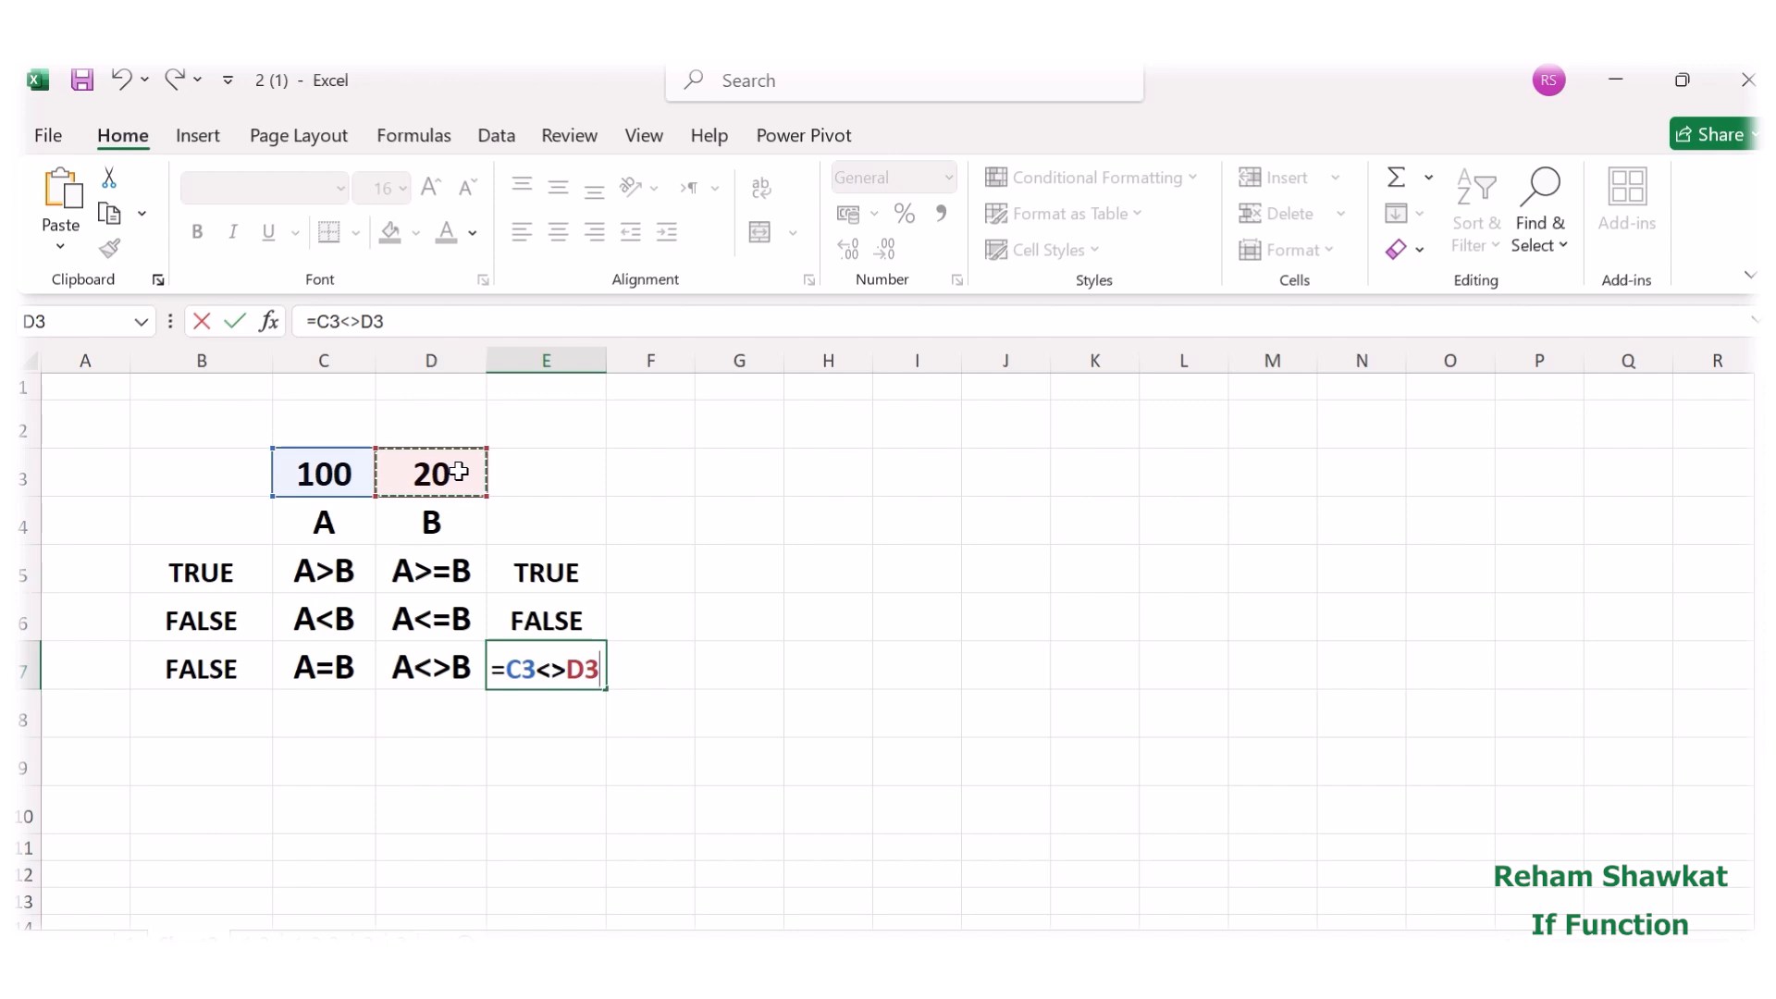
{"action": "key", "text": "Return"}
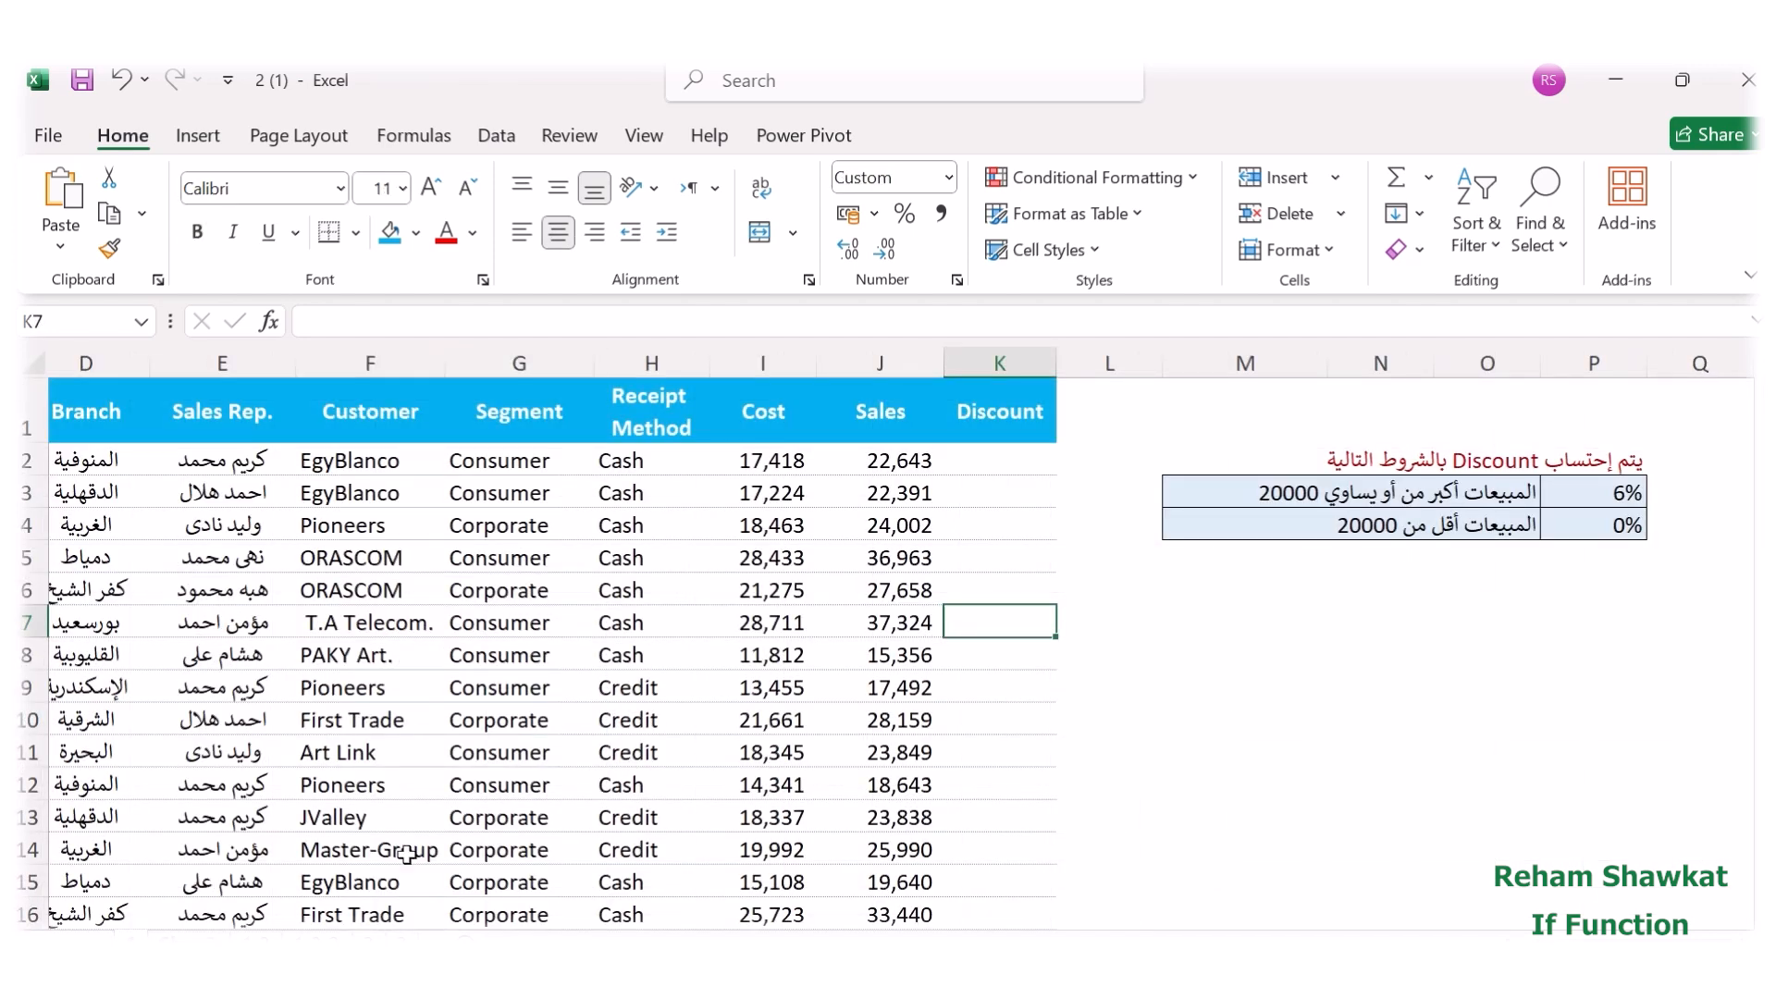
Start an IF function in the first Discount cell, K2, and open its function arguments.
{"action": "left_click", "coordinate": [1022, 457]}
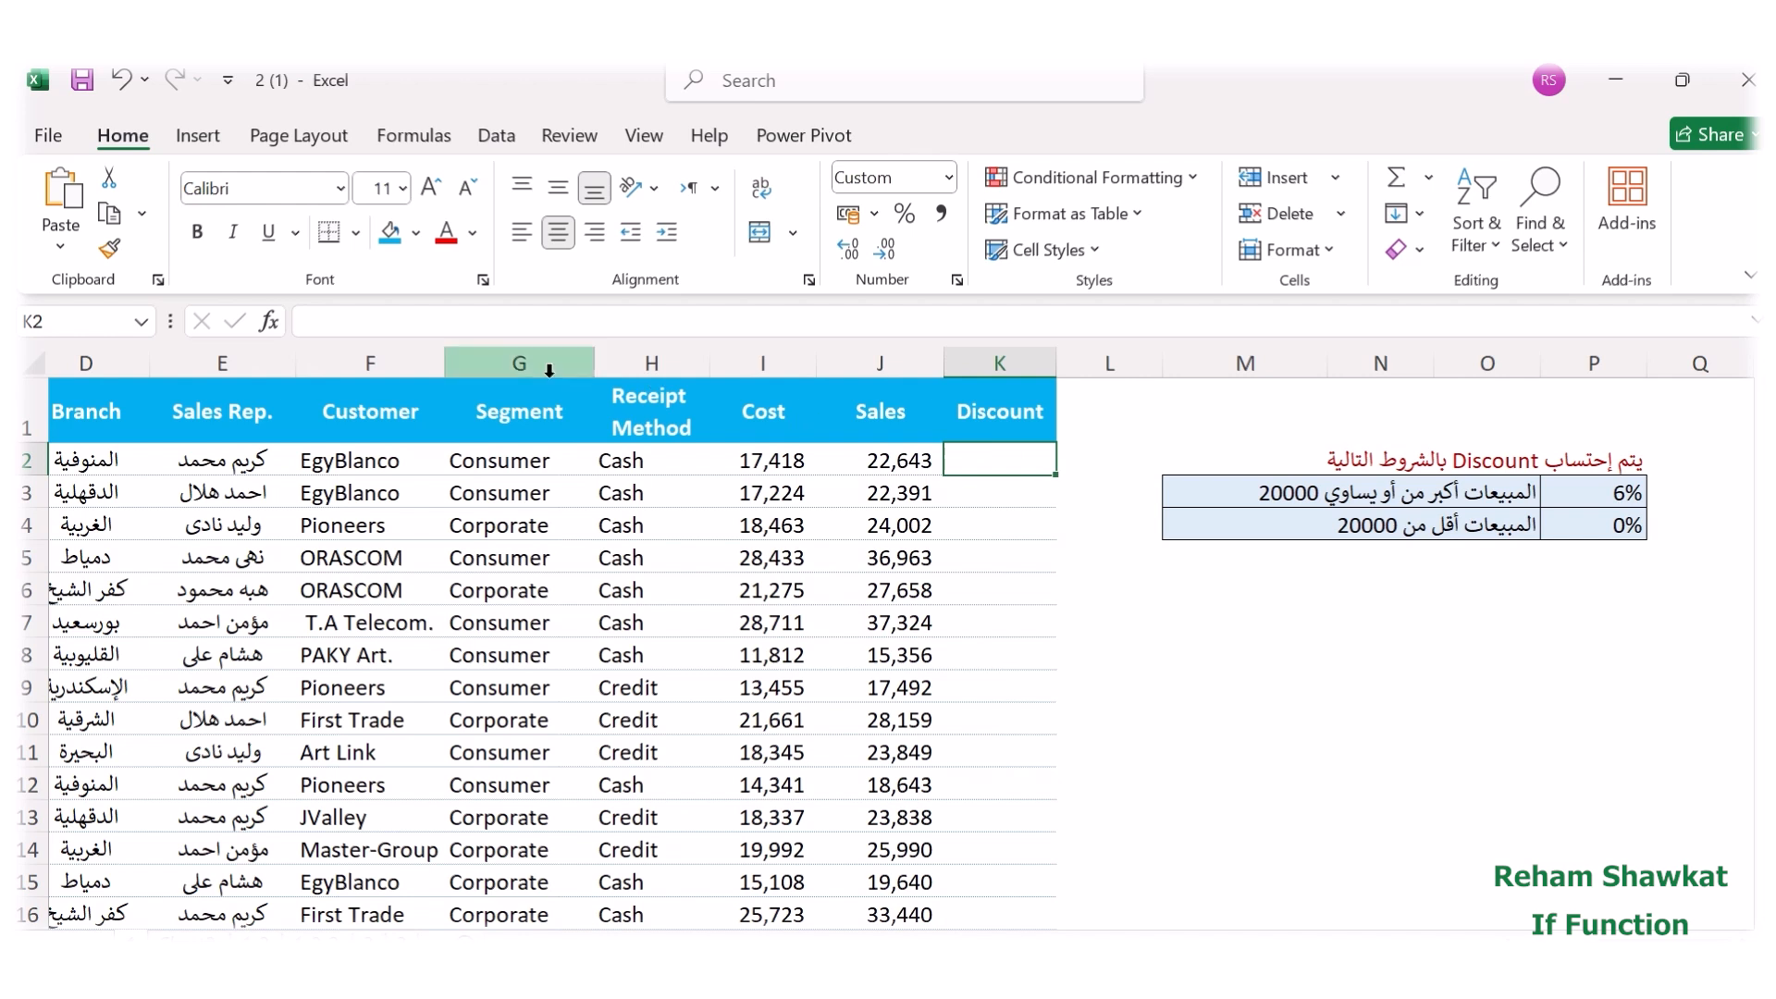
{"action": "left_click", "coordinate": [337, 327]}
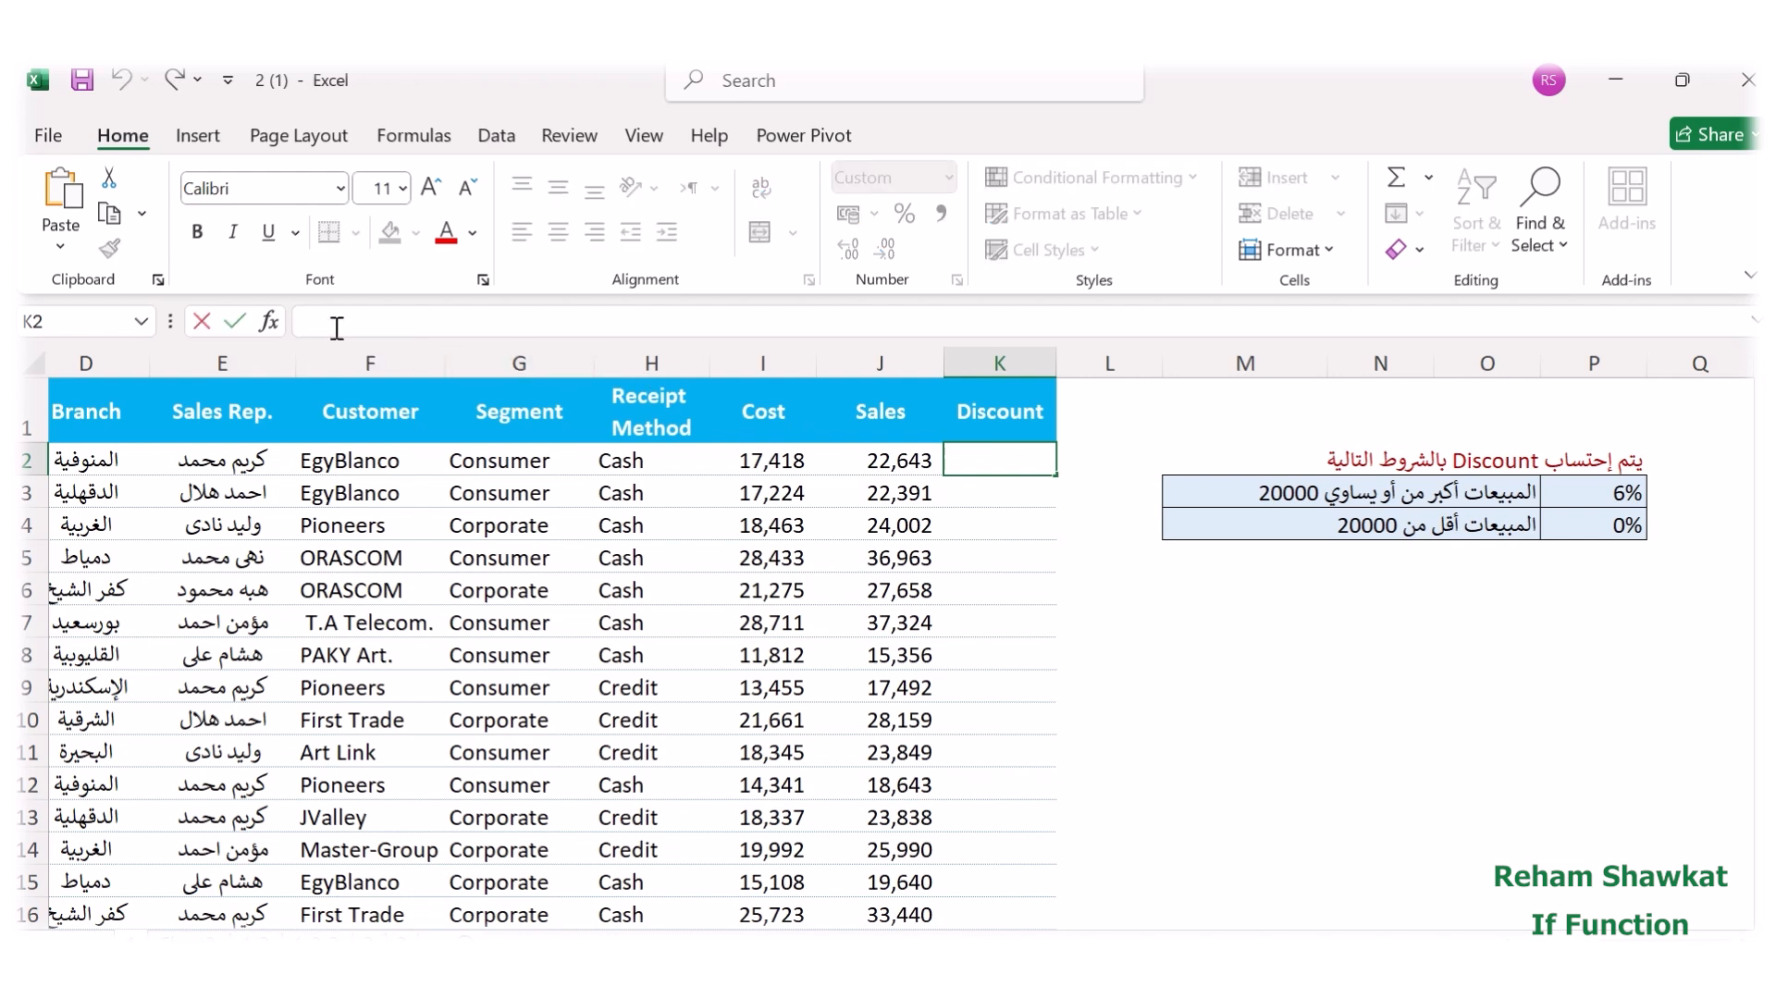
{"action": "type", "text": "="}
{"action": "left_click", "coordinate": [269, 321]}
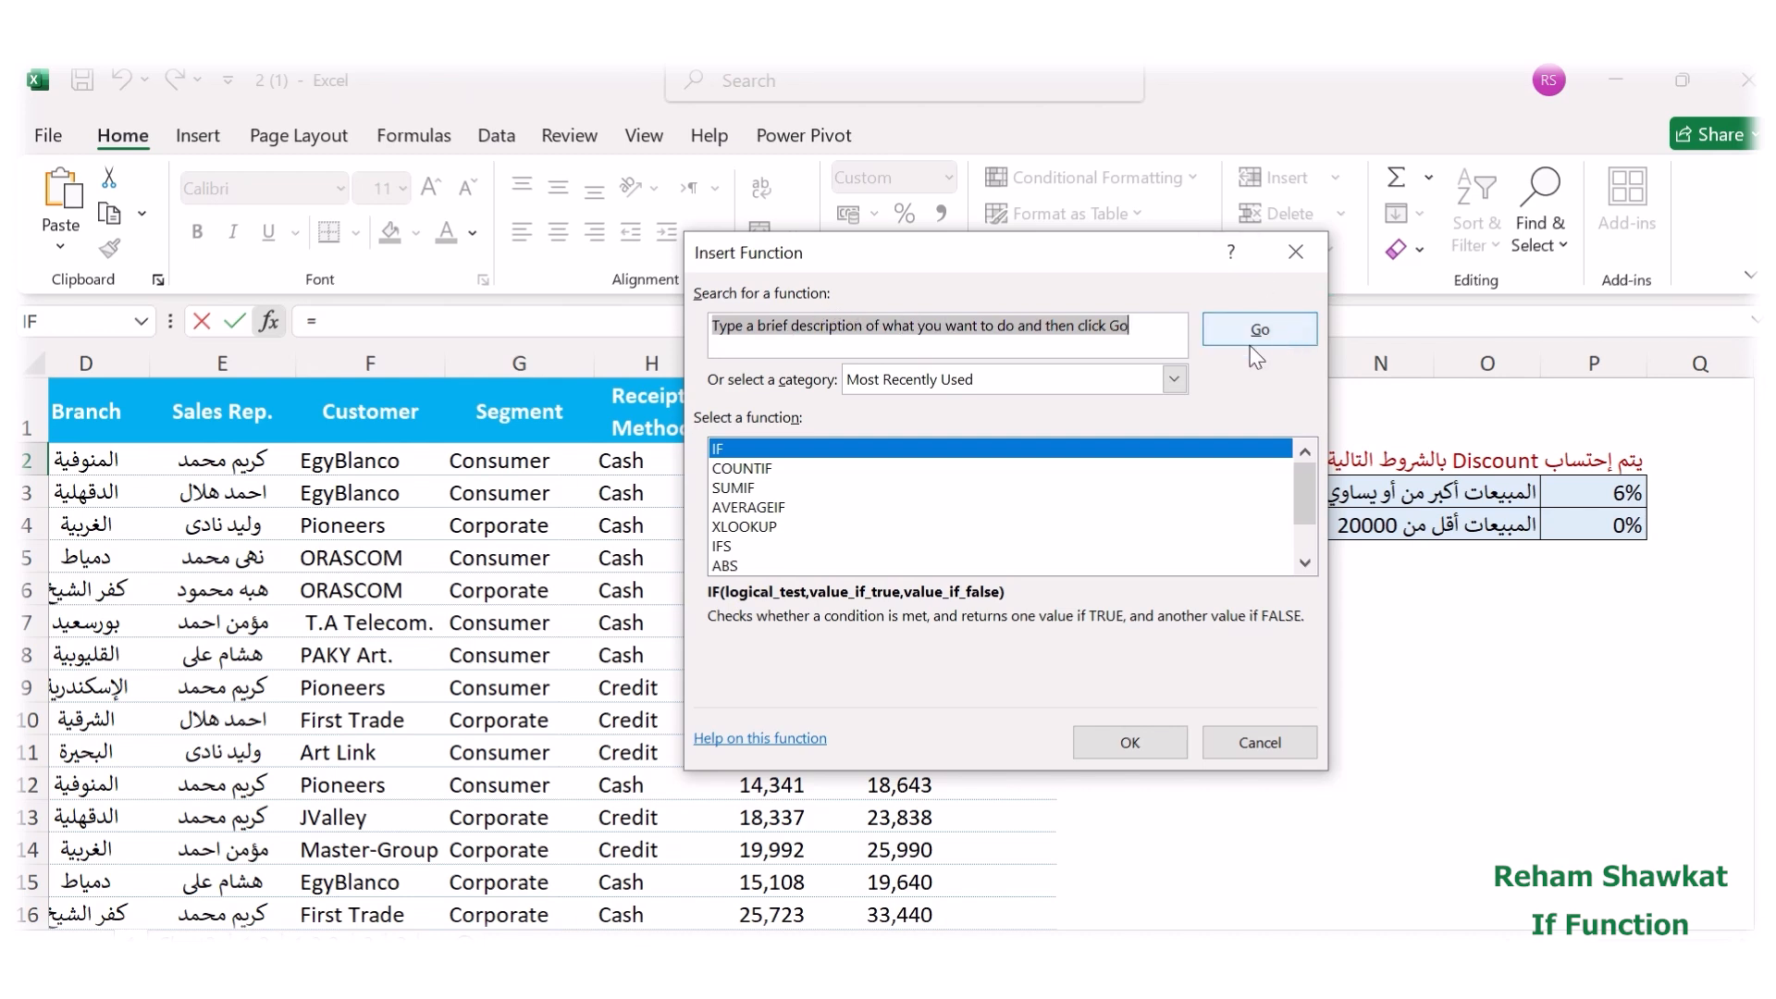
{"action": "left_click", "coordinate": [721, 453]}
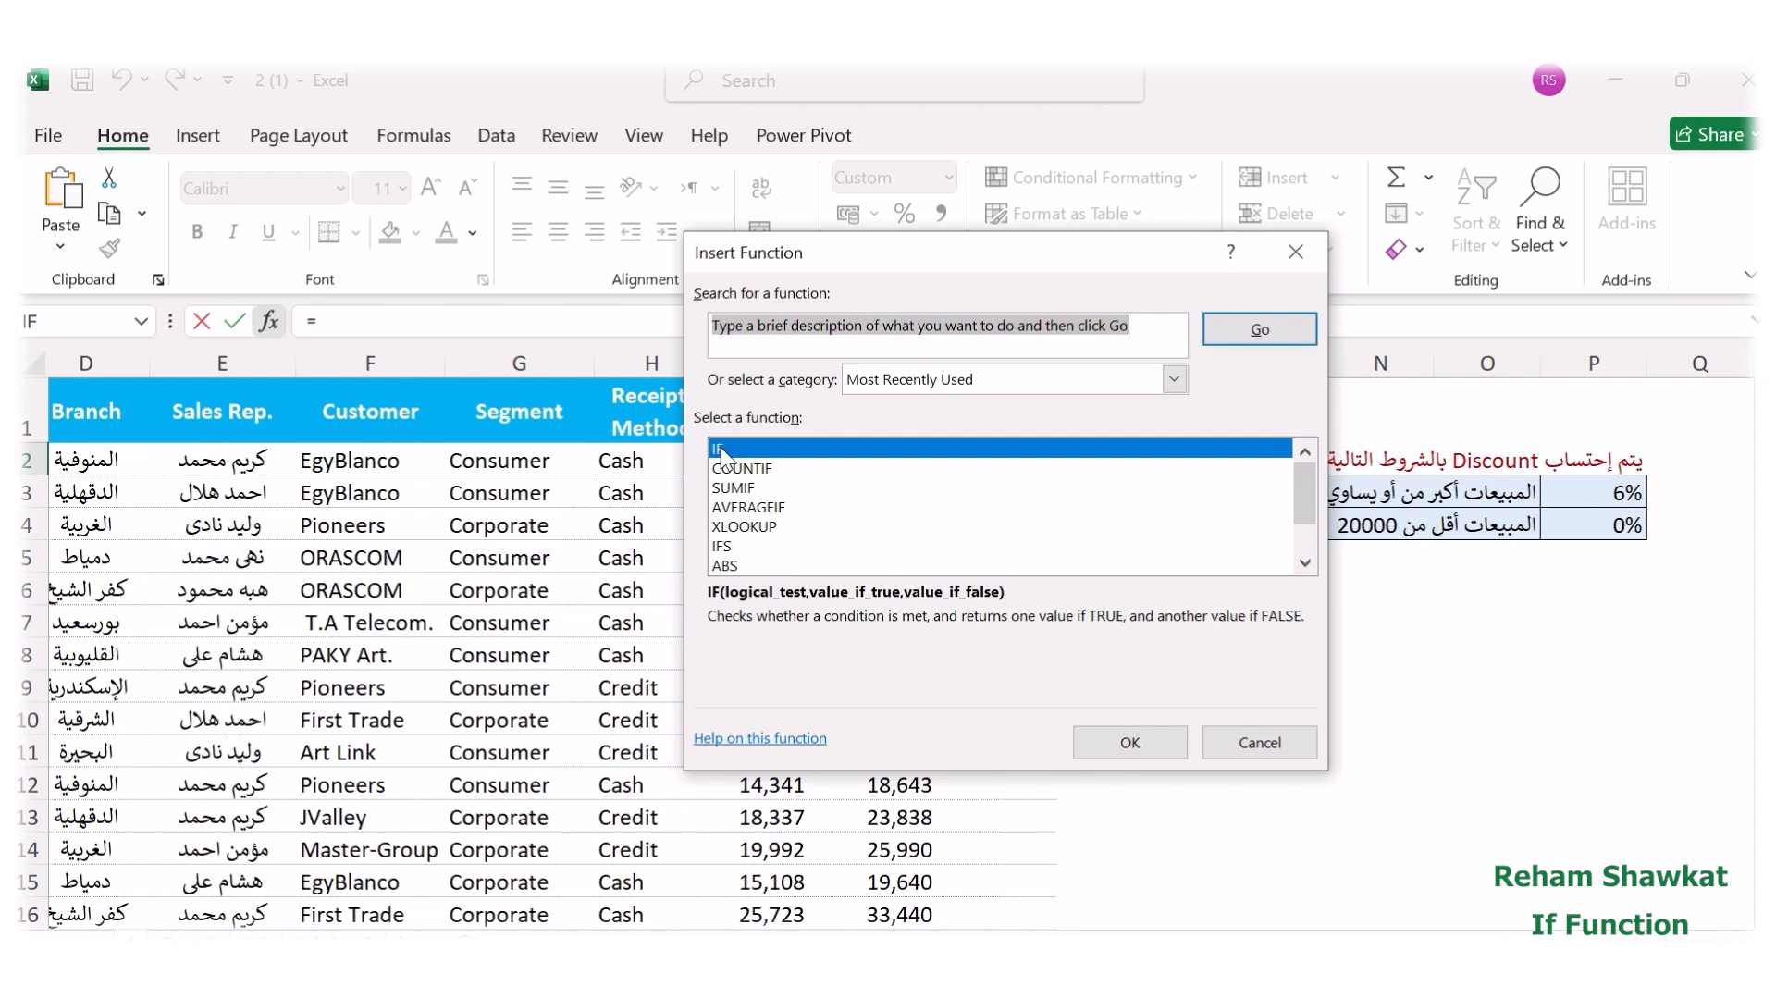
{"action": "left_click", "coordinate": [1130, 742]}
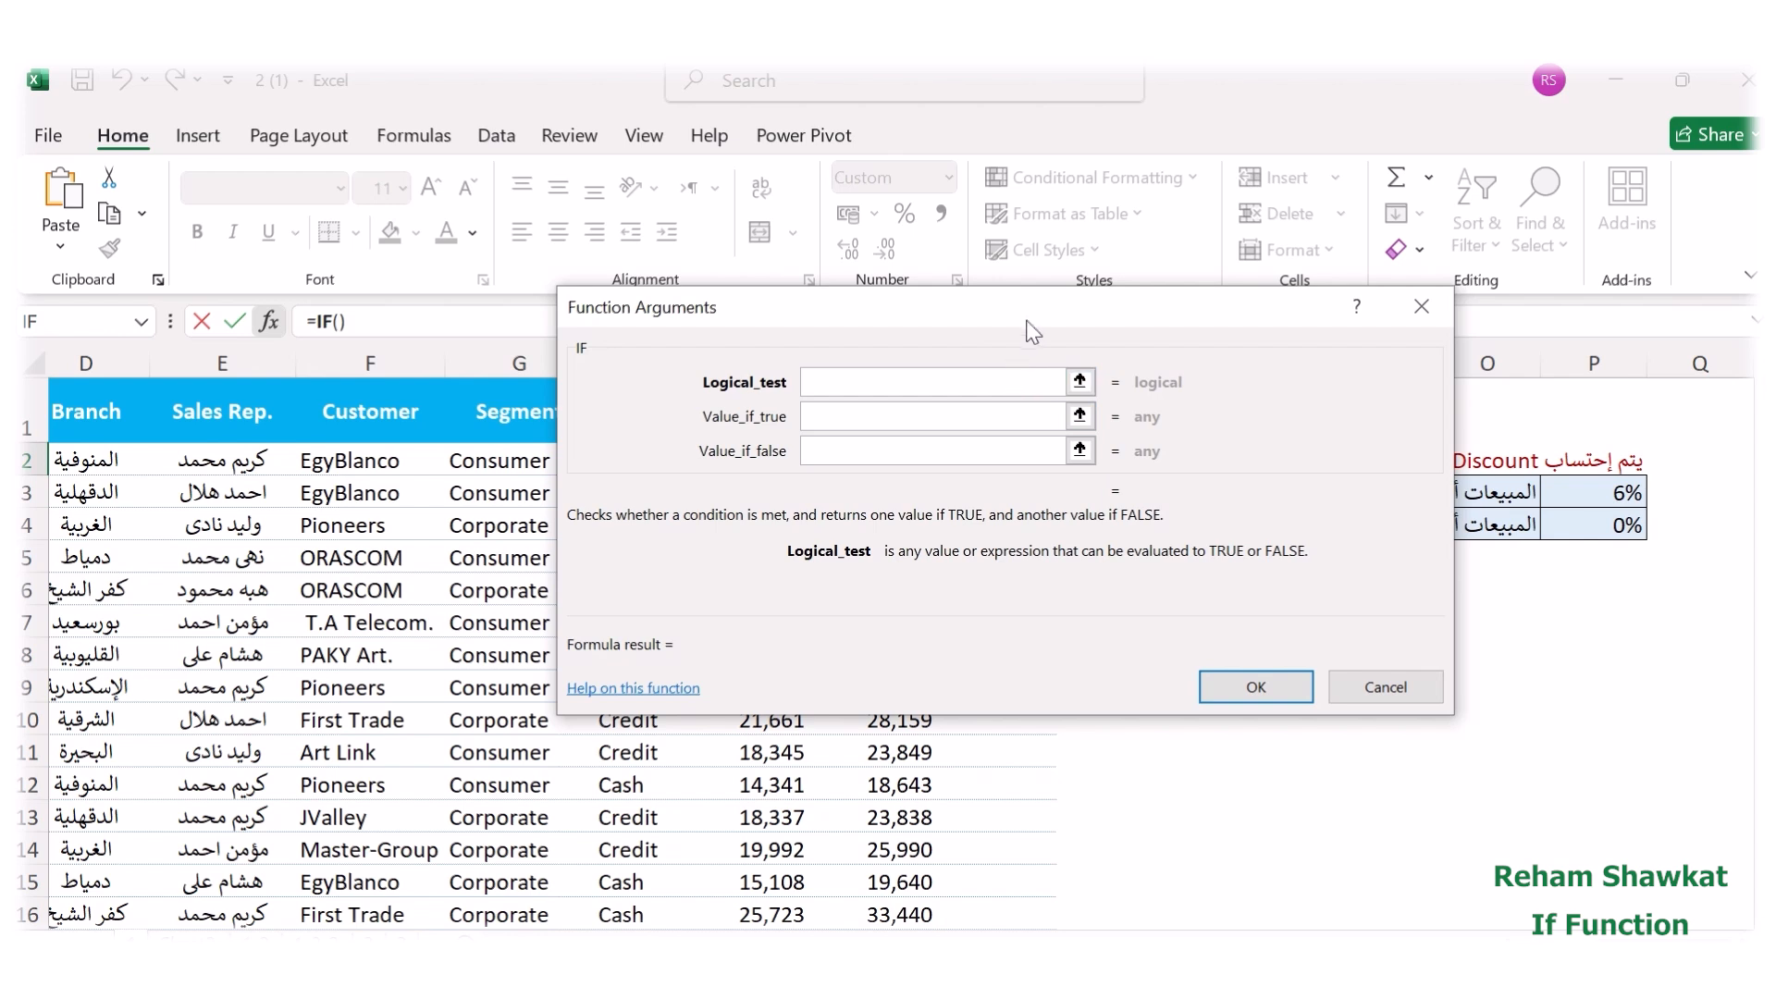
Set the IF function's logical test to J2>=20000, moving the arguments dialog clear of the first sales row.
{"action": "left_click_drag", "start_coordinate": [1033, 308], "coordinate": [959, 553]}
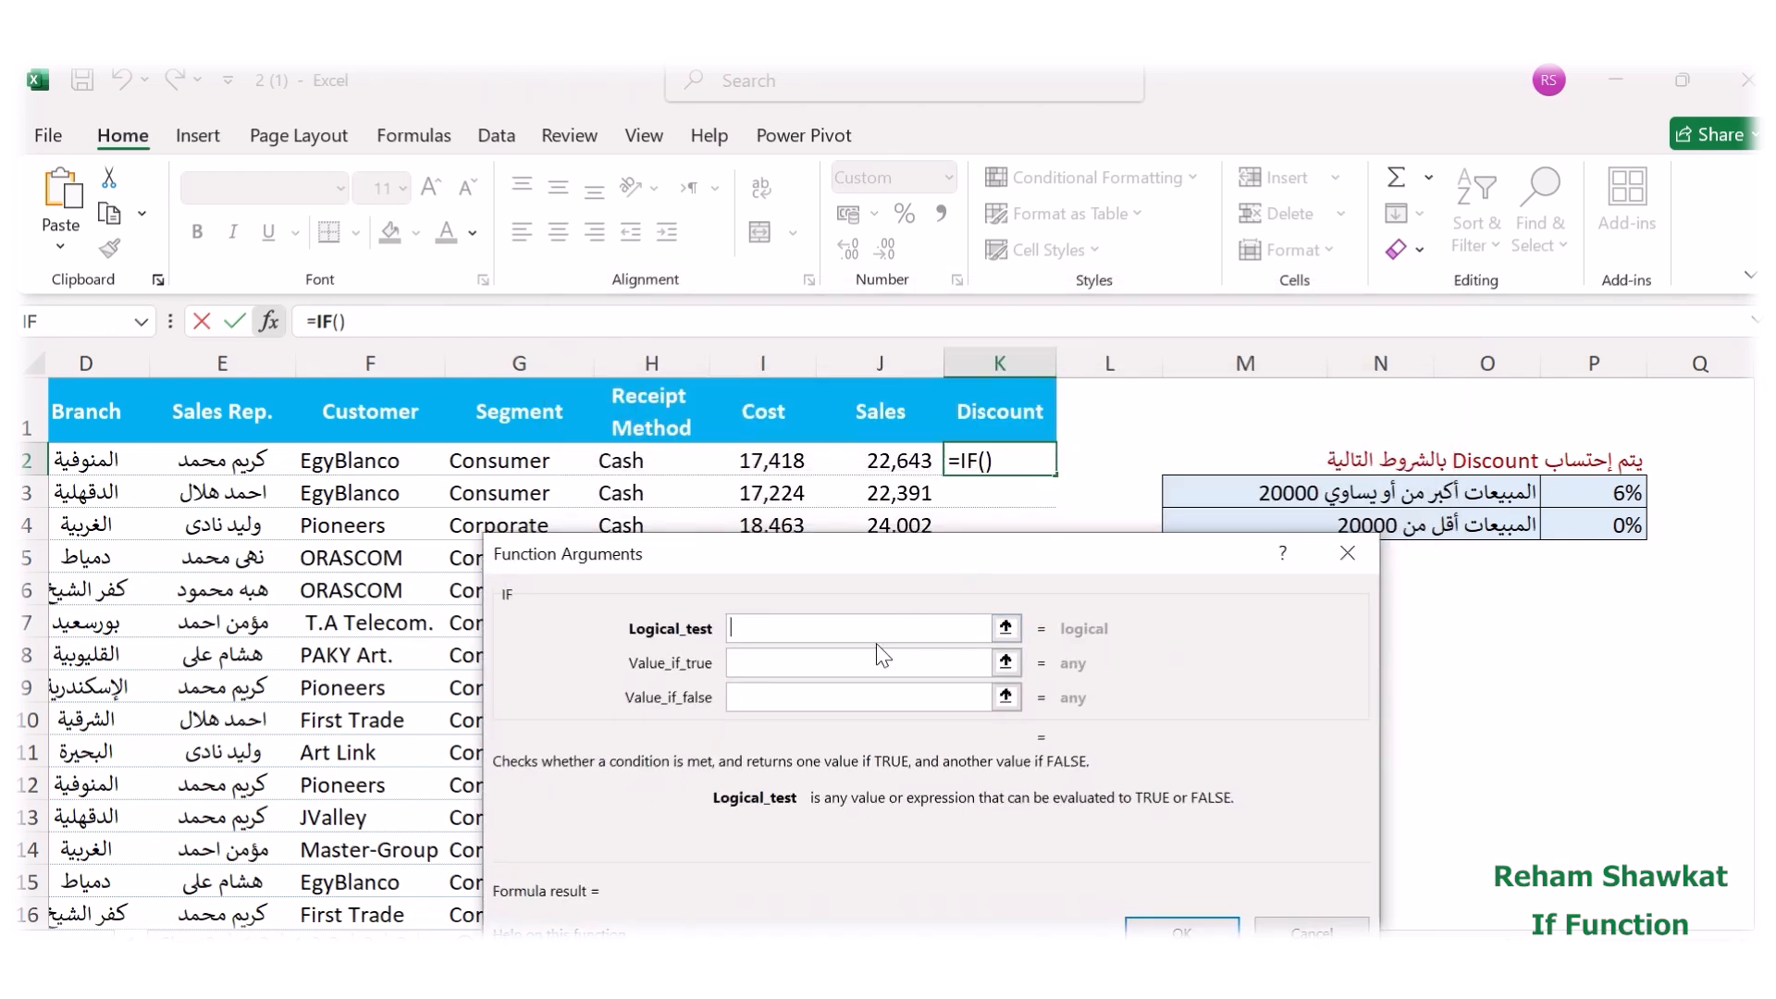
{"action": "left_click", "coordinate": [899, 467]}
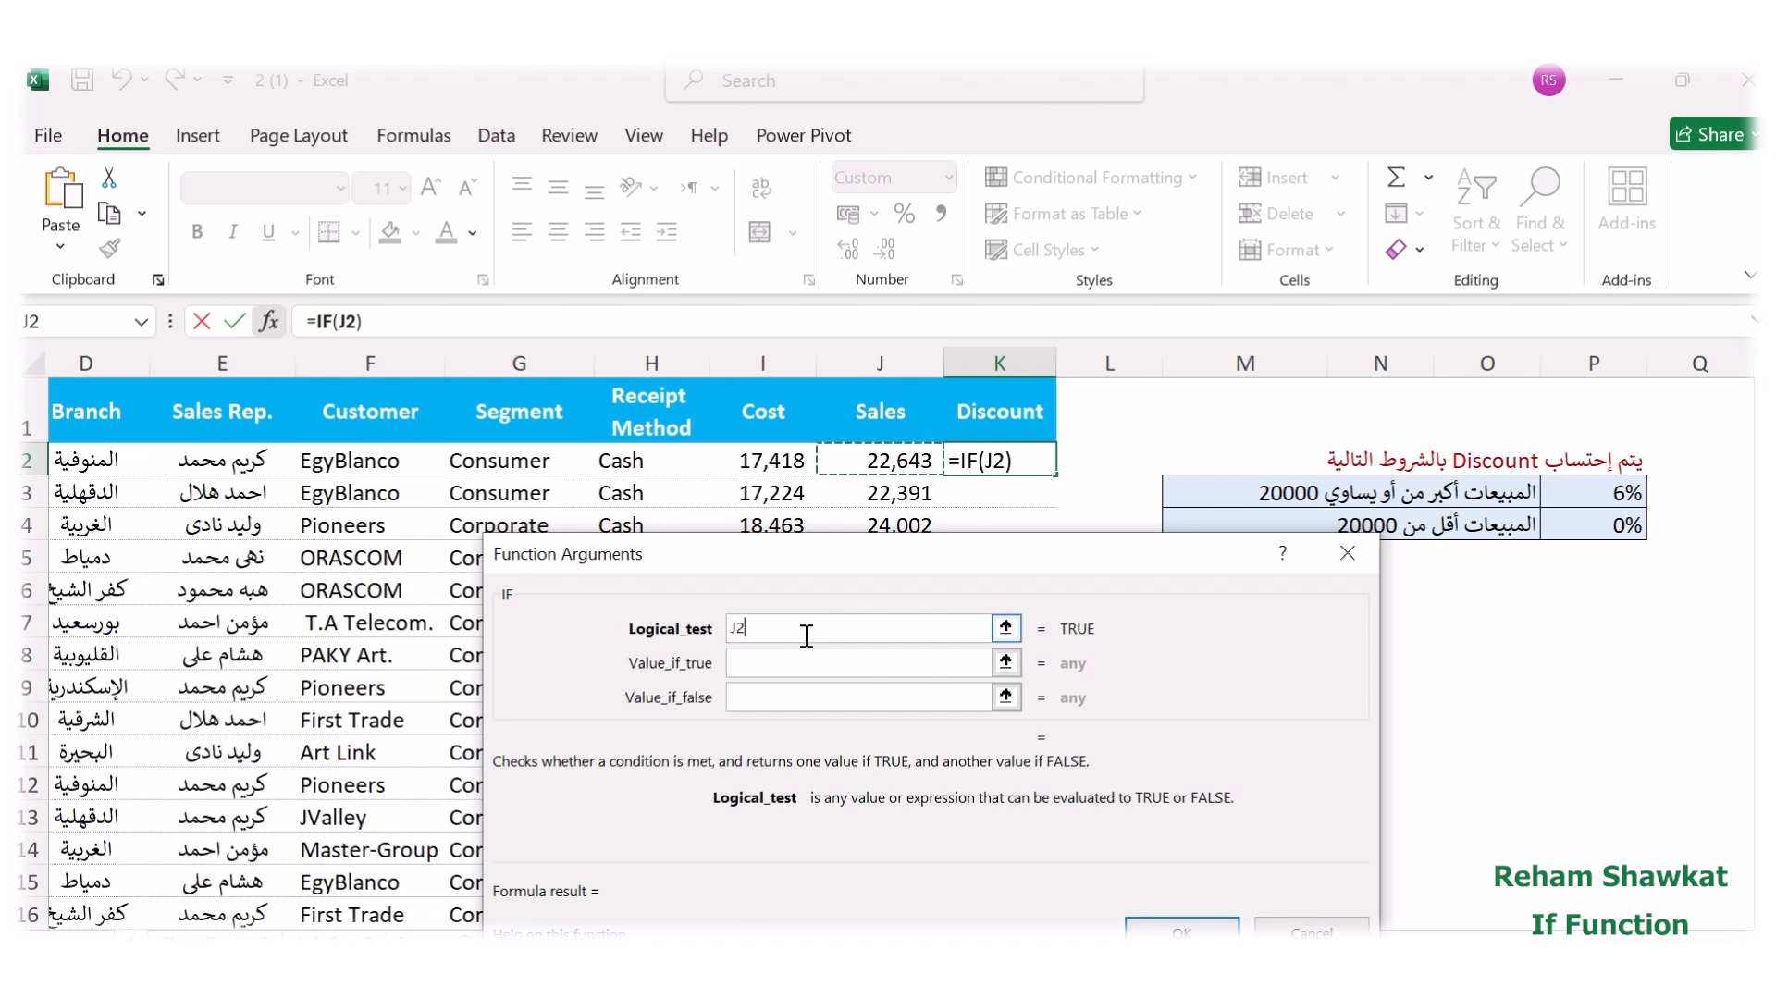
{"action": "type", "text": ">"}
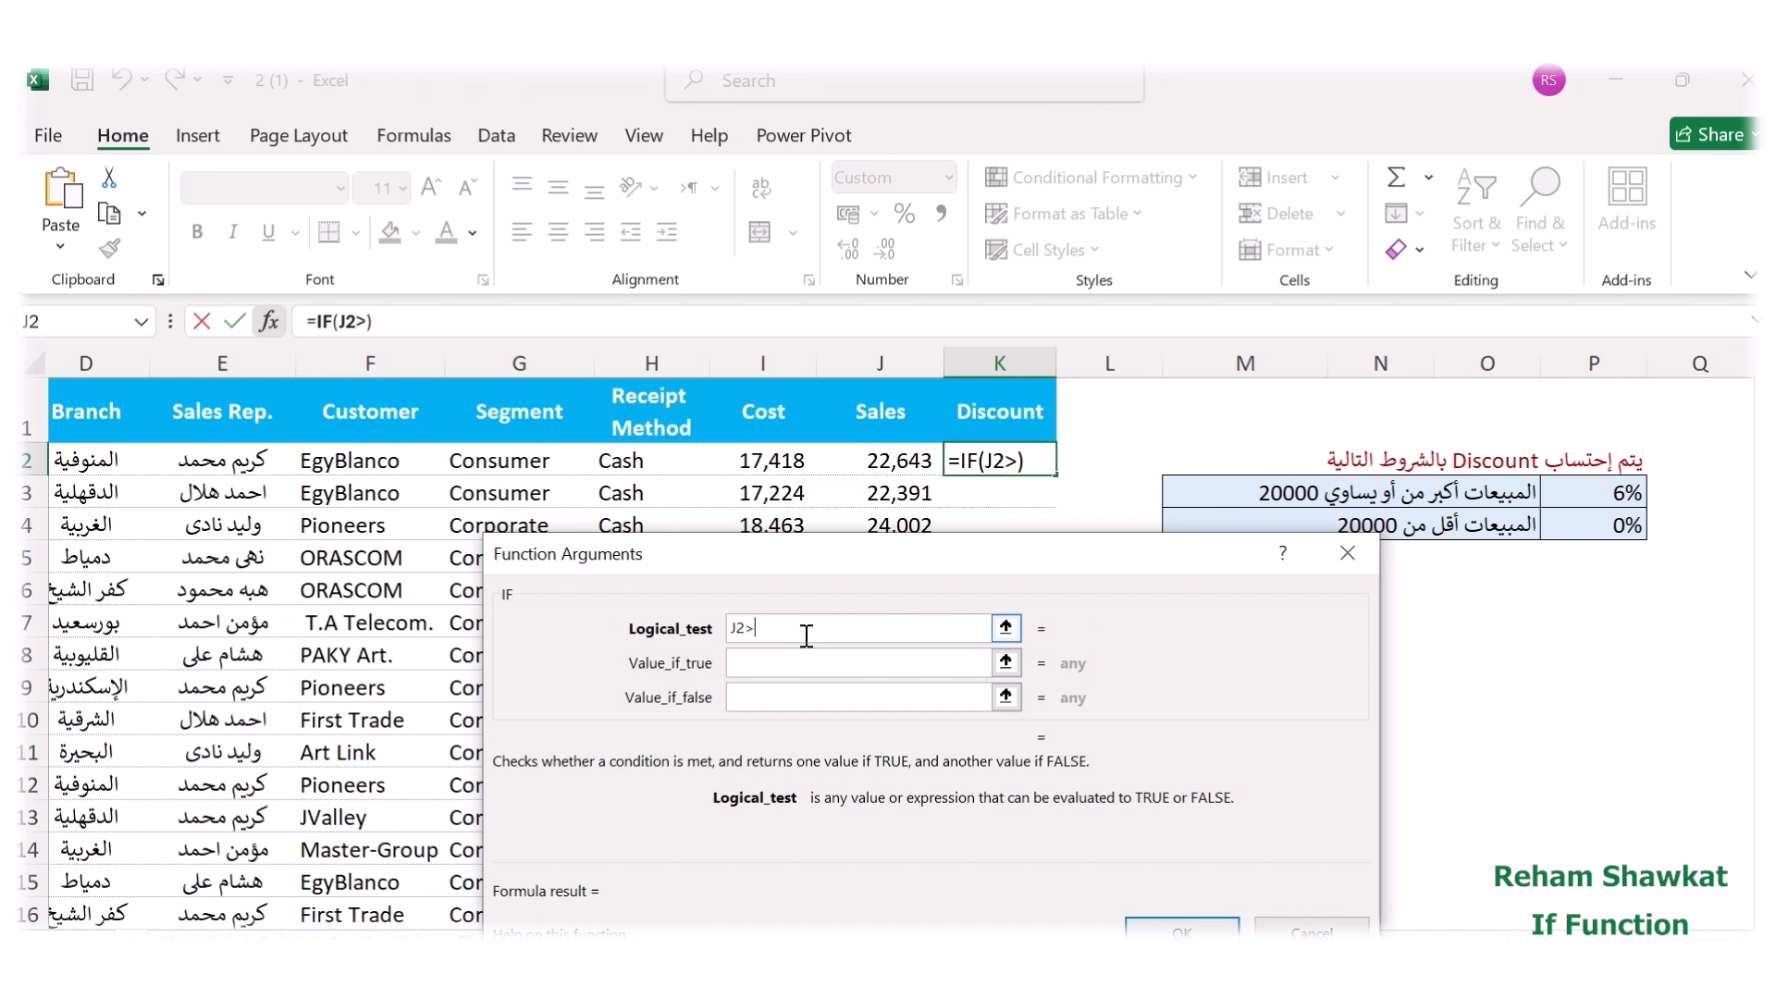
{"action": "type", "text": "=20000"}
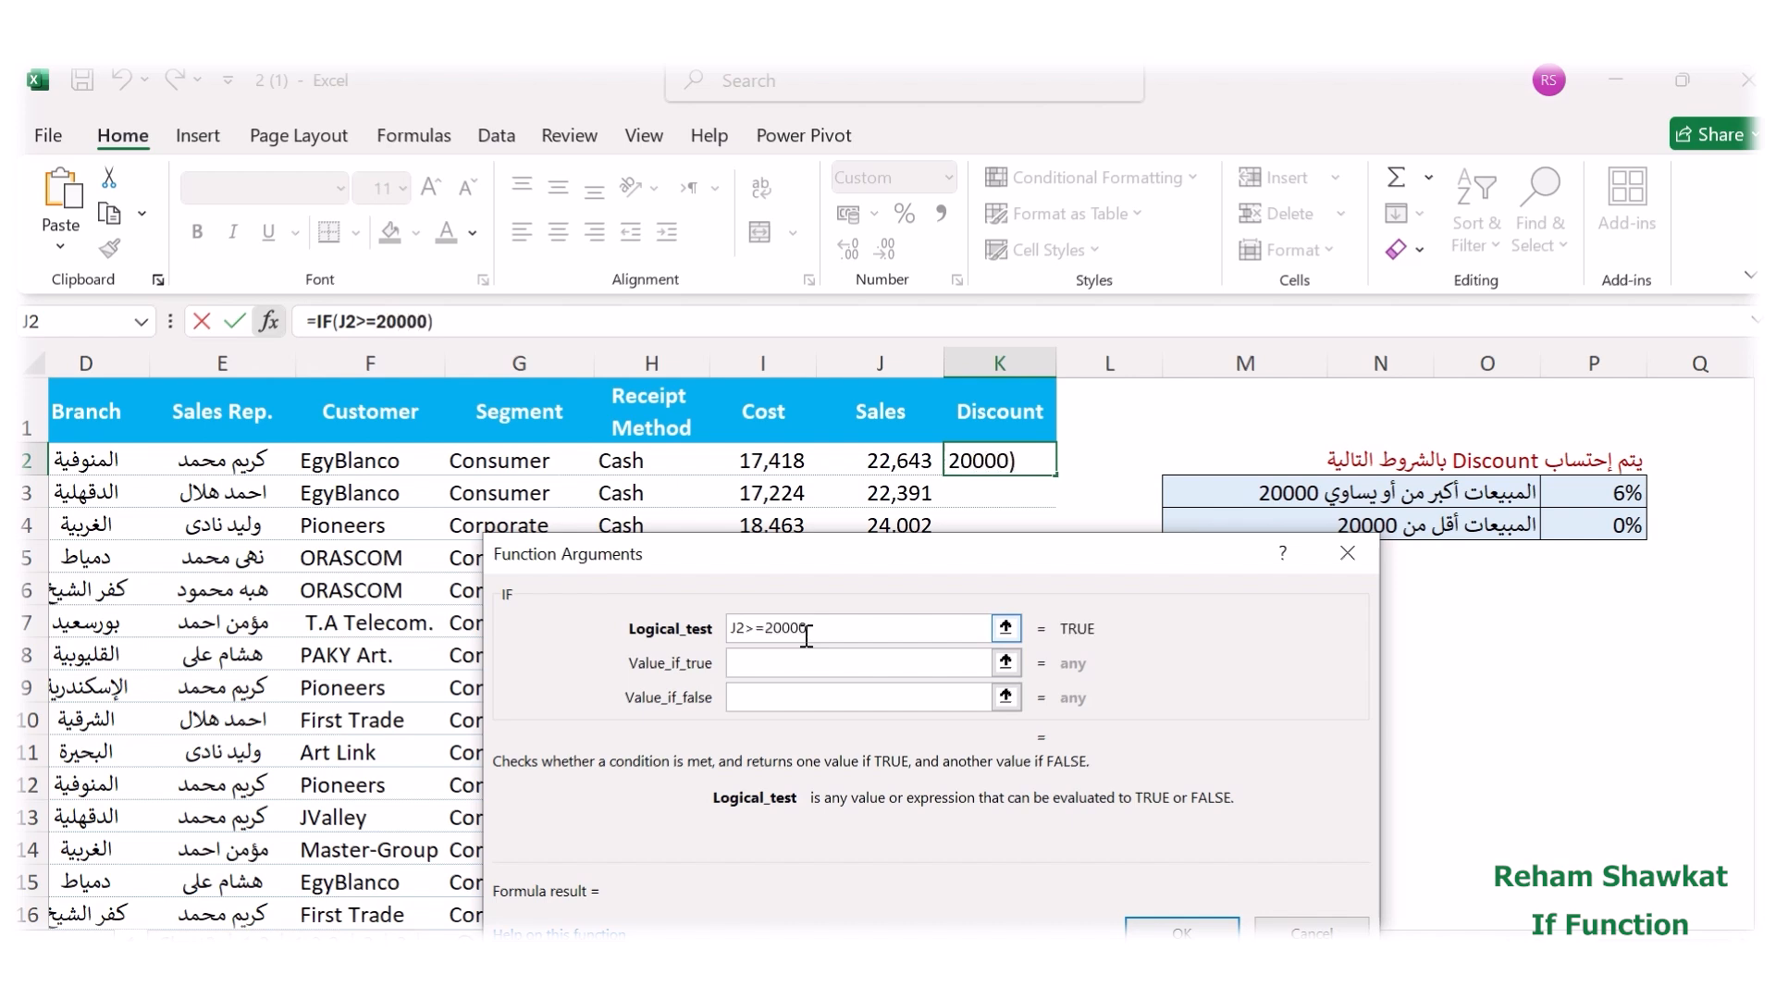
{"action": "key", "text": "Tab"}
Set the IF function's value if true to J2*6%.
{"action": "left_click", "coordinate": [796, 661]}
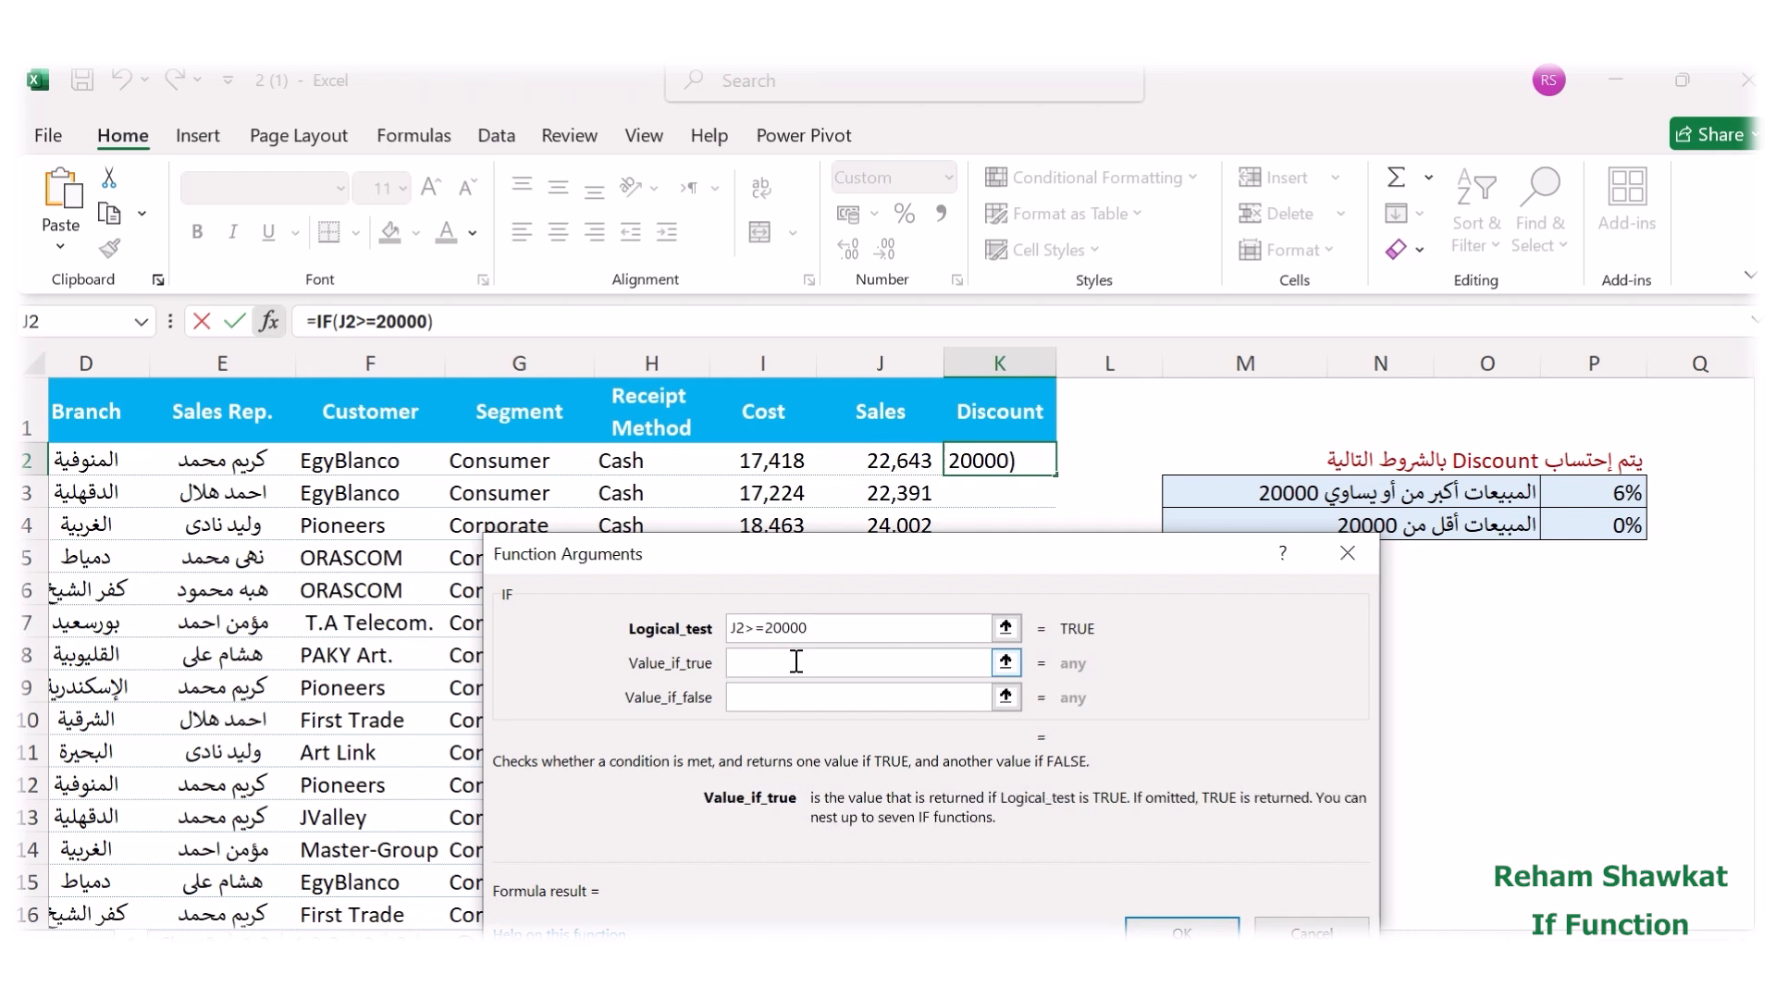
{"action": "left_click", "coordinate": [866, 474]}
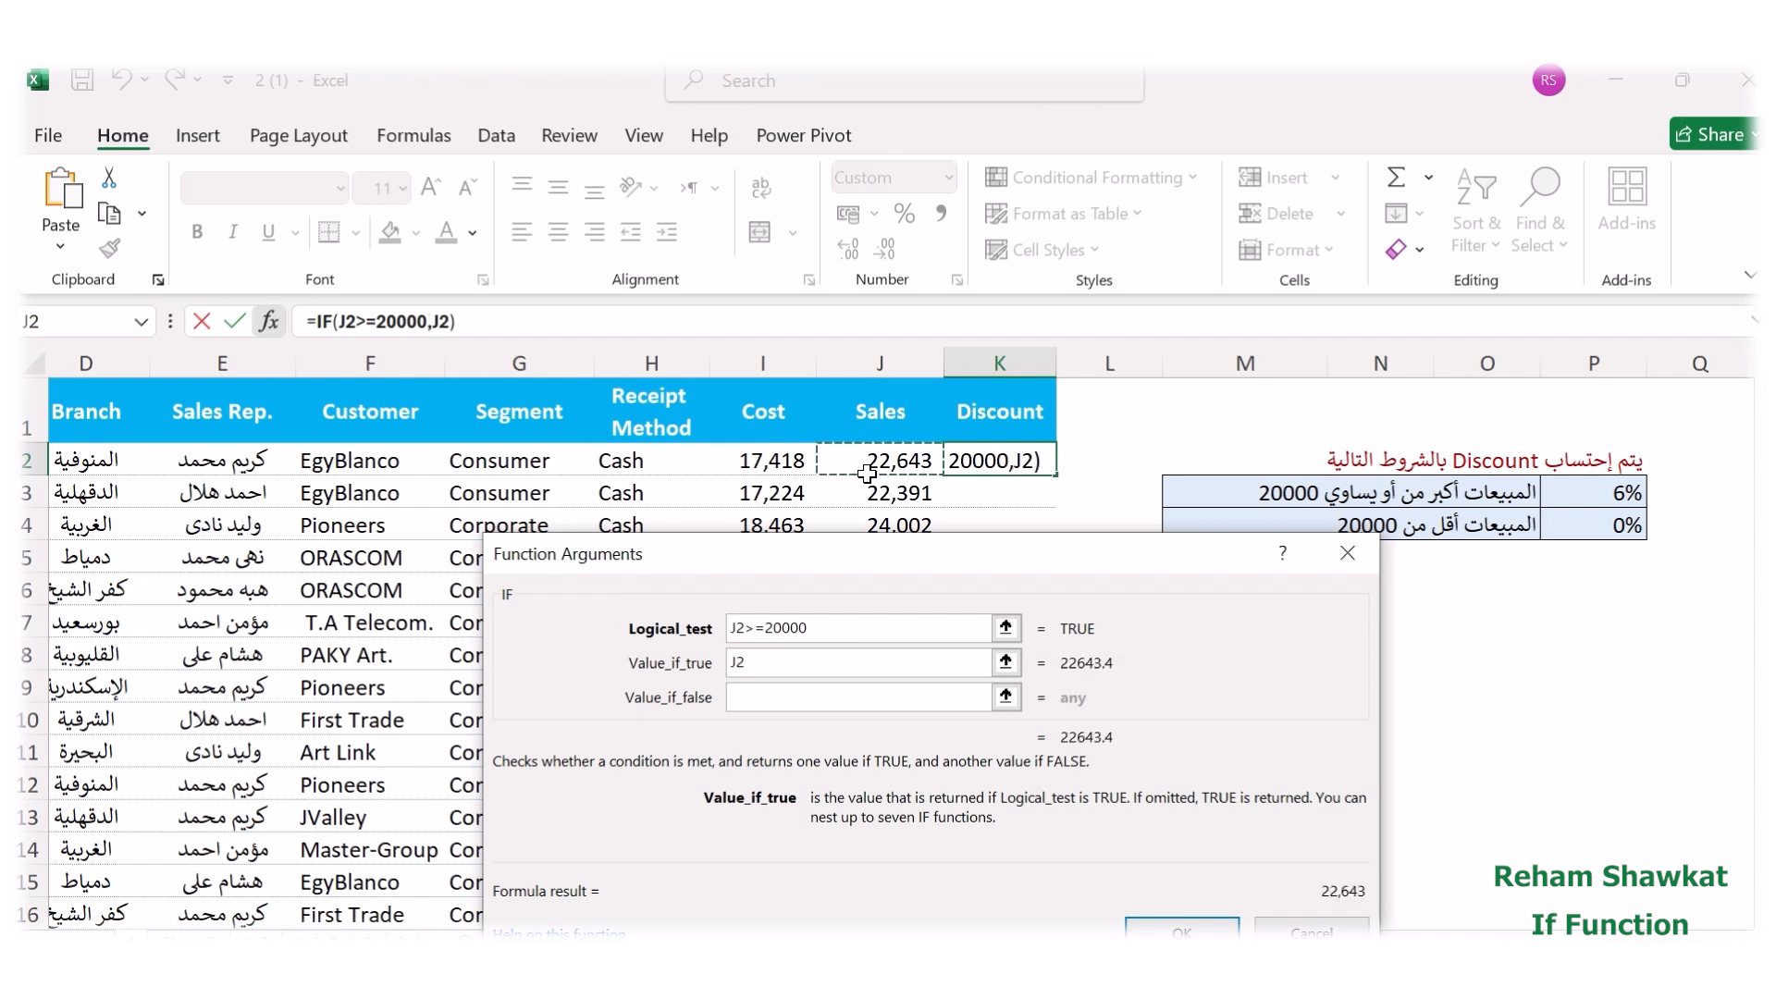
{"action": "type", "text": "*"}
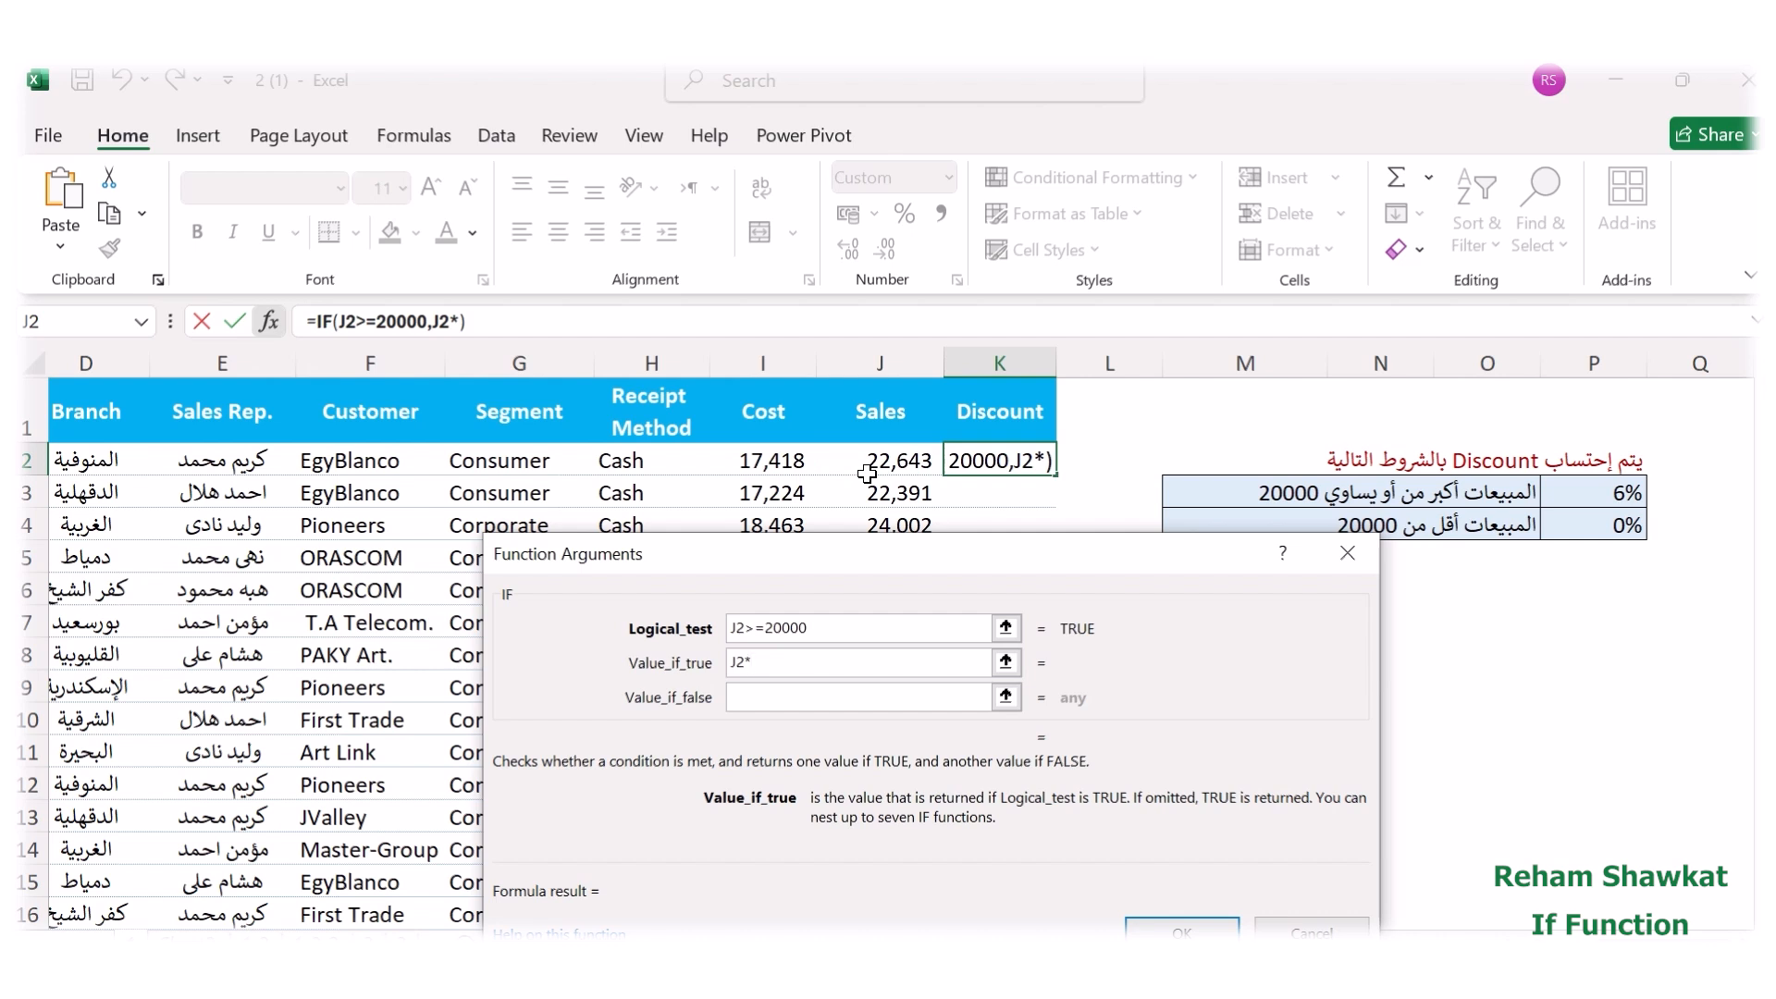
{"action": "type", "text": "6"}
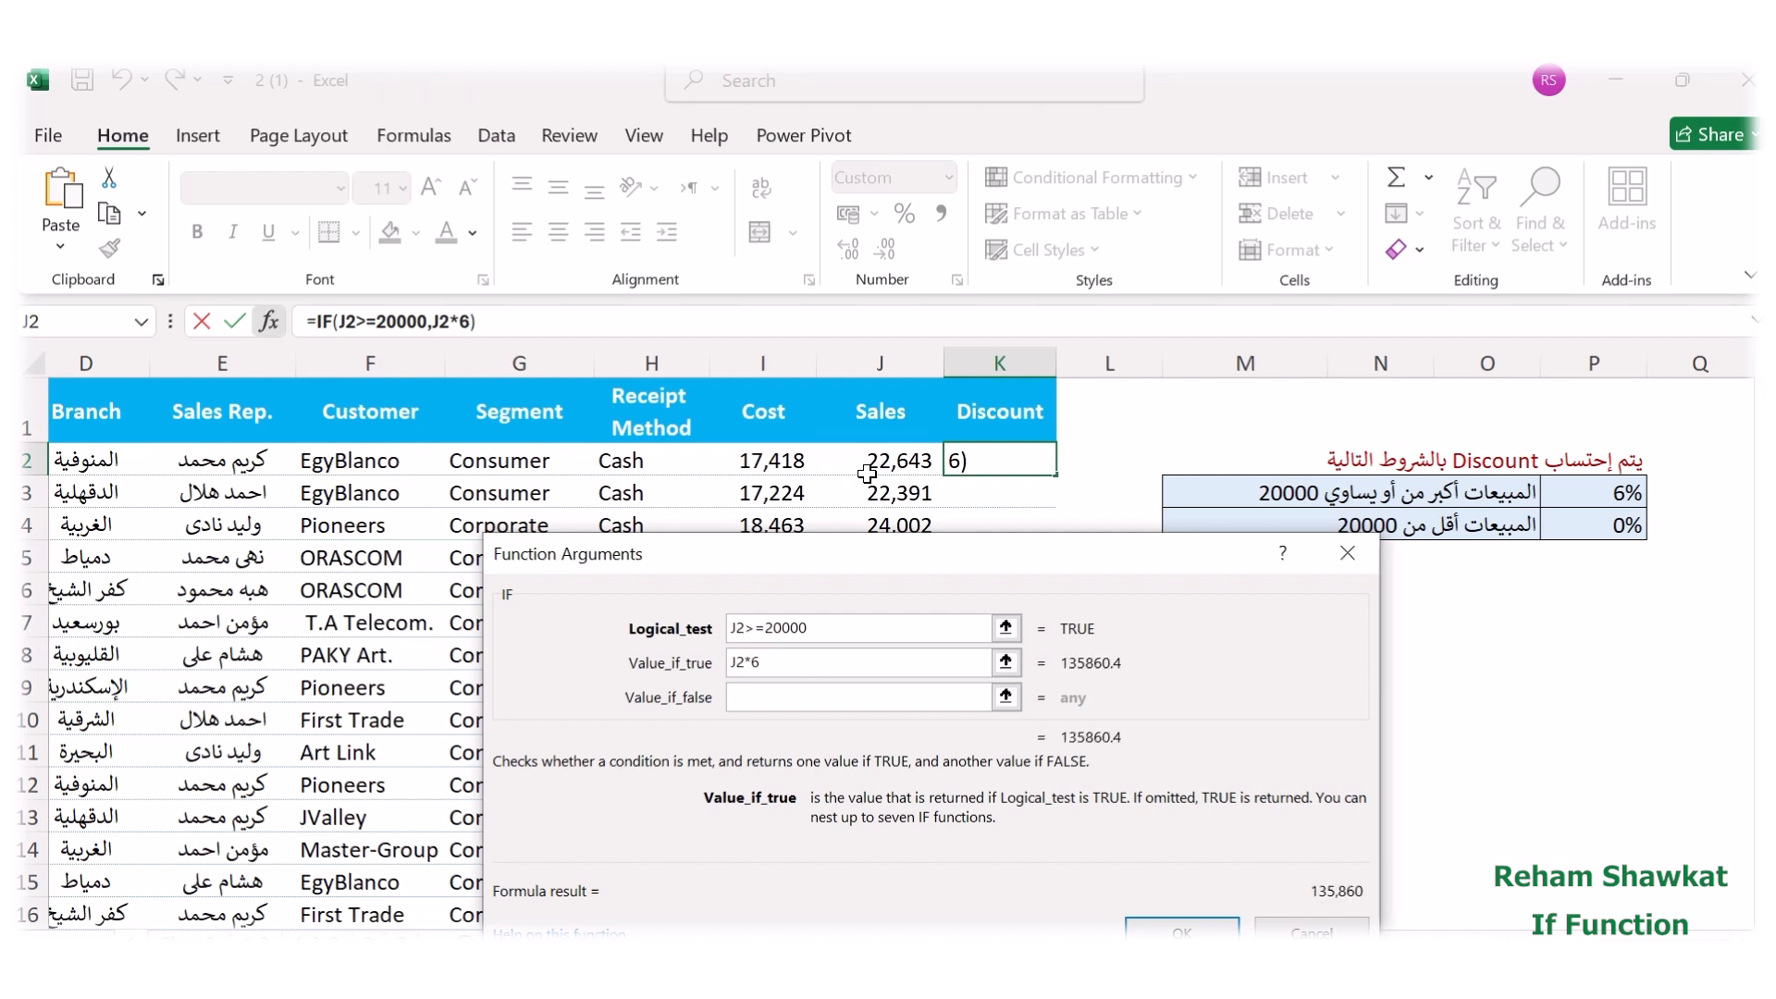
{"action": "type", "text": "5"}
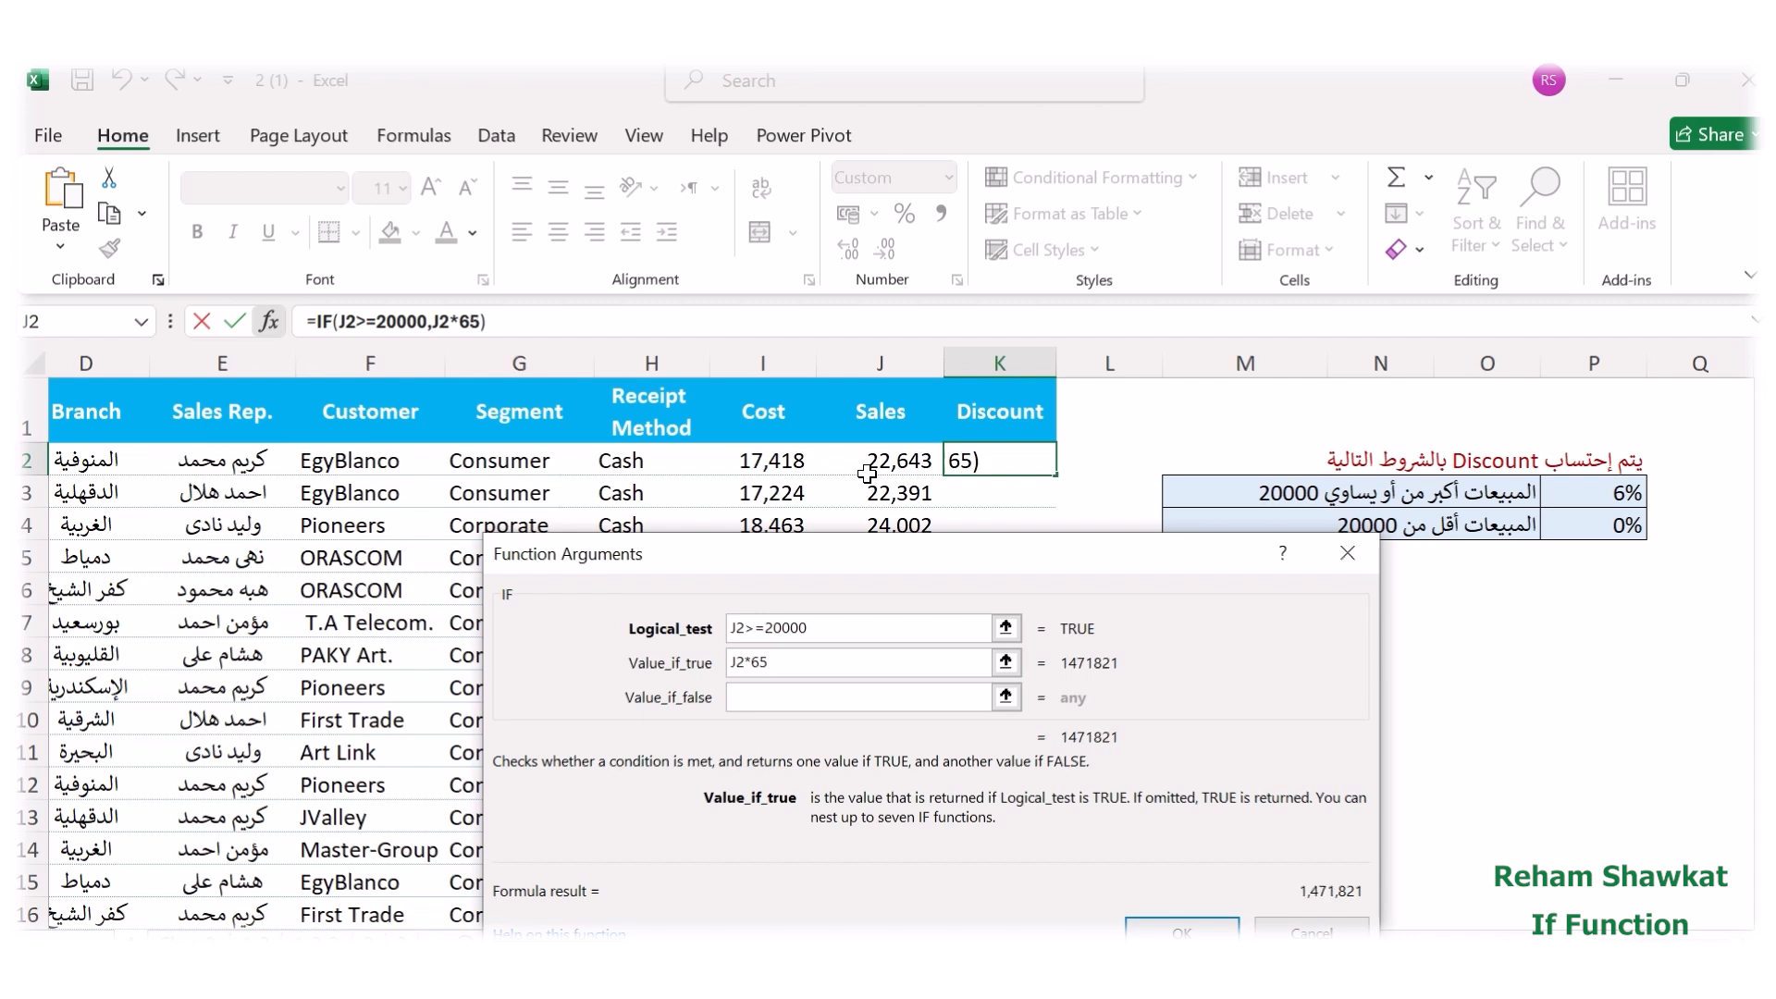
{"action": "key", "text": "BackSpace"}
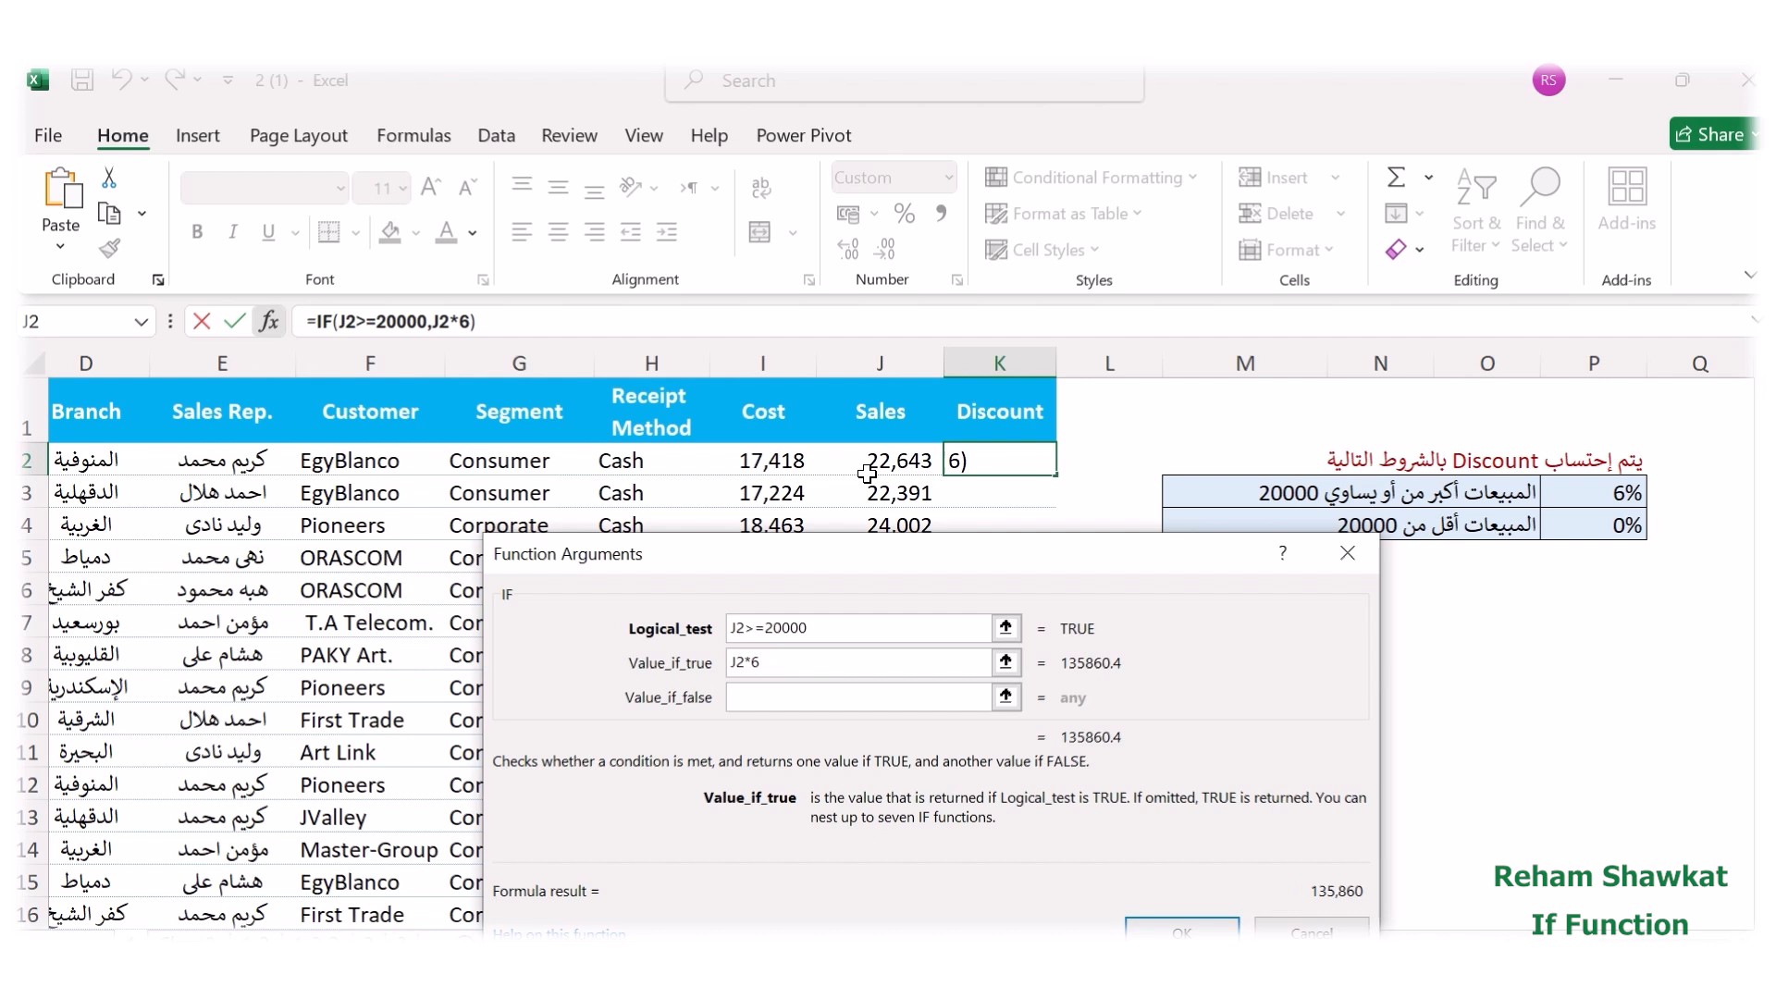
{"action": "type", "text": "%"}
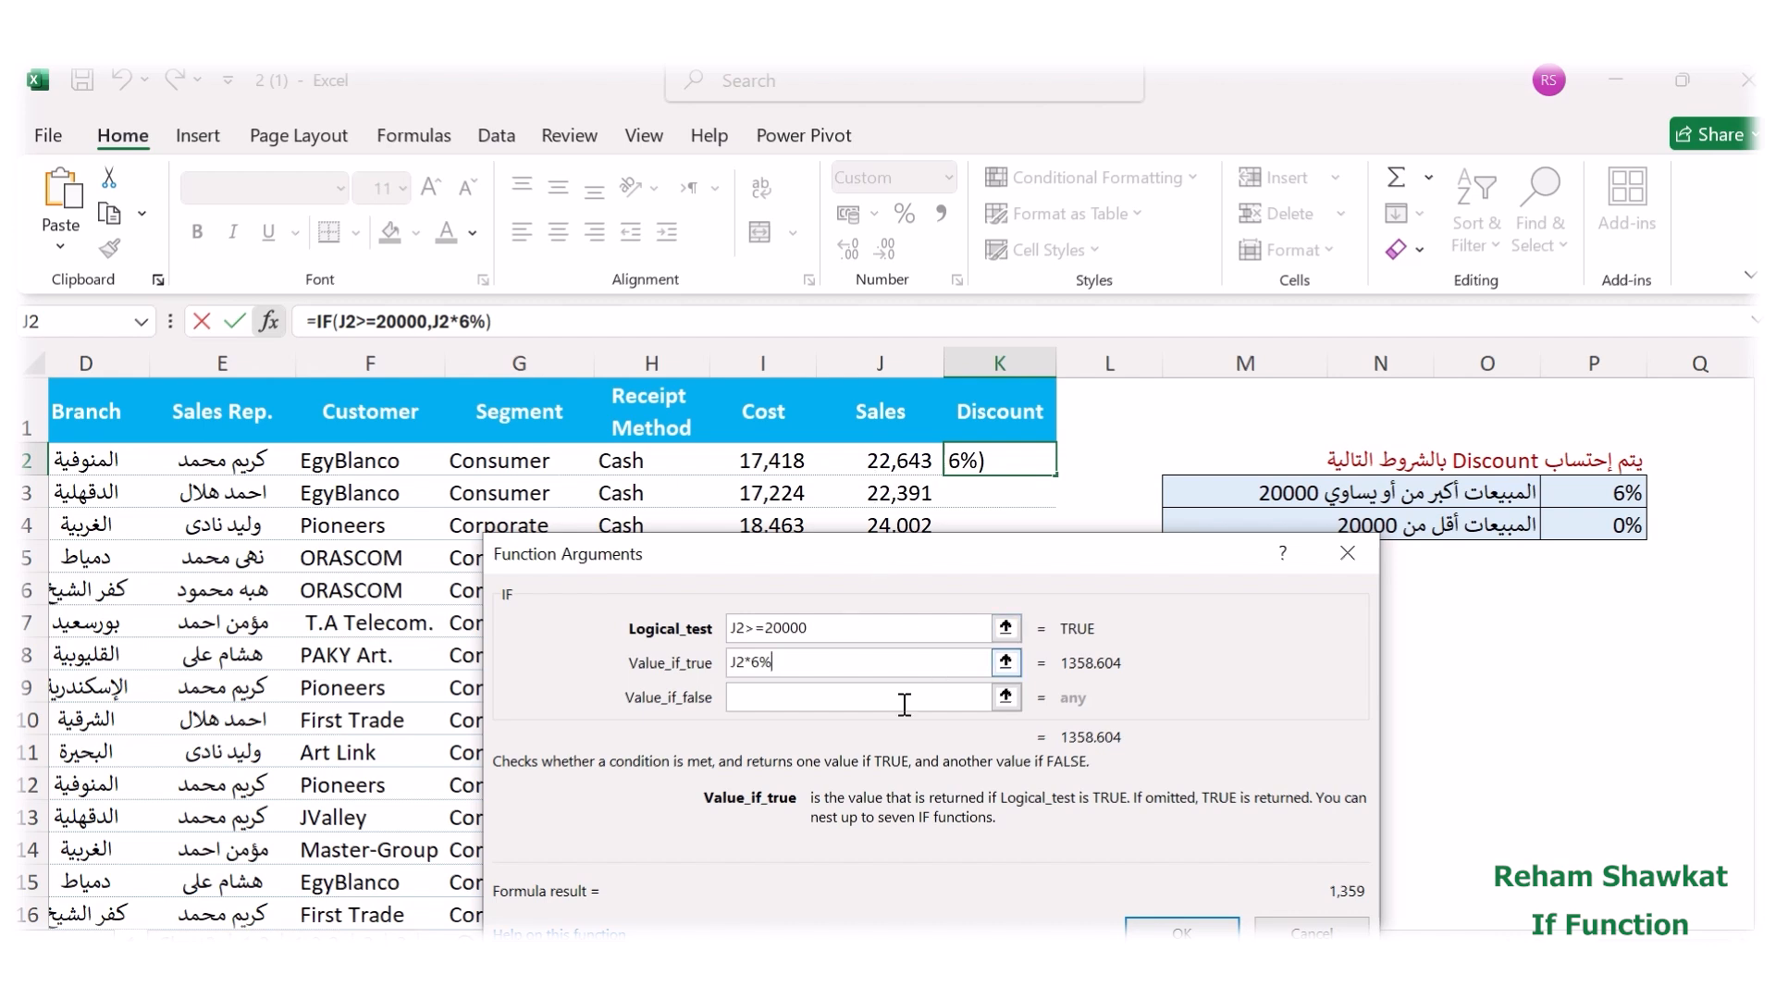
Complete the formula with 0 as the value if false and fill it down the whole Discount column.
{"action": "left_click", "coordinate": [832, 696]}
{"action": "type", "text": "0"}
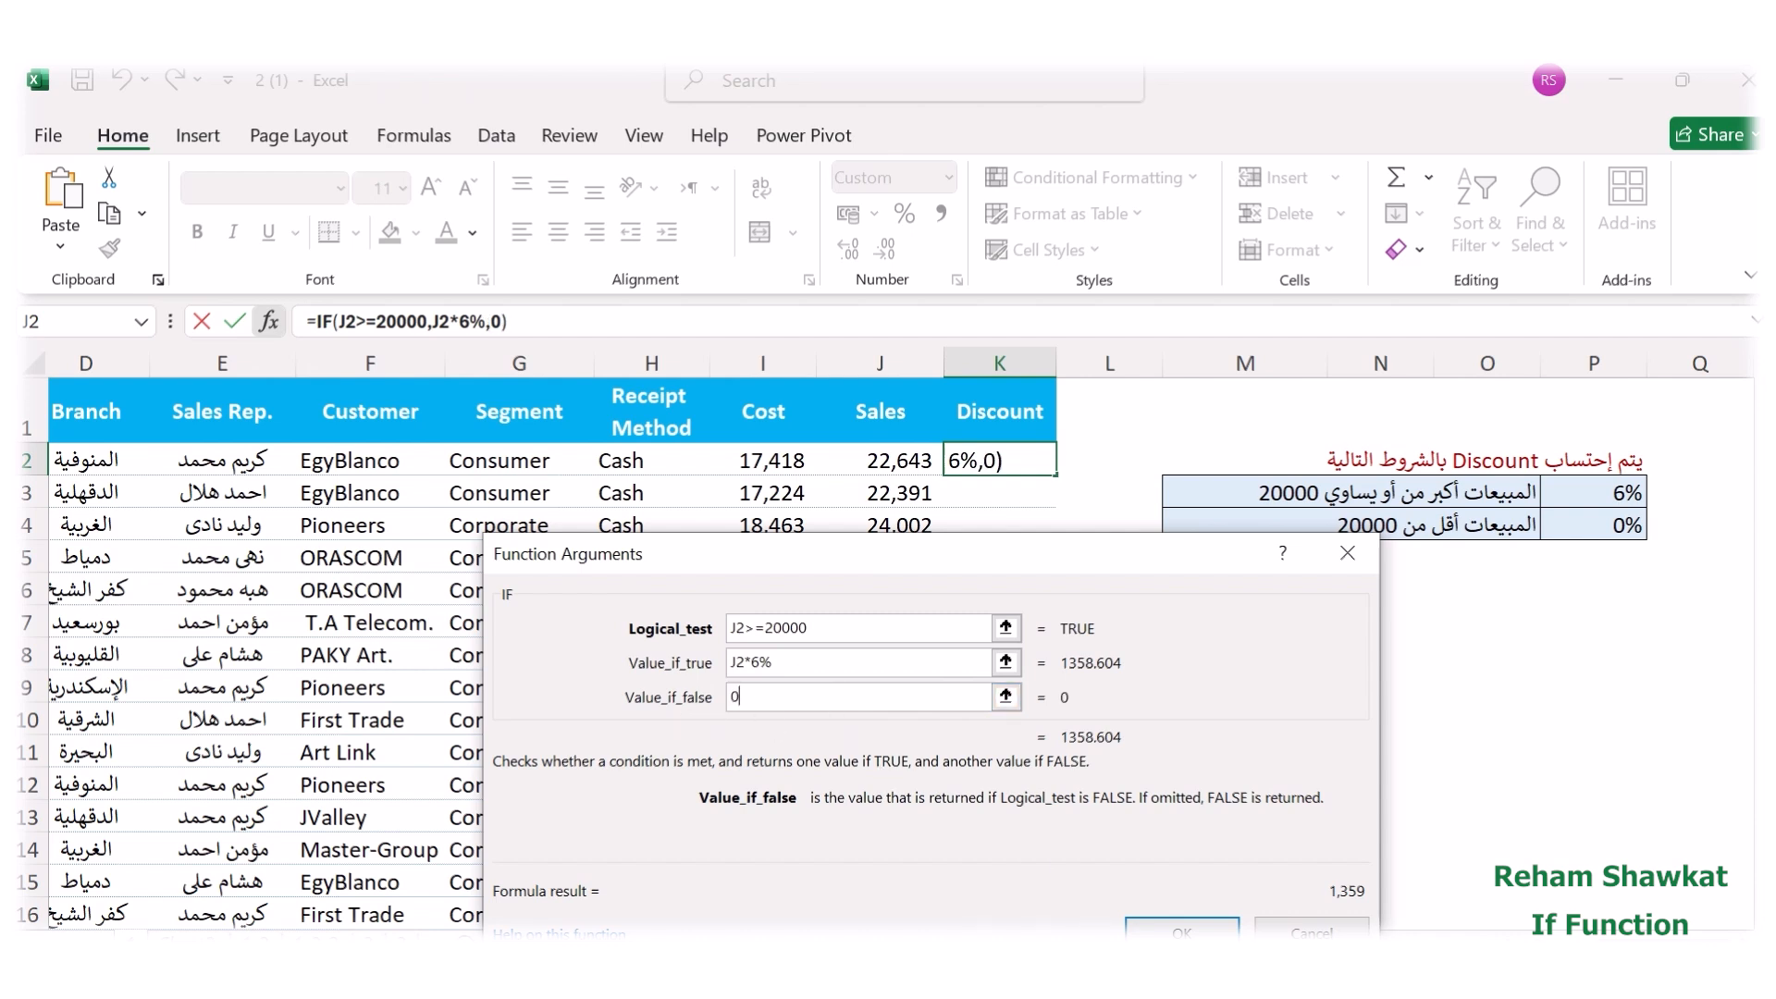
{"action": "left_click", "coordinate": [1182, 927]}
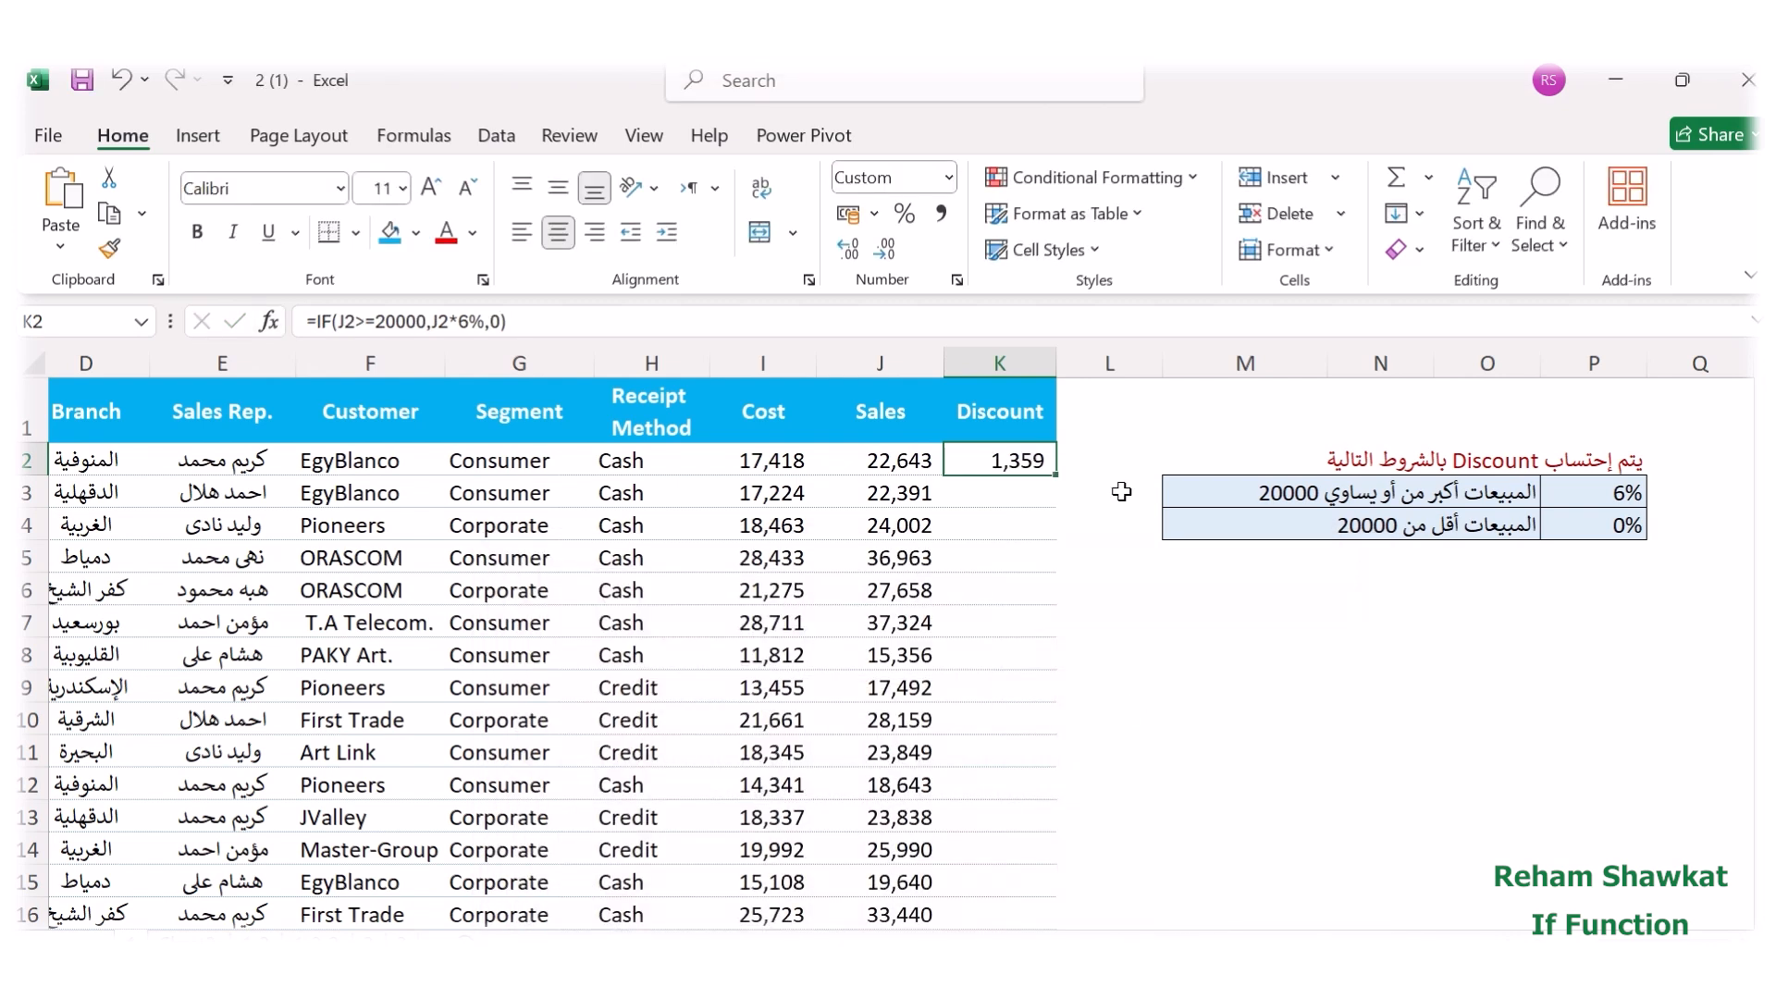
{"action": "double_click", "coordinate": [1060, 474]}
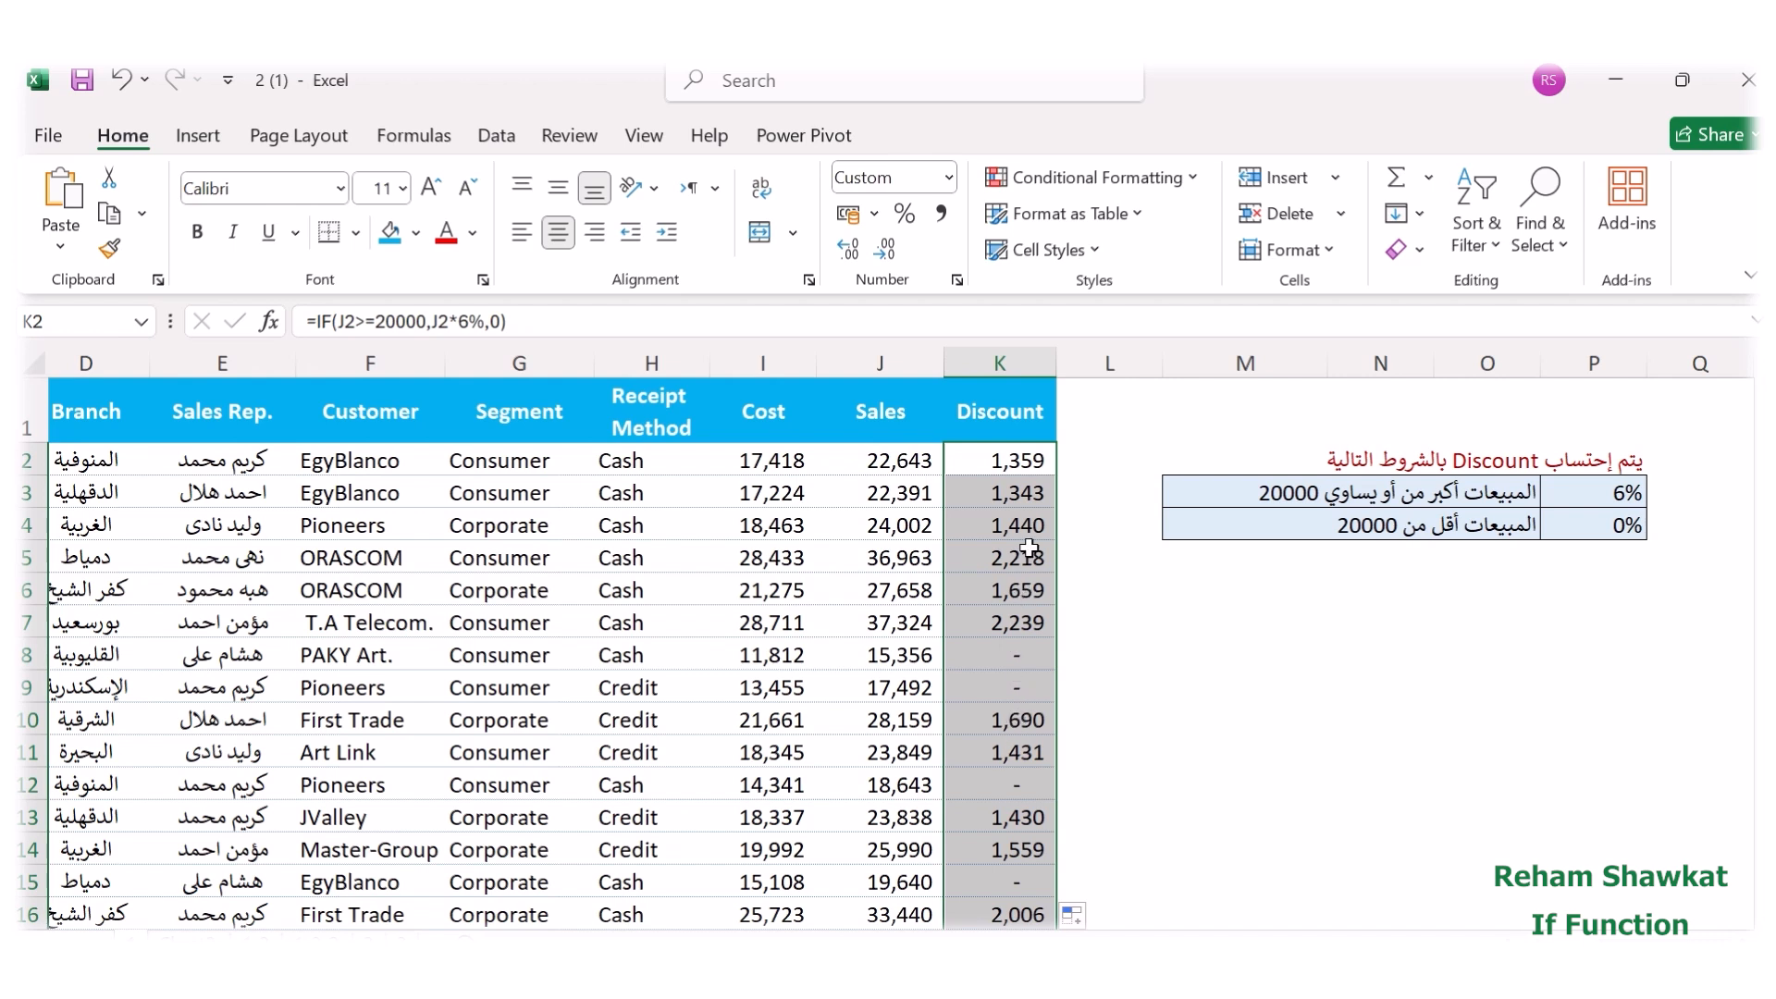
Enter the condition label cash in M10 and its discount rate 5% in N10.
{"action": "left_click", "coordinate": [1246, 712]}
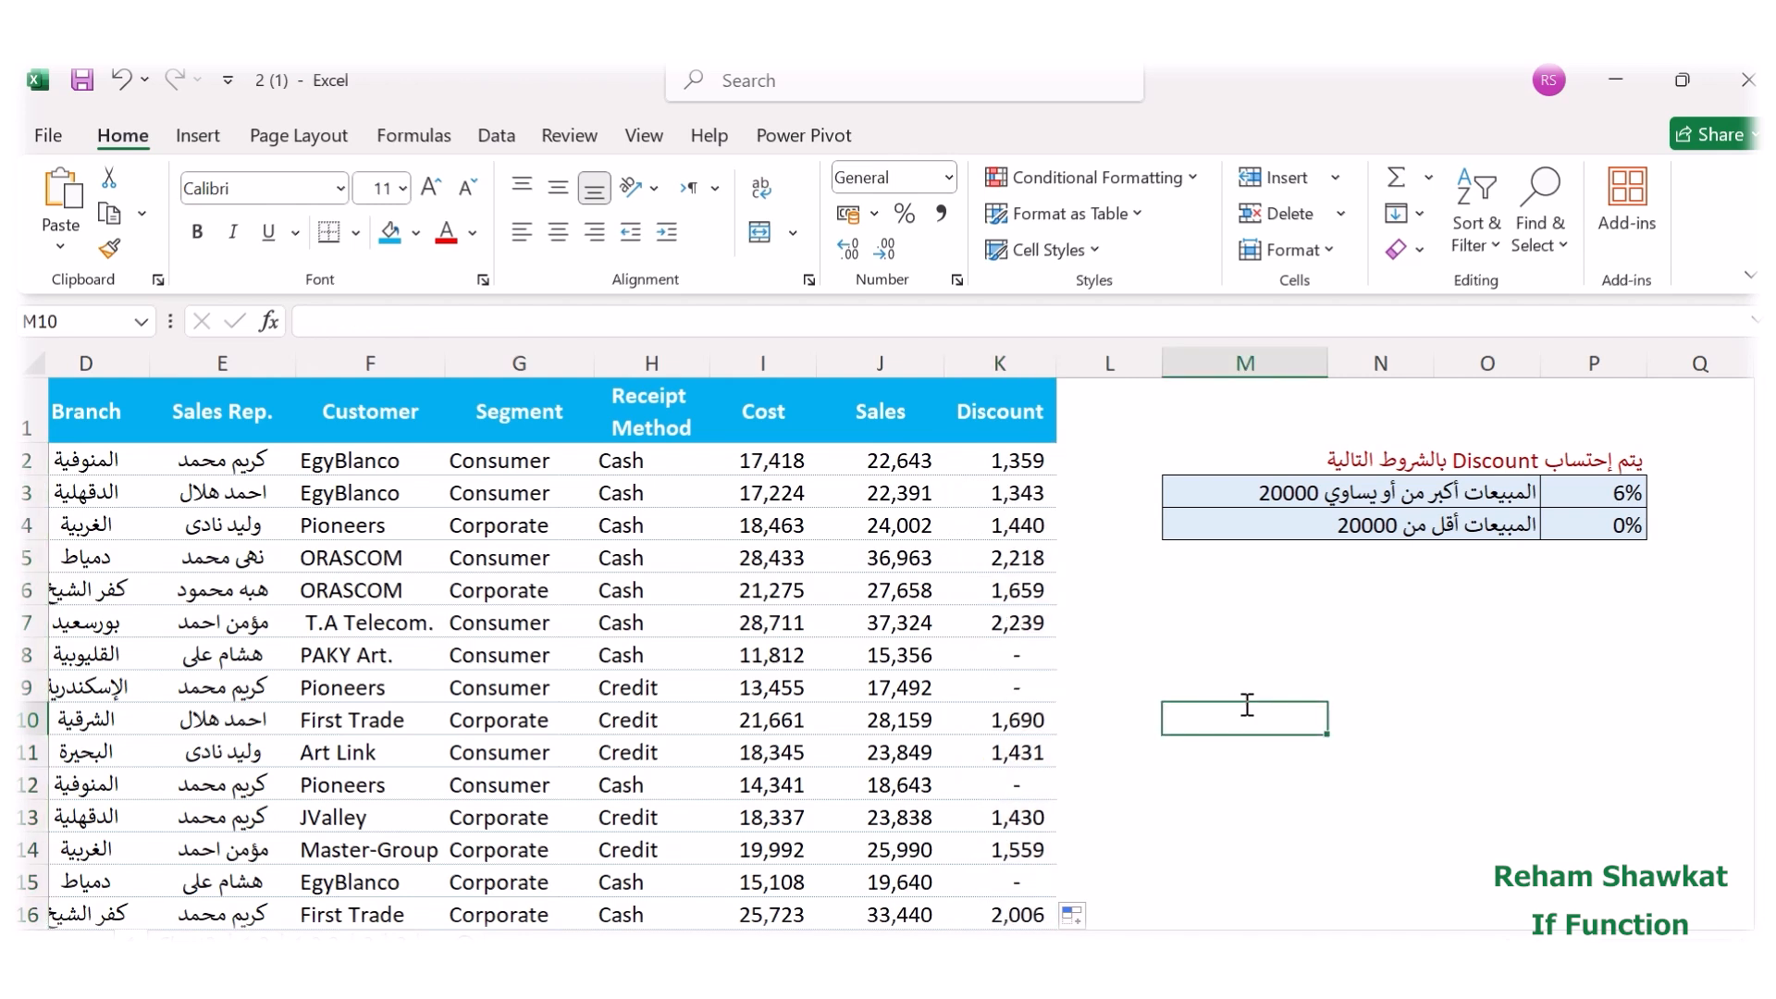
{"action": "type", "text": "cash"}
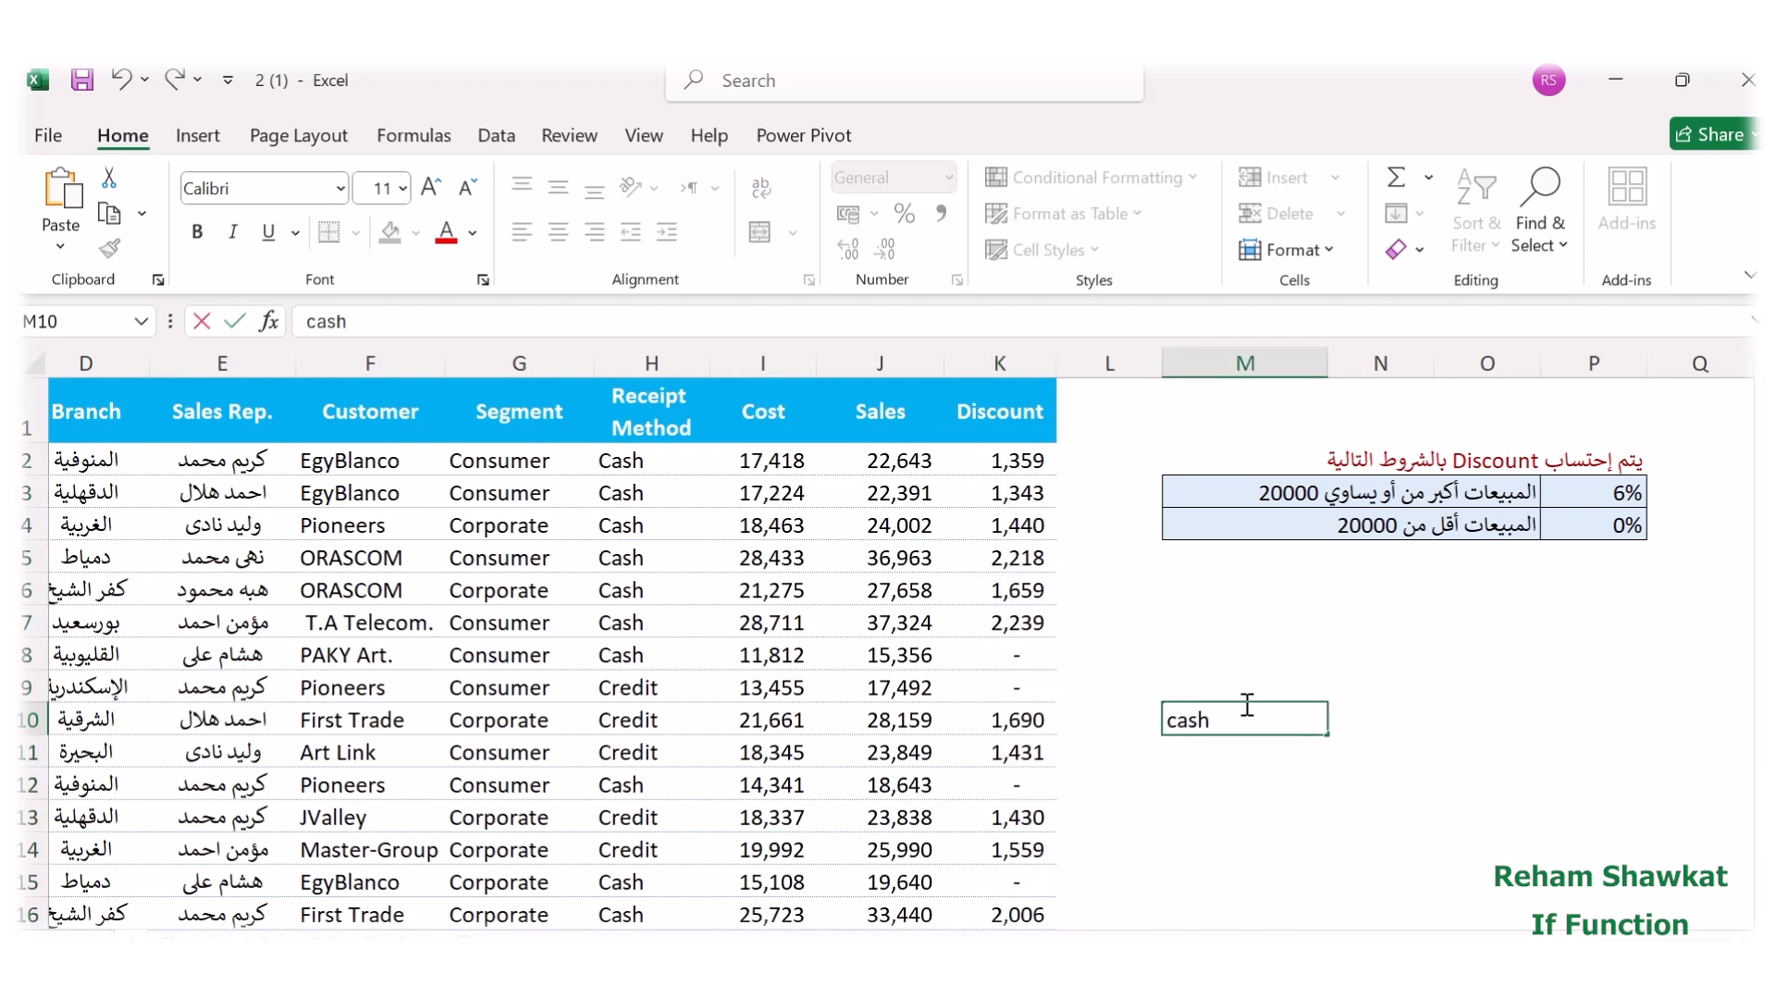
{"action": "left_click", "coordinate": [1385, 733]}
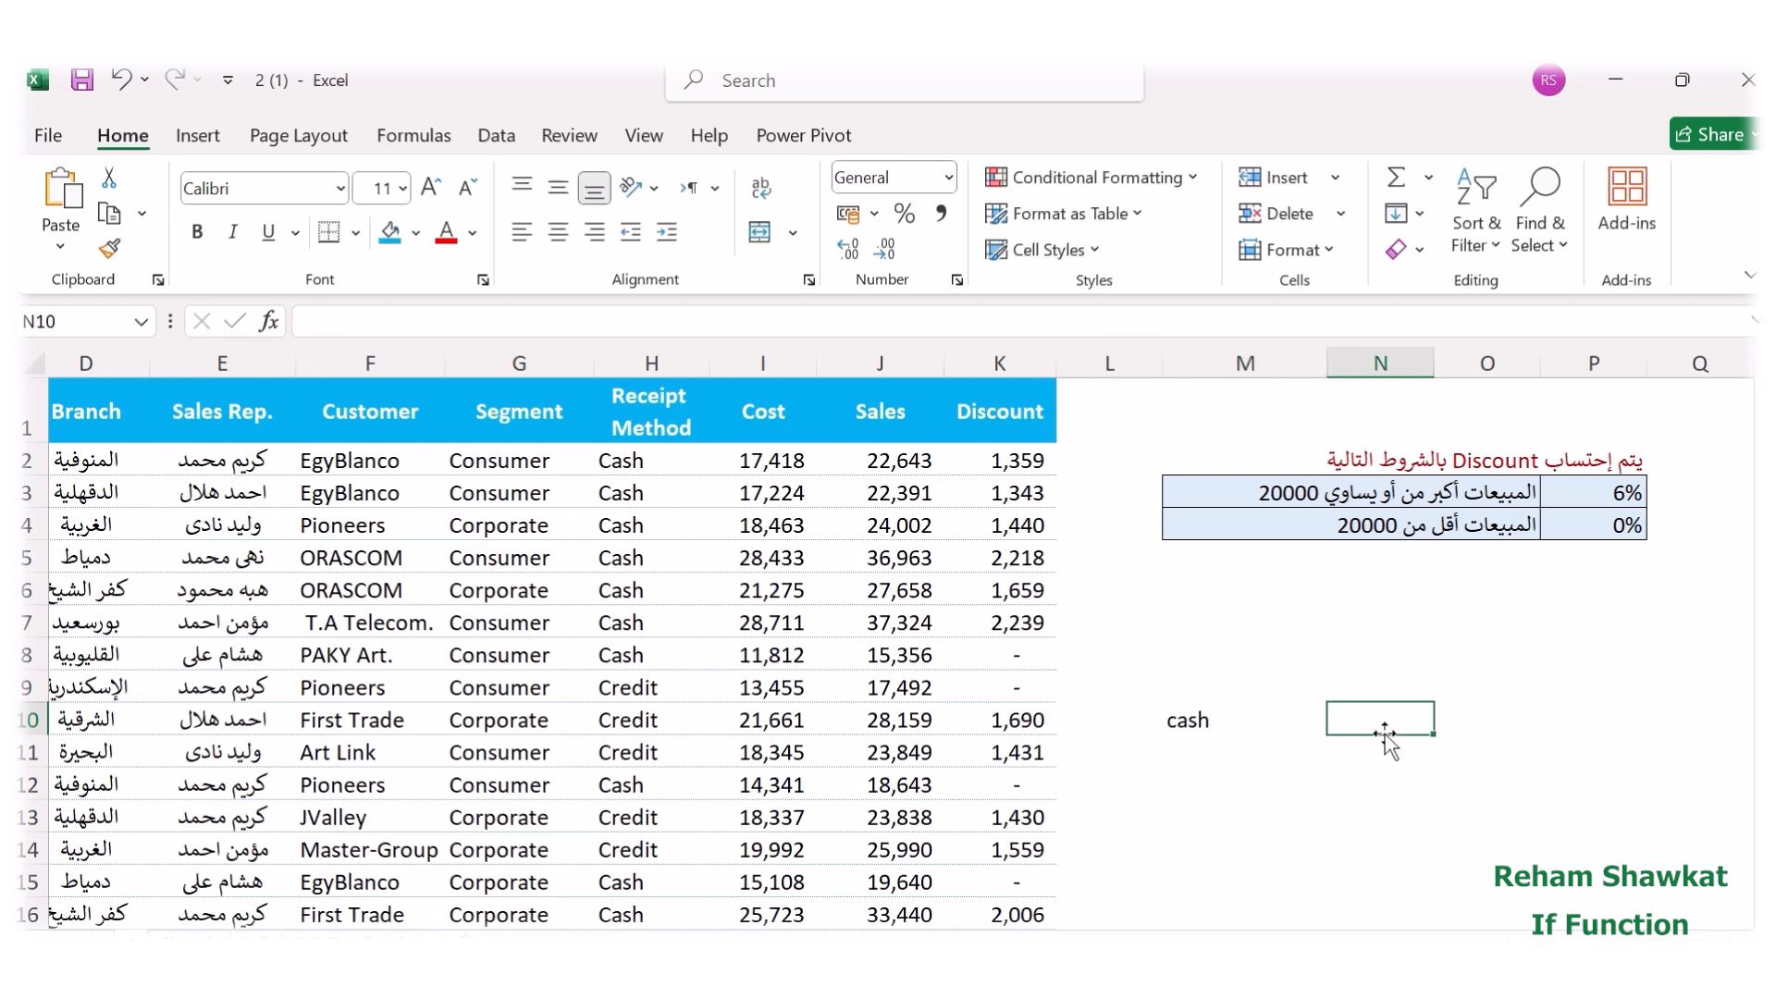
{"action": "type", "text": "5%"}
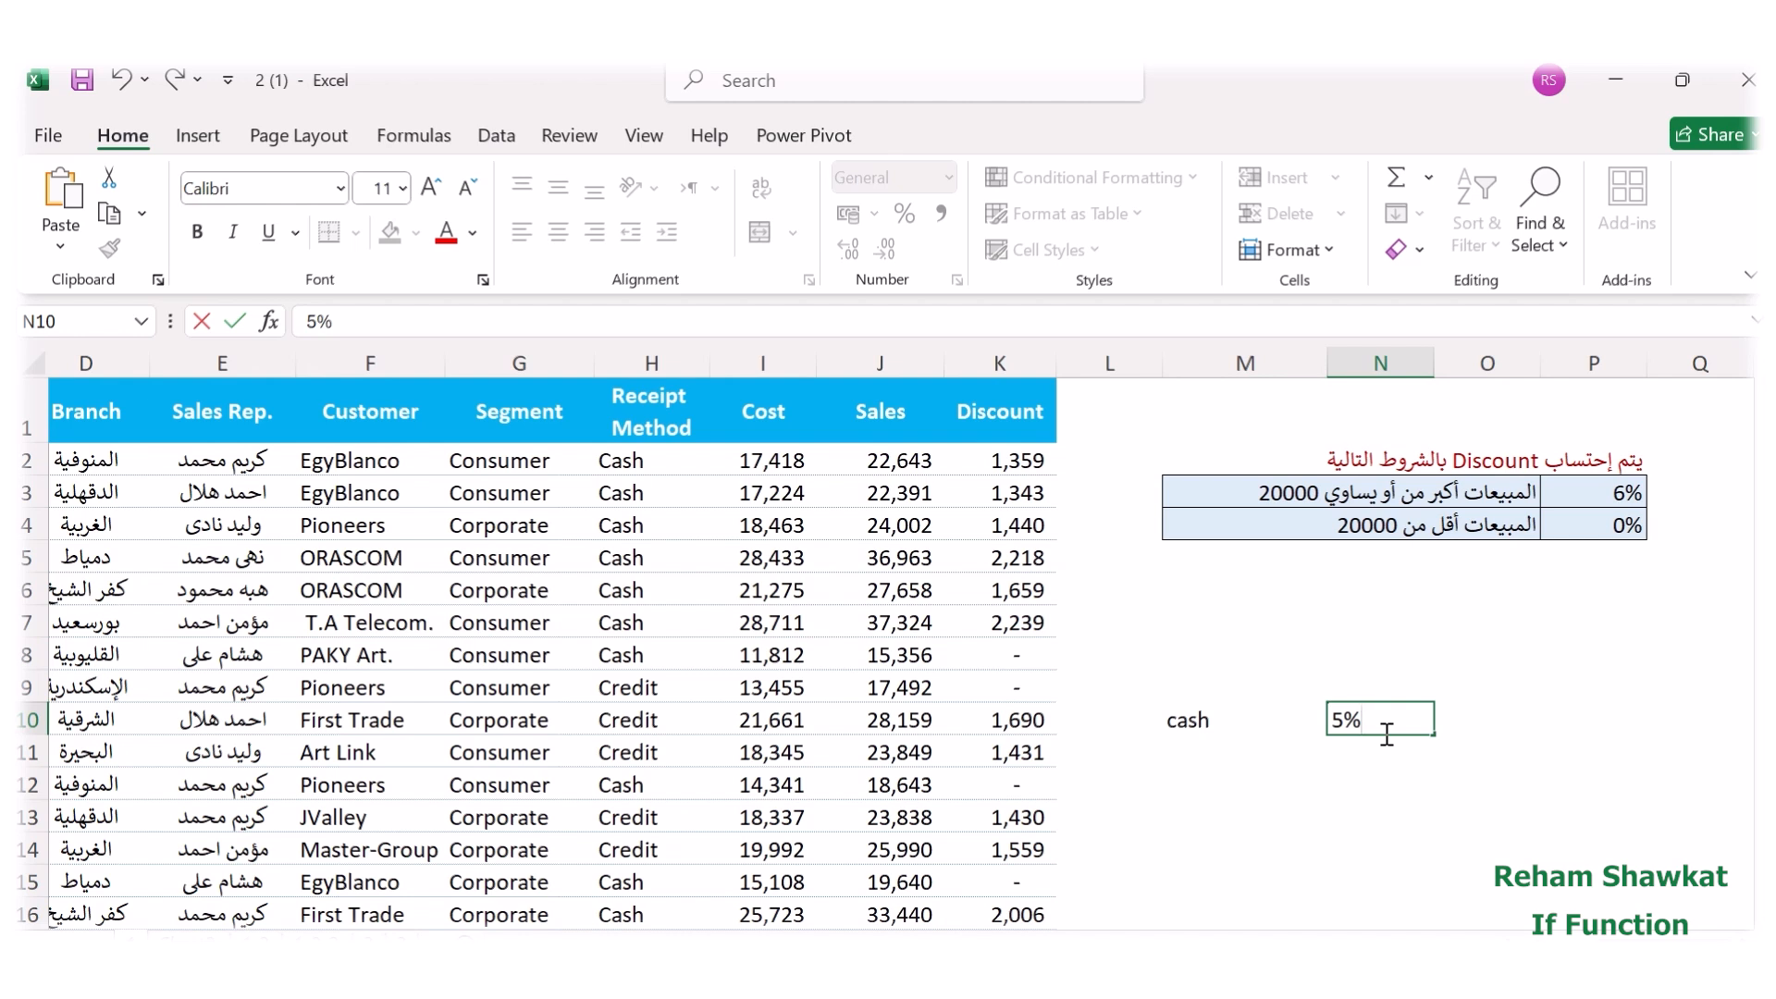
{"action": "key", "text": "Return"}
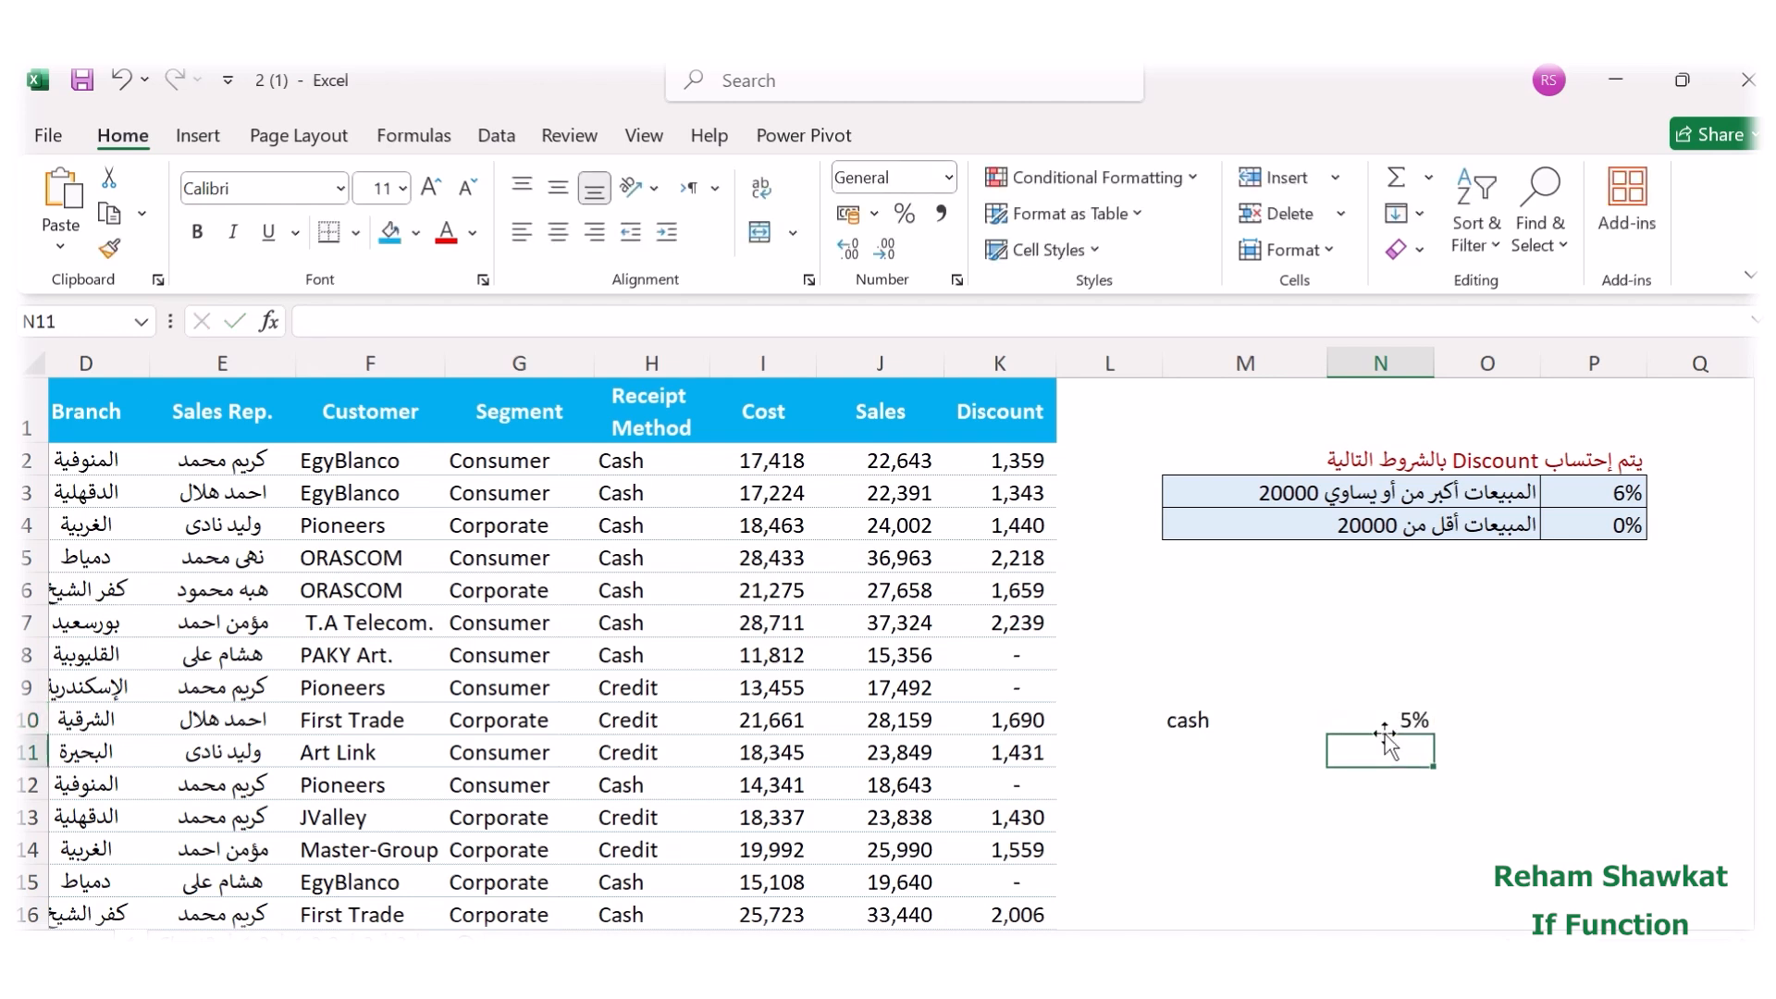
Enter the condition label credit in M11 and its discount rate 1% in N11.
{"action": "key", "text": "Left"}
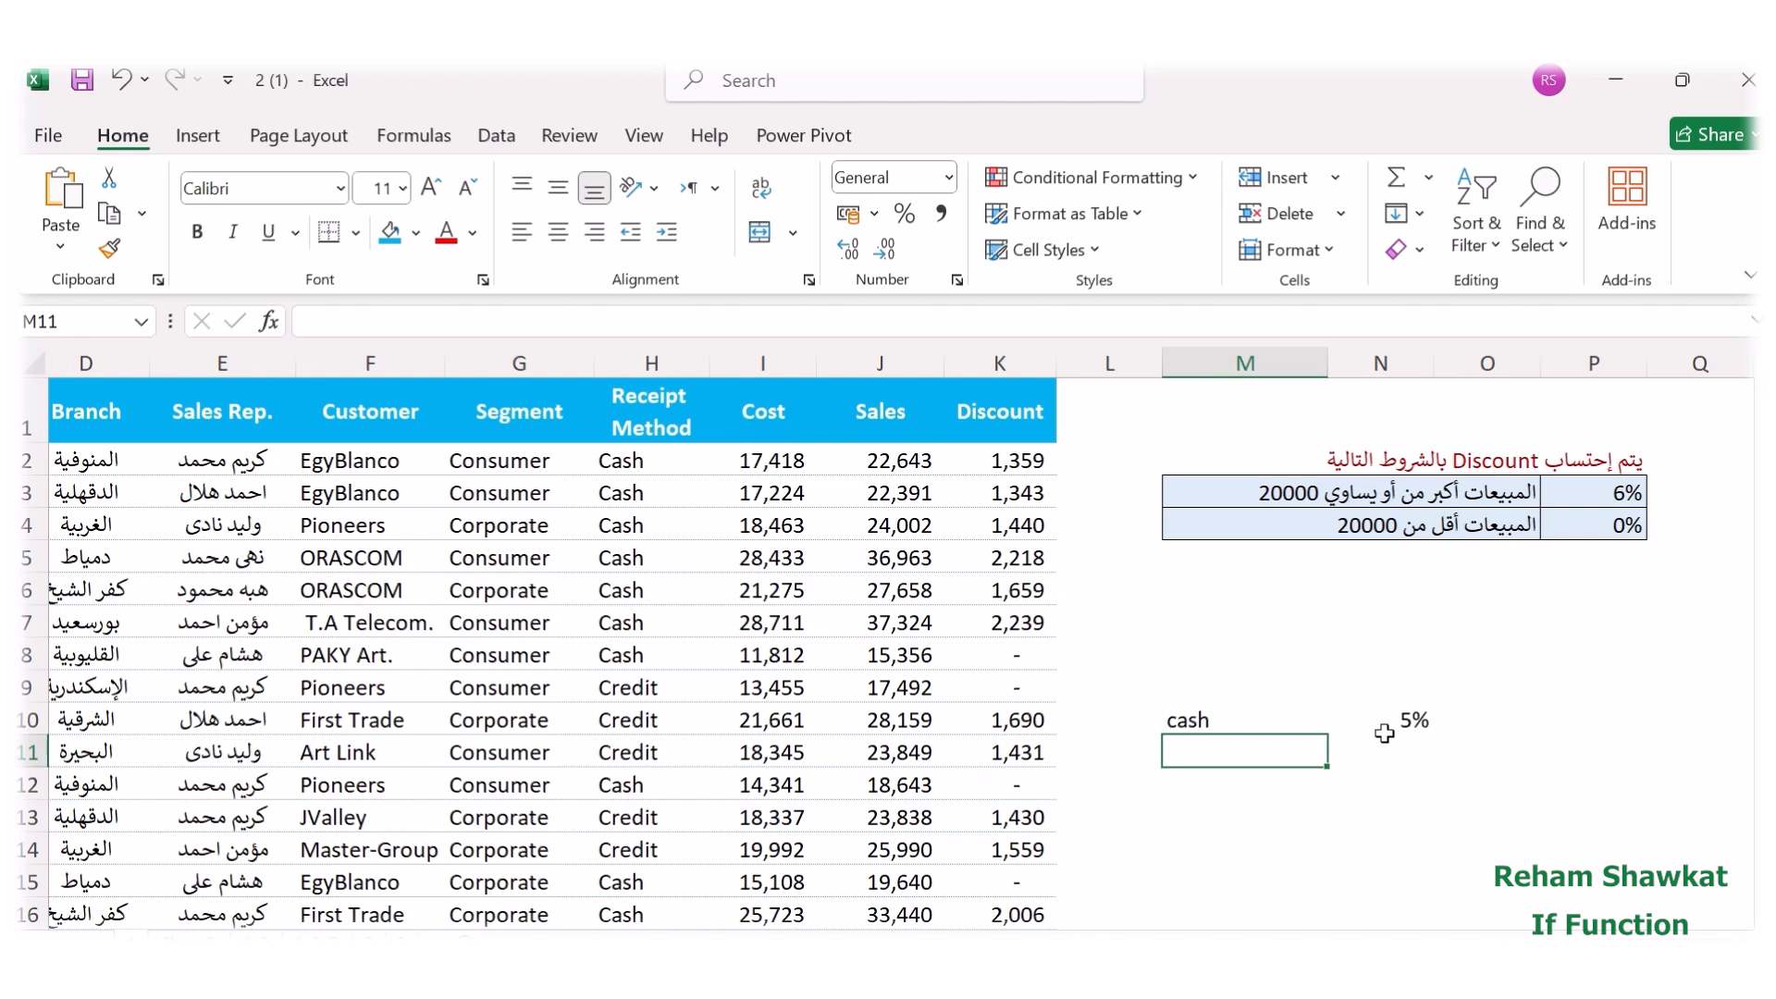
{"action": "type", "text": "c"}
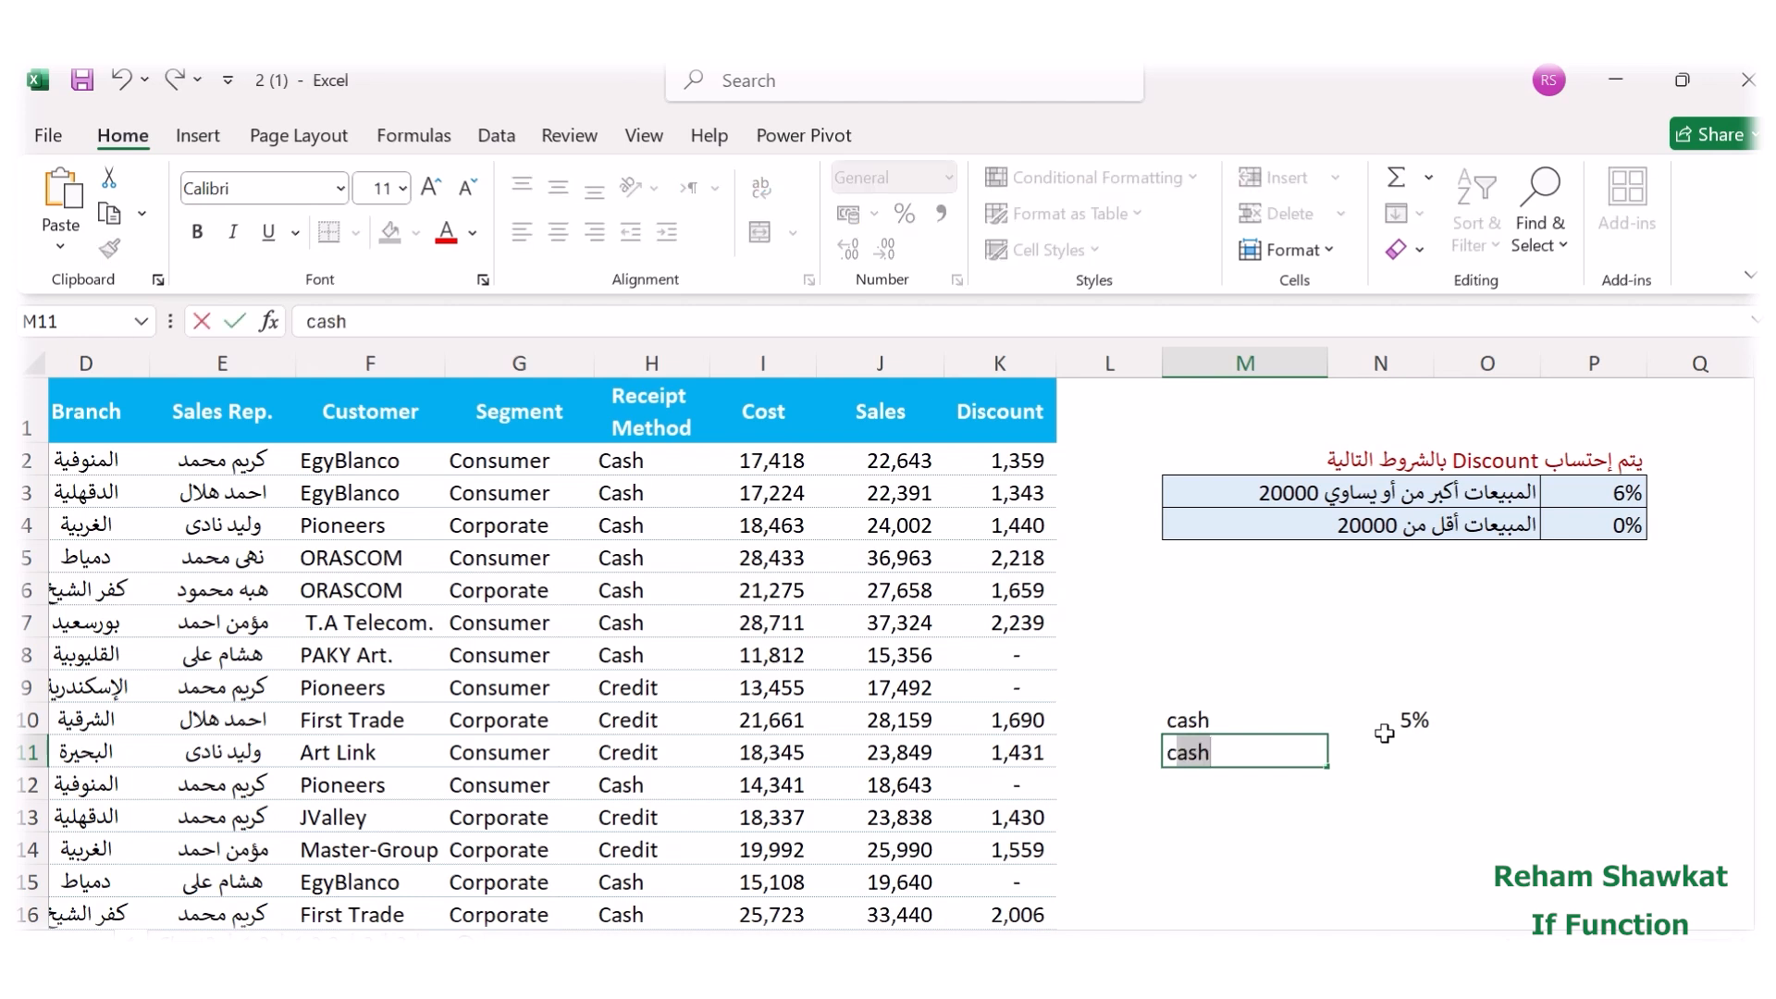
{"action": "type", "text": "redit"}
{"action": "left_click", "coordinate": [1388, 743]}
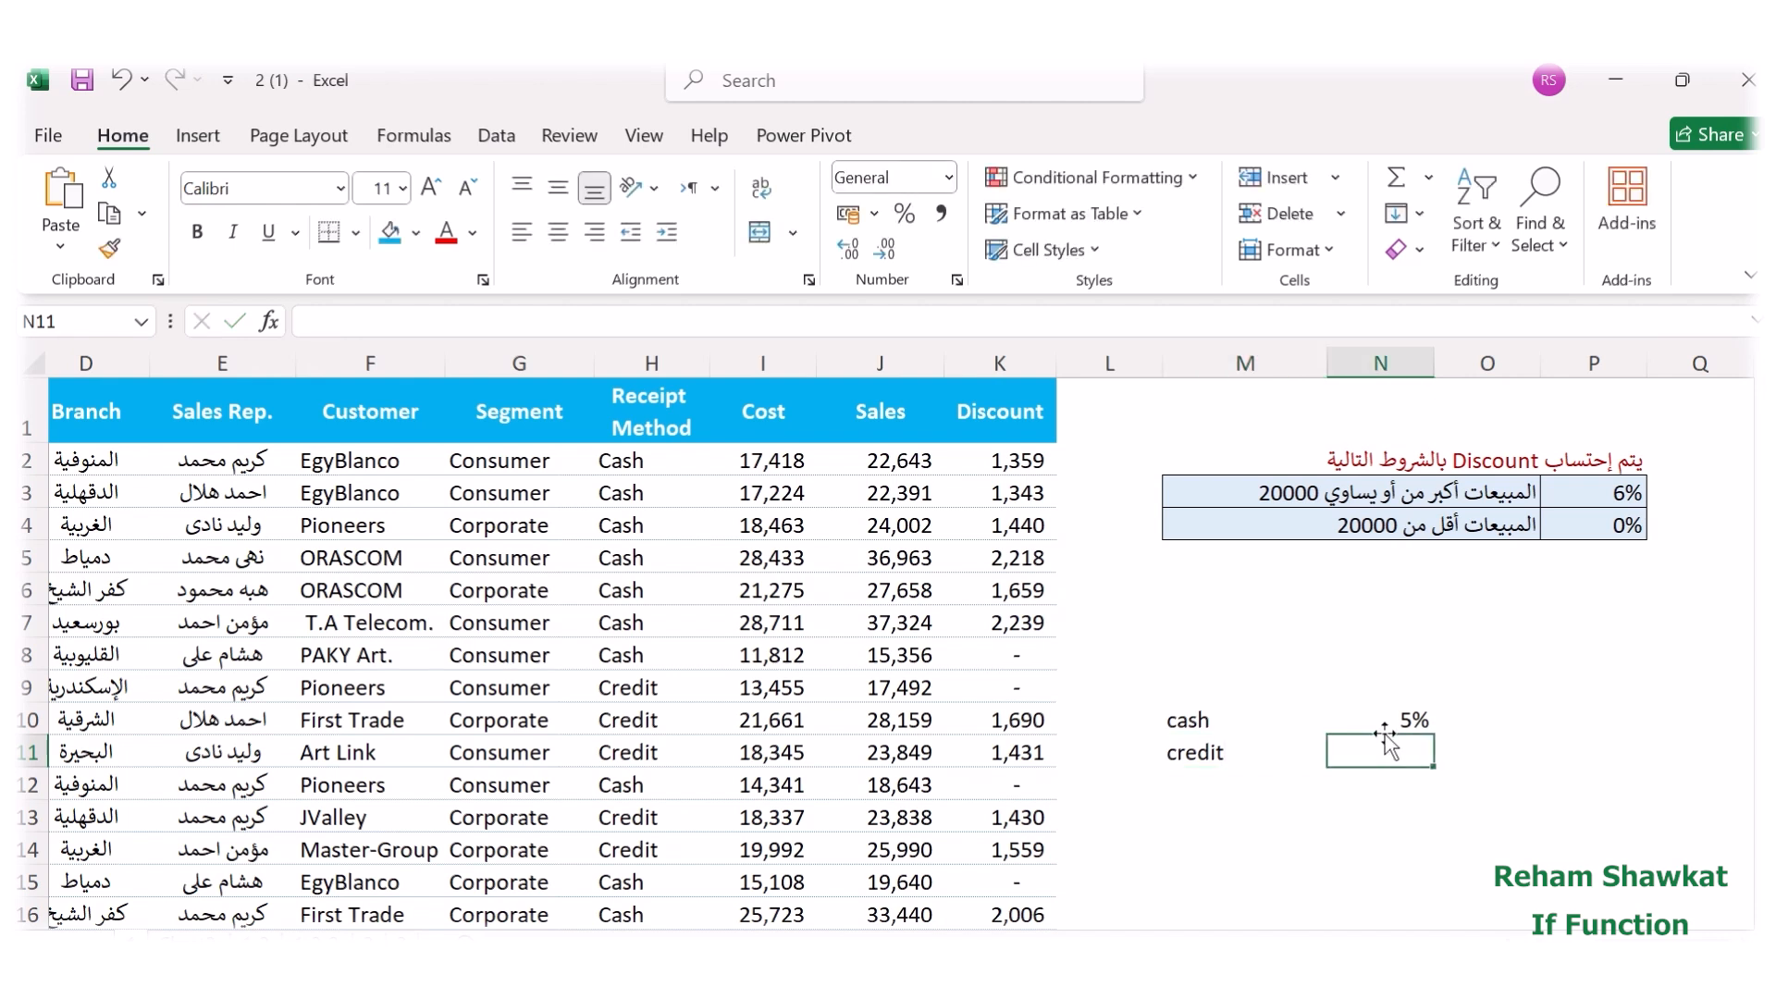
{"action": "type", "text": "1%"}
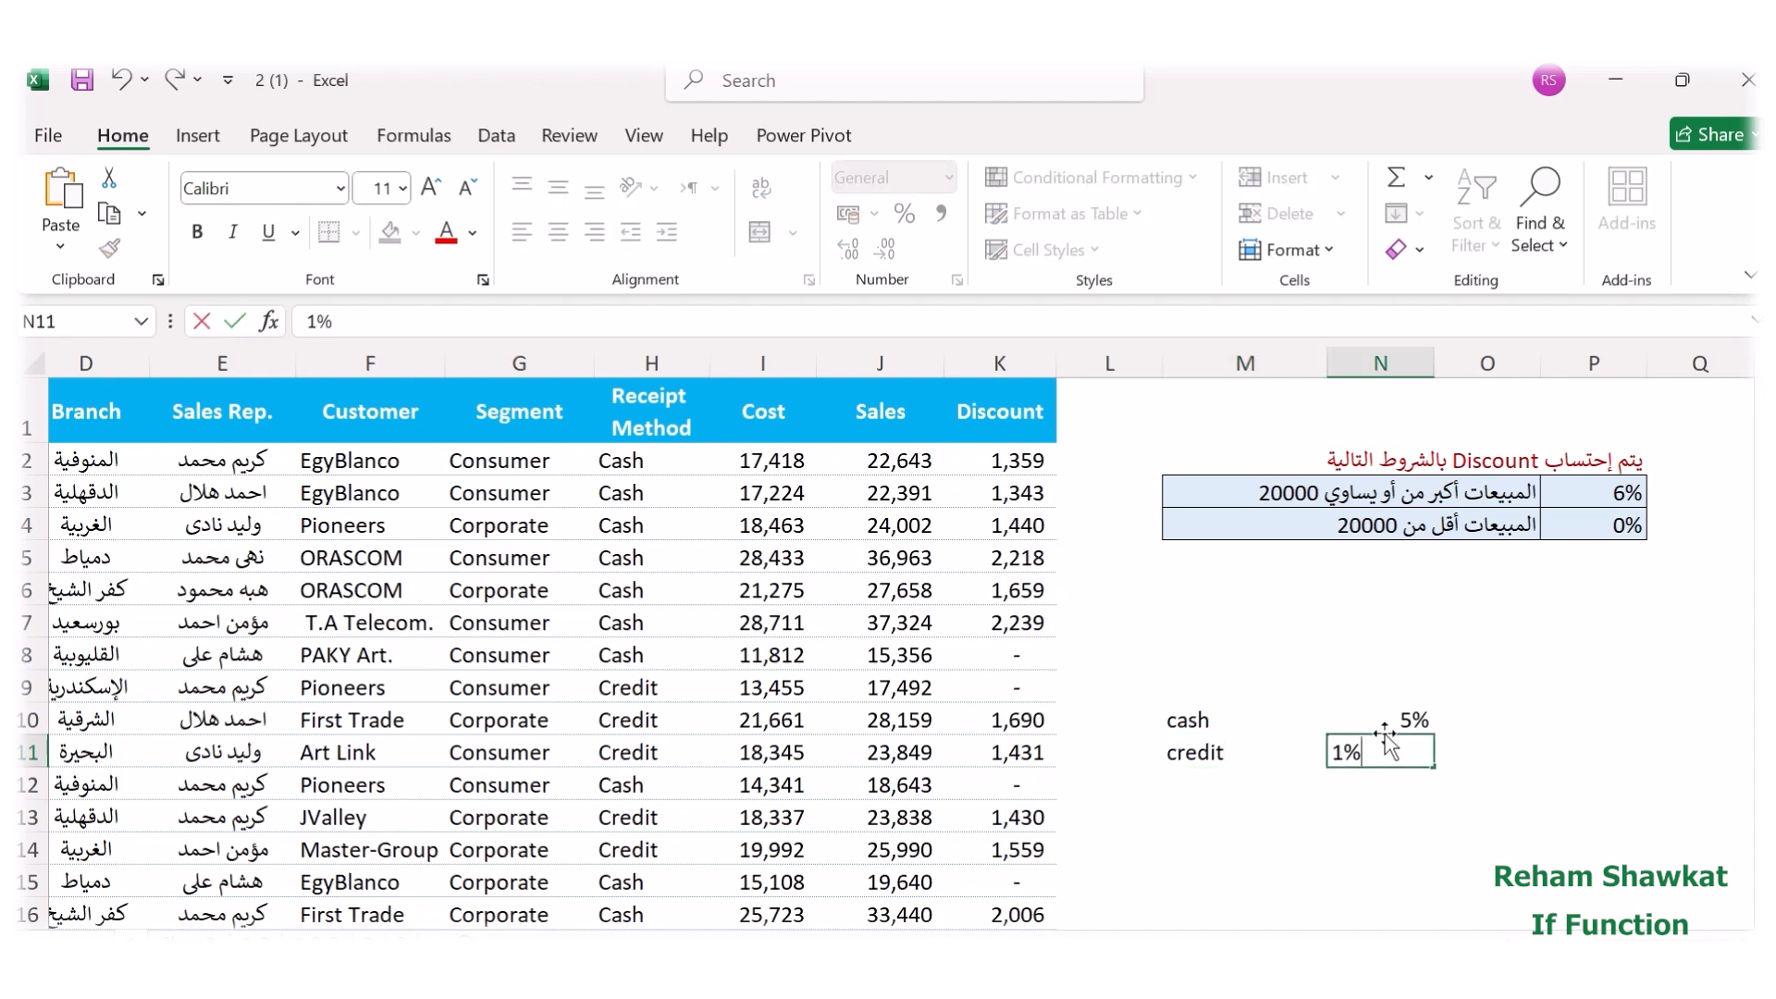
{"action": "left_click", "coordinate": [1210, 754]}
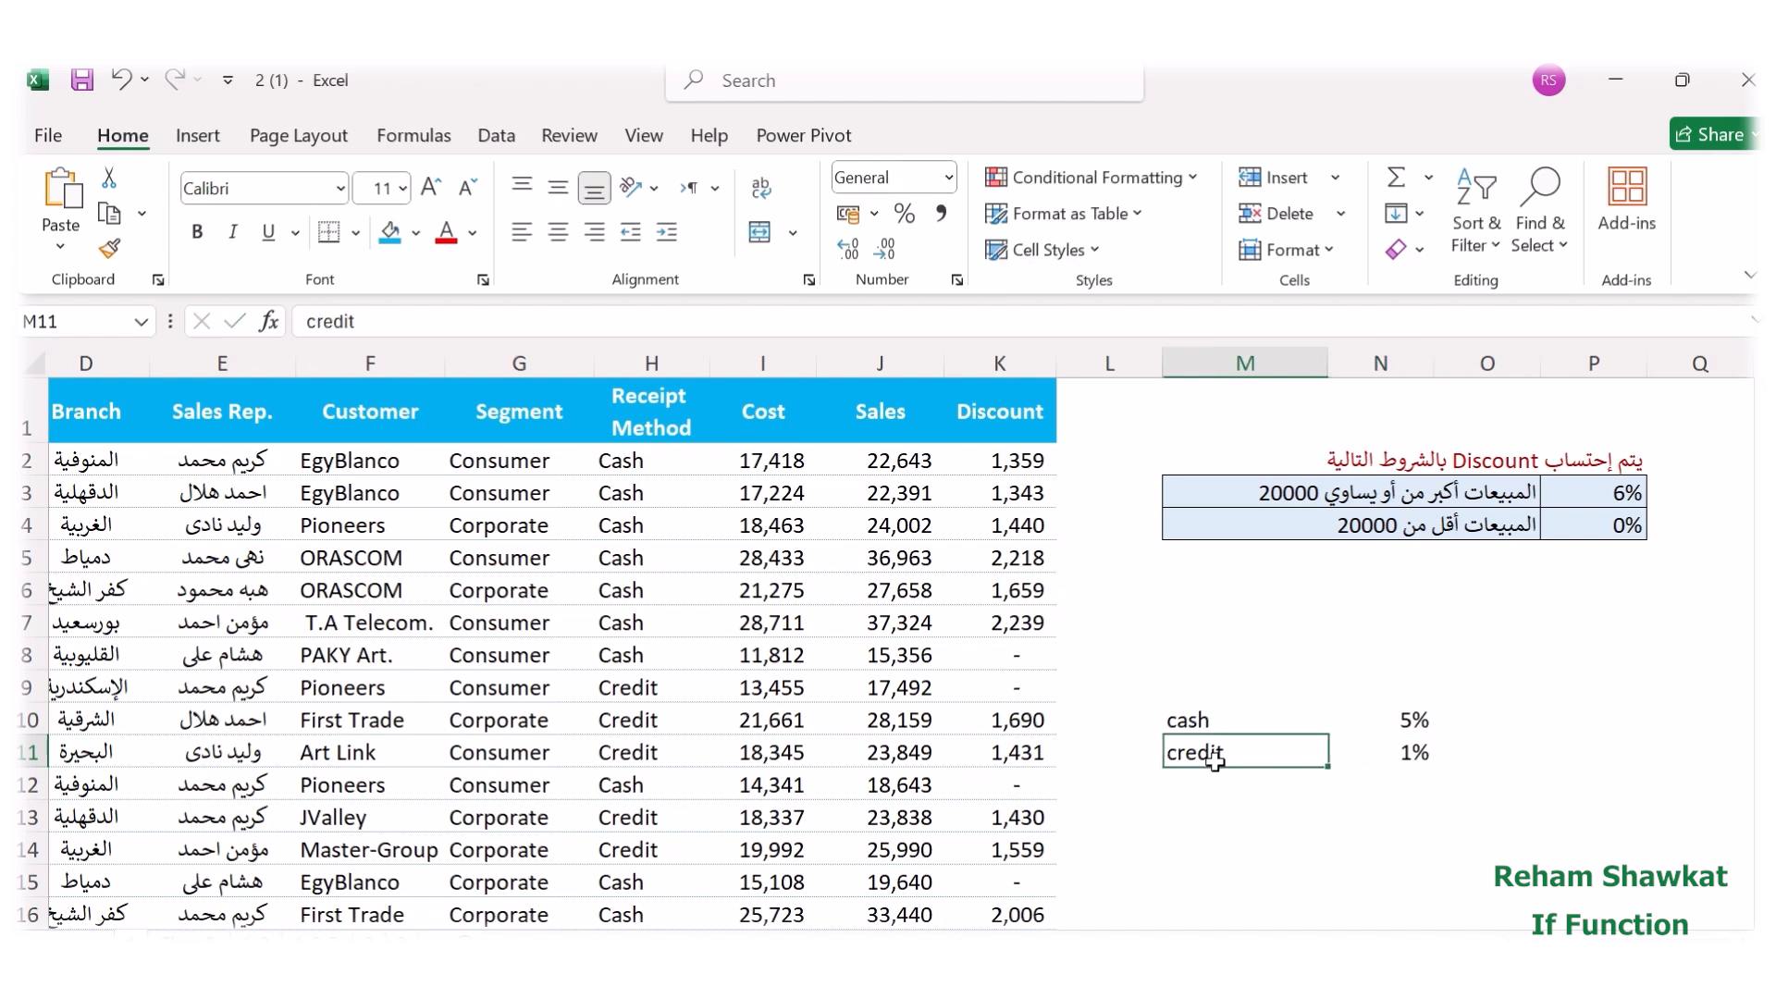
Clear all formulas below the Discount header in column K and widen the column to about twice its width.
{"action": "left_click_drag", "start_coordinate": [1017, 463], "coordinate": [1013, 802]}
{"action": "left_click_drag", "start_coordinate": [1013, 925], "coordinate": [1036, 758]}
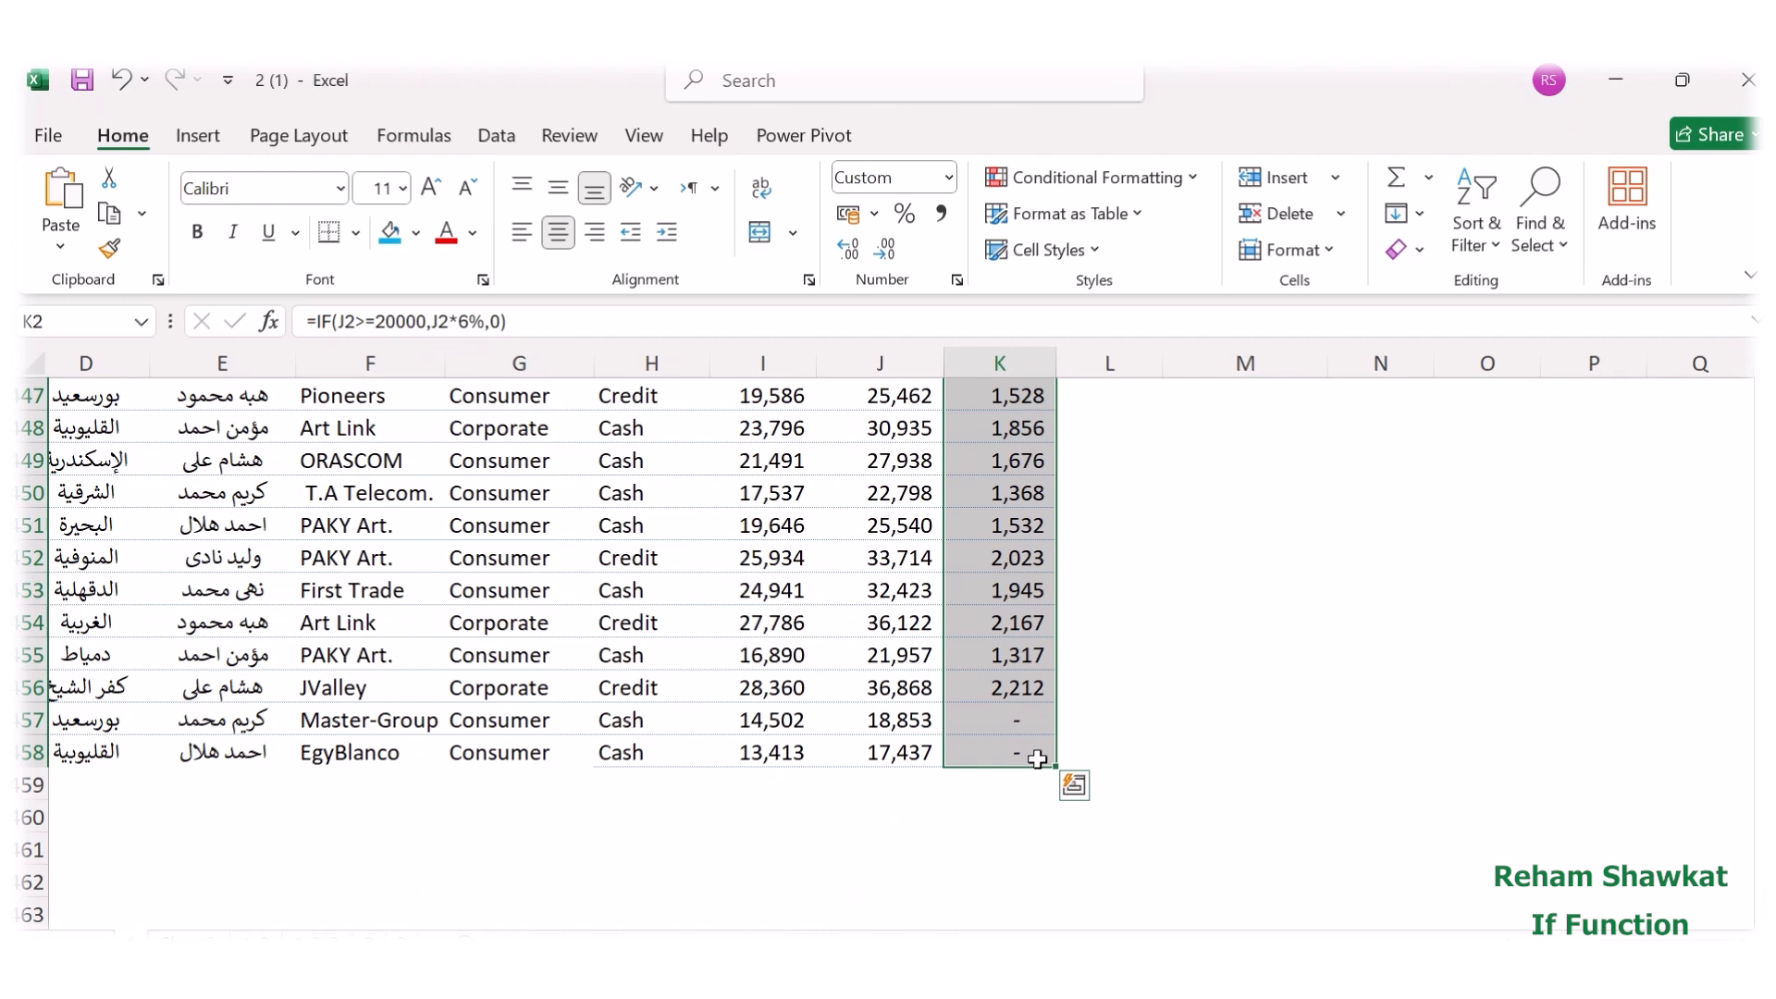
{"action": "key", "text": "Delete"}
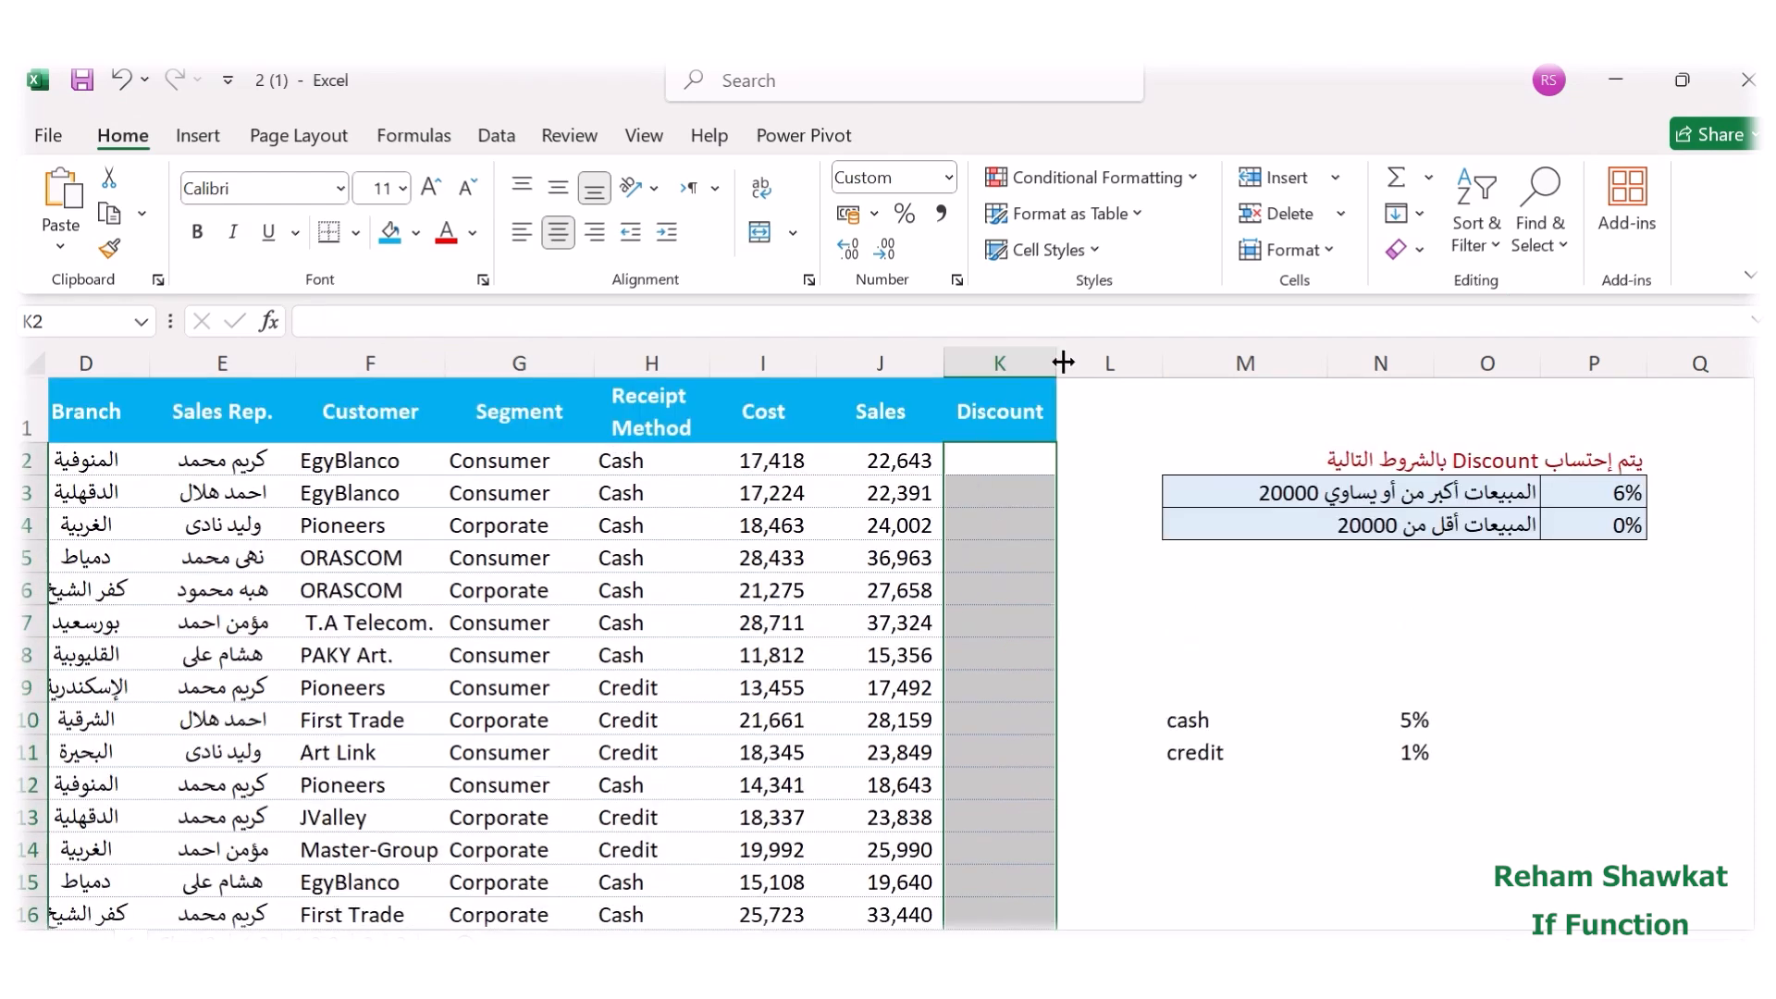
{"action": "left_click_drag", "start_coordinate": [1056, 353], "coordinate": [1194, 362]}
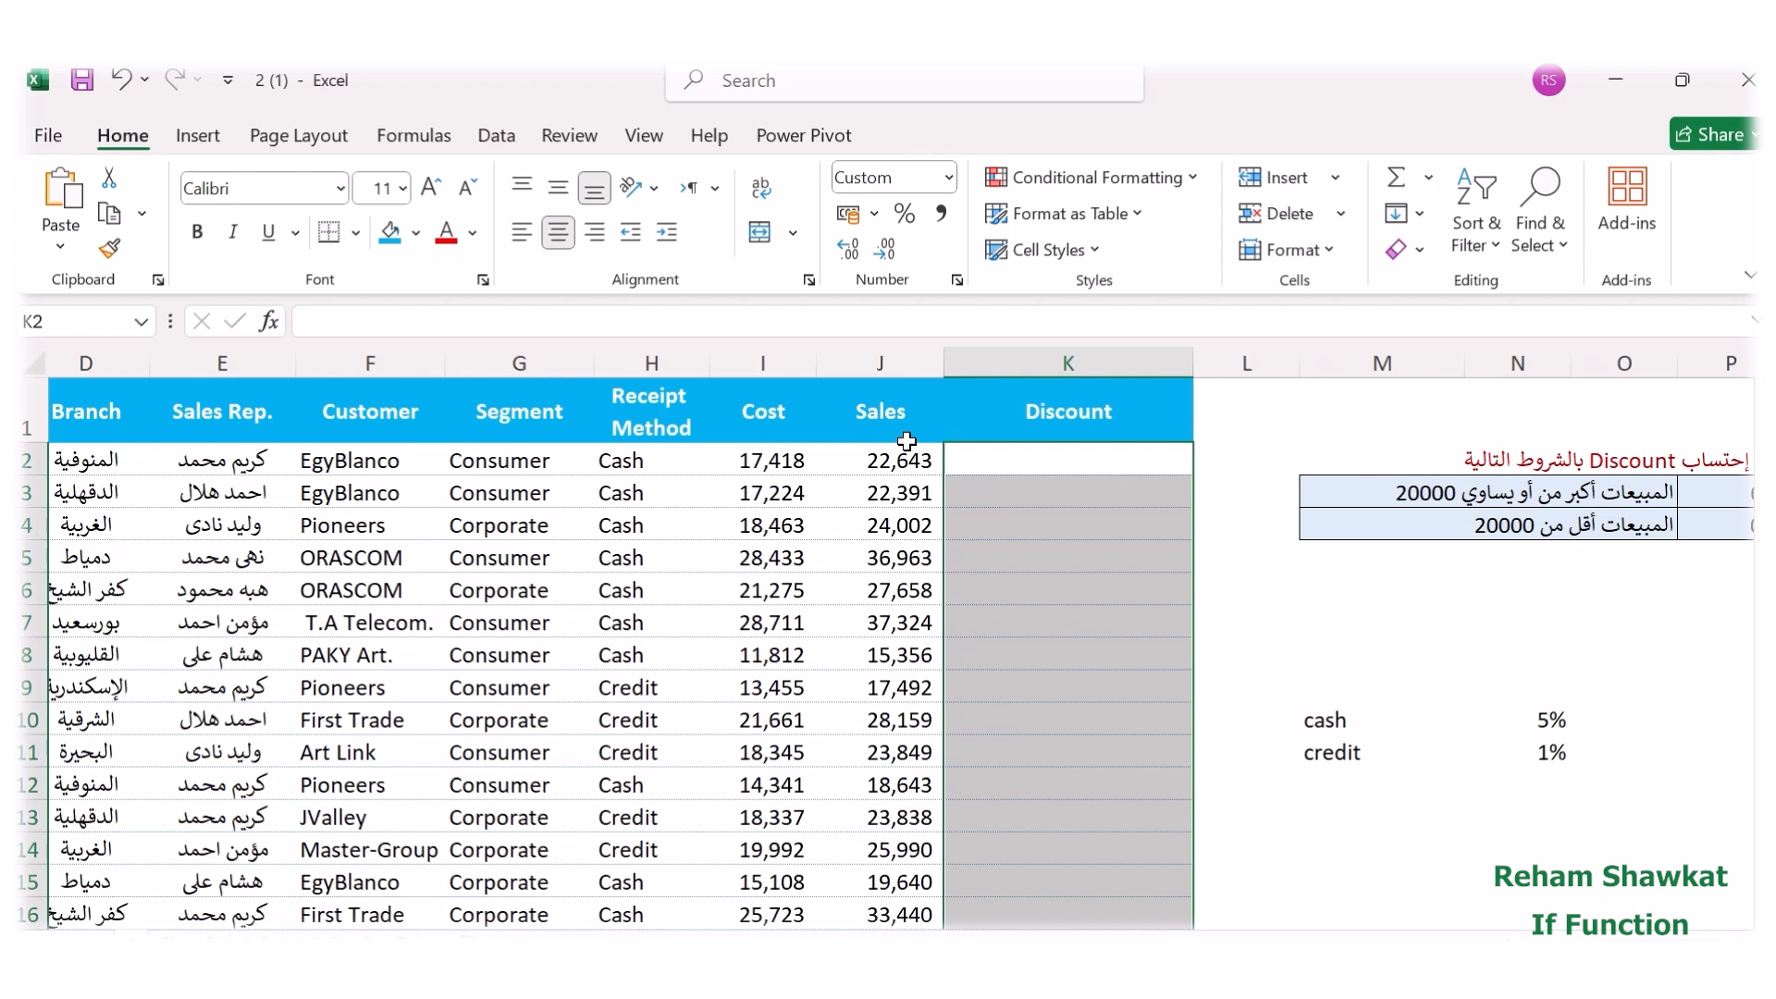
Start a new IF function in K2 and begin its logical test with H2=.
{"action": "type", "text": "="}
{"action": "left_click", "coordinate": [269, 322]}
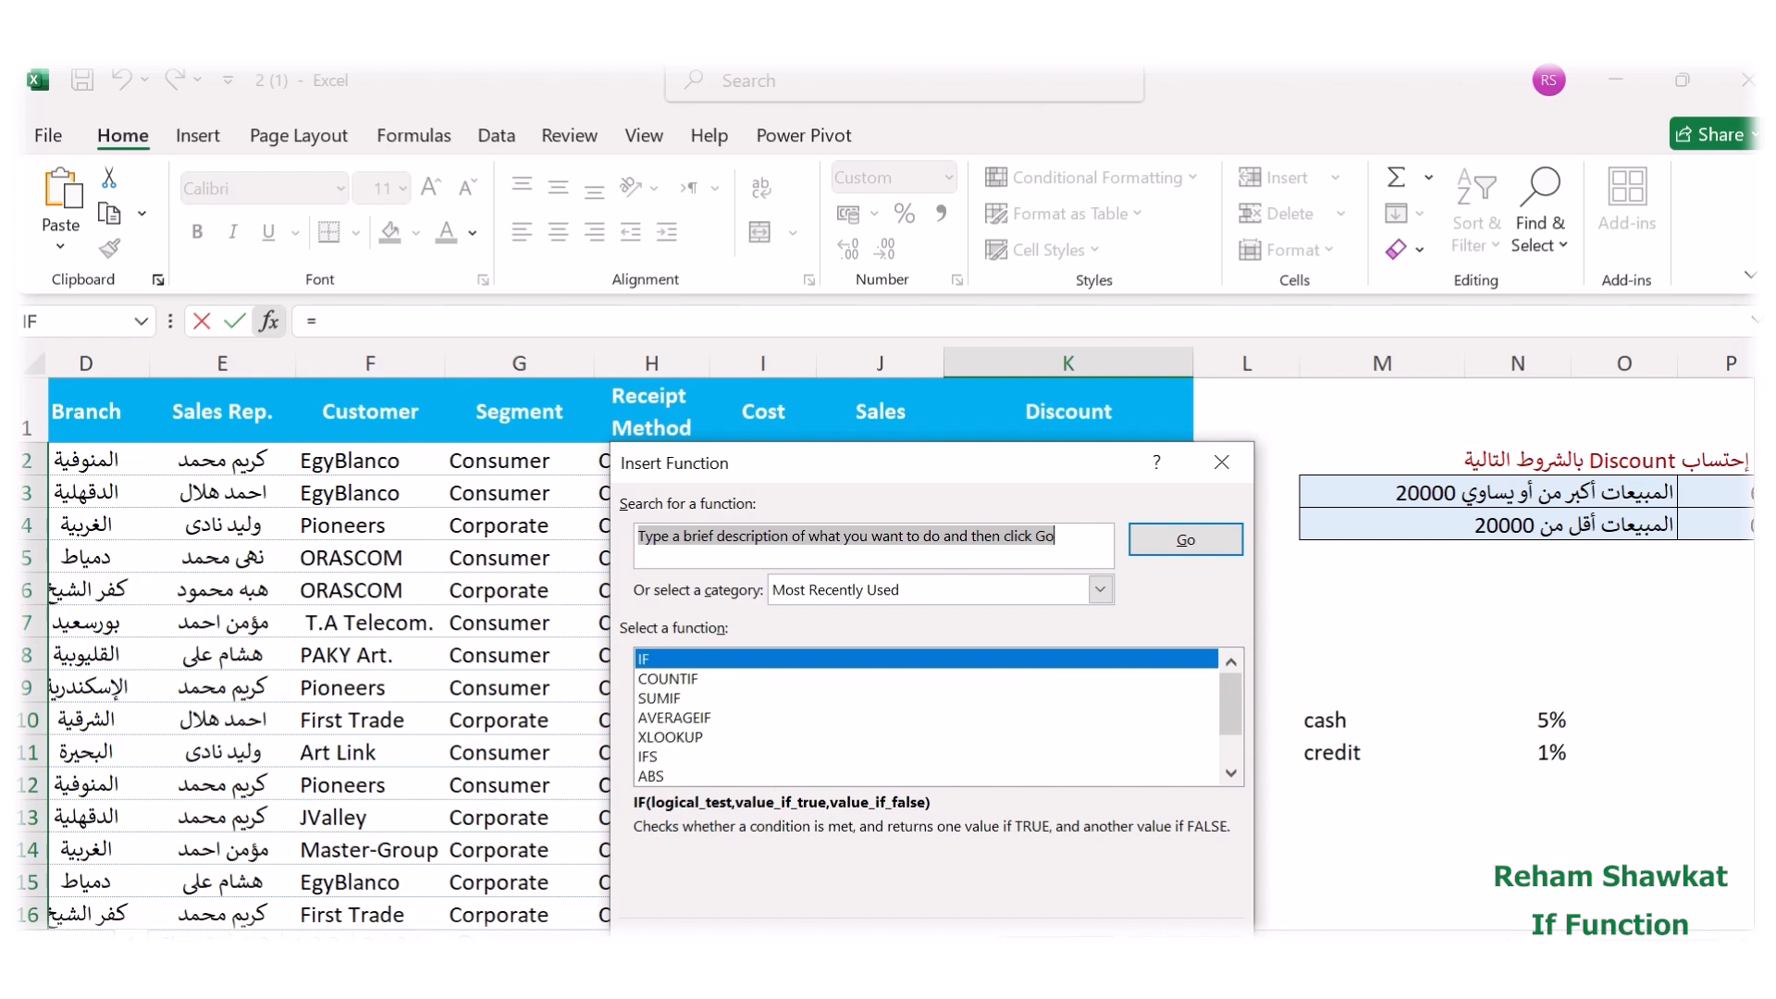
{"action": "key", "text": "Return"}
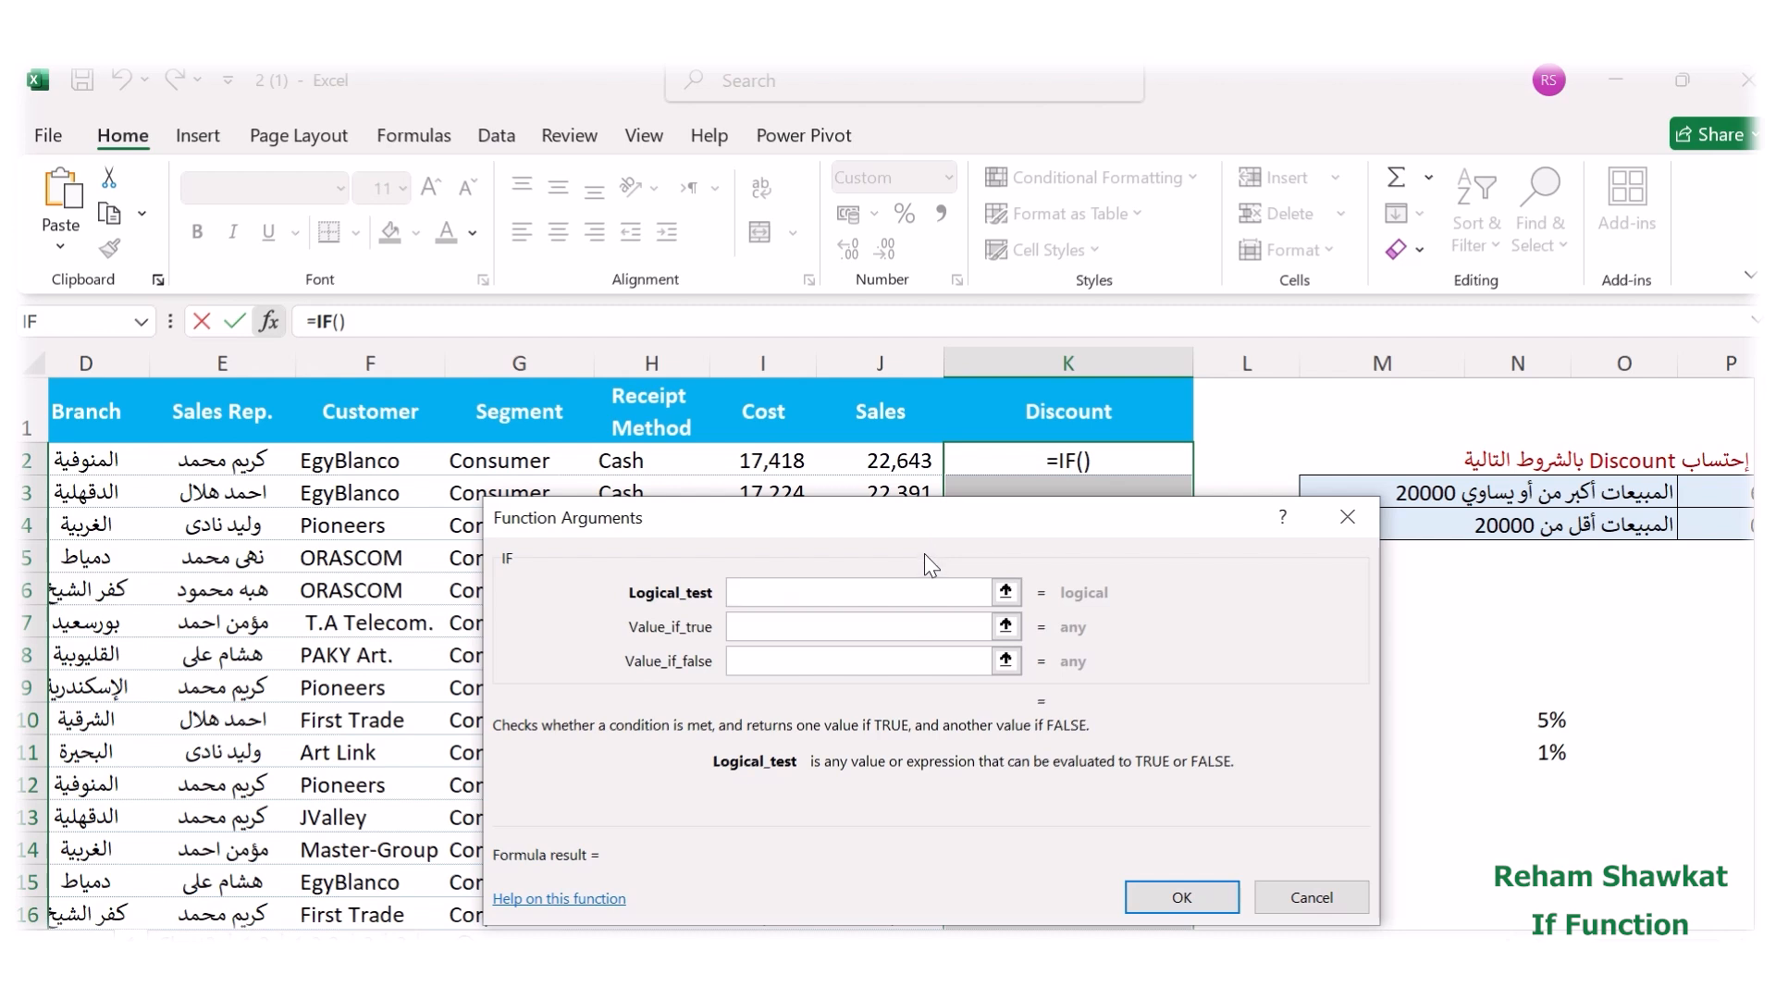
{"action": "left_click", "coordinate": [619, 465]}
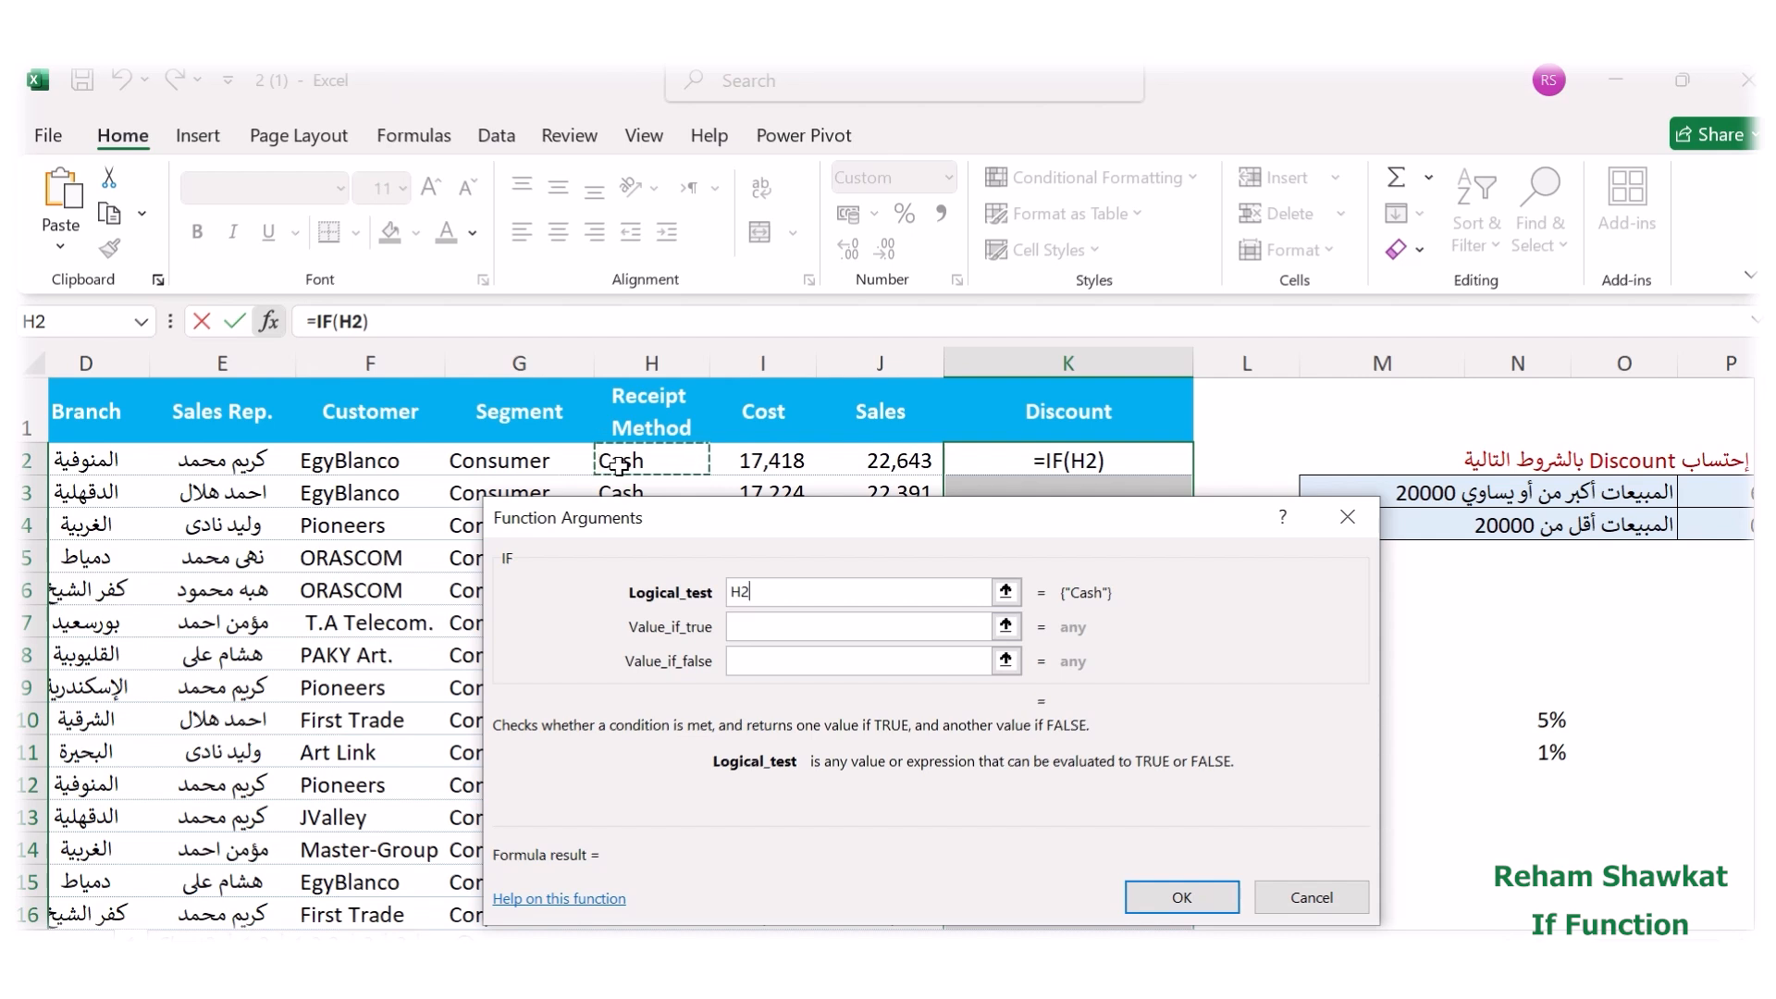
{"action": "type", "text": "="}
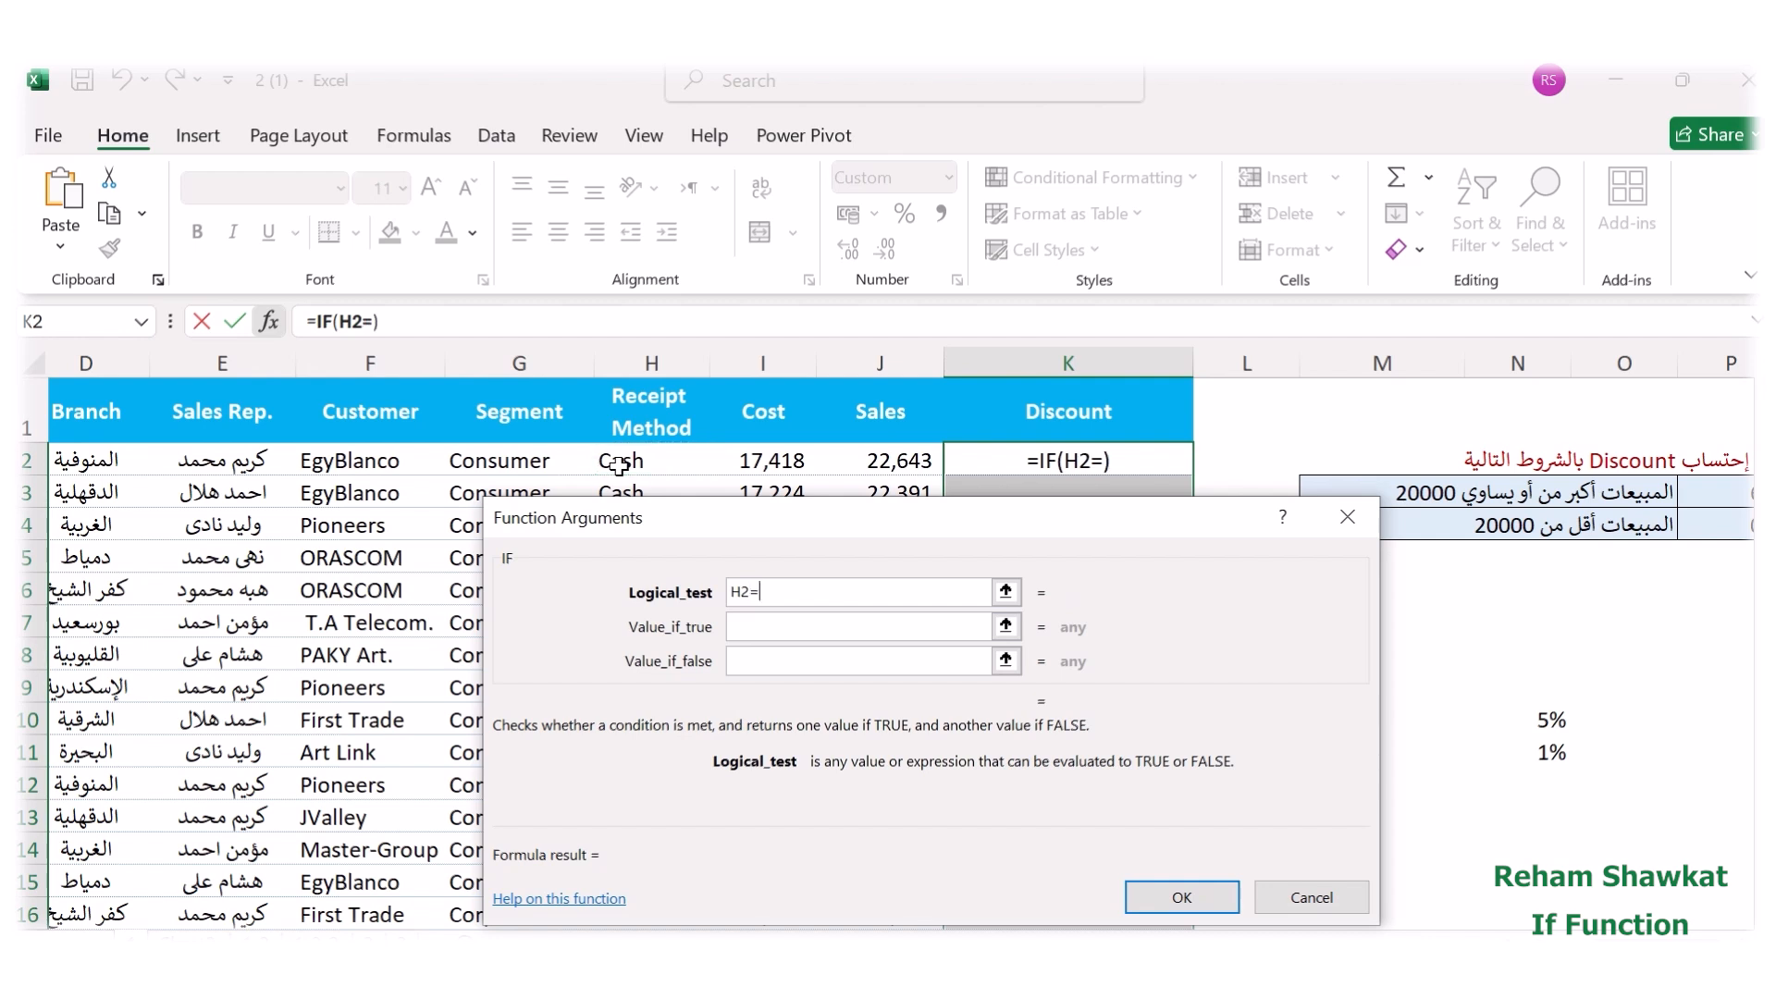
{"action": "type", "text": "cash"}
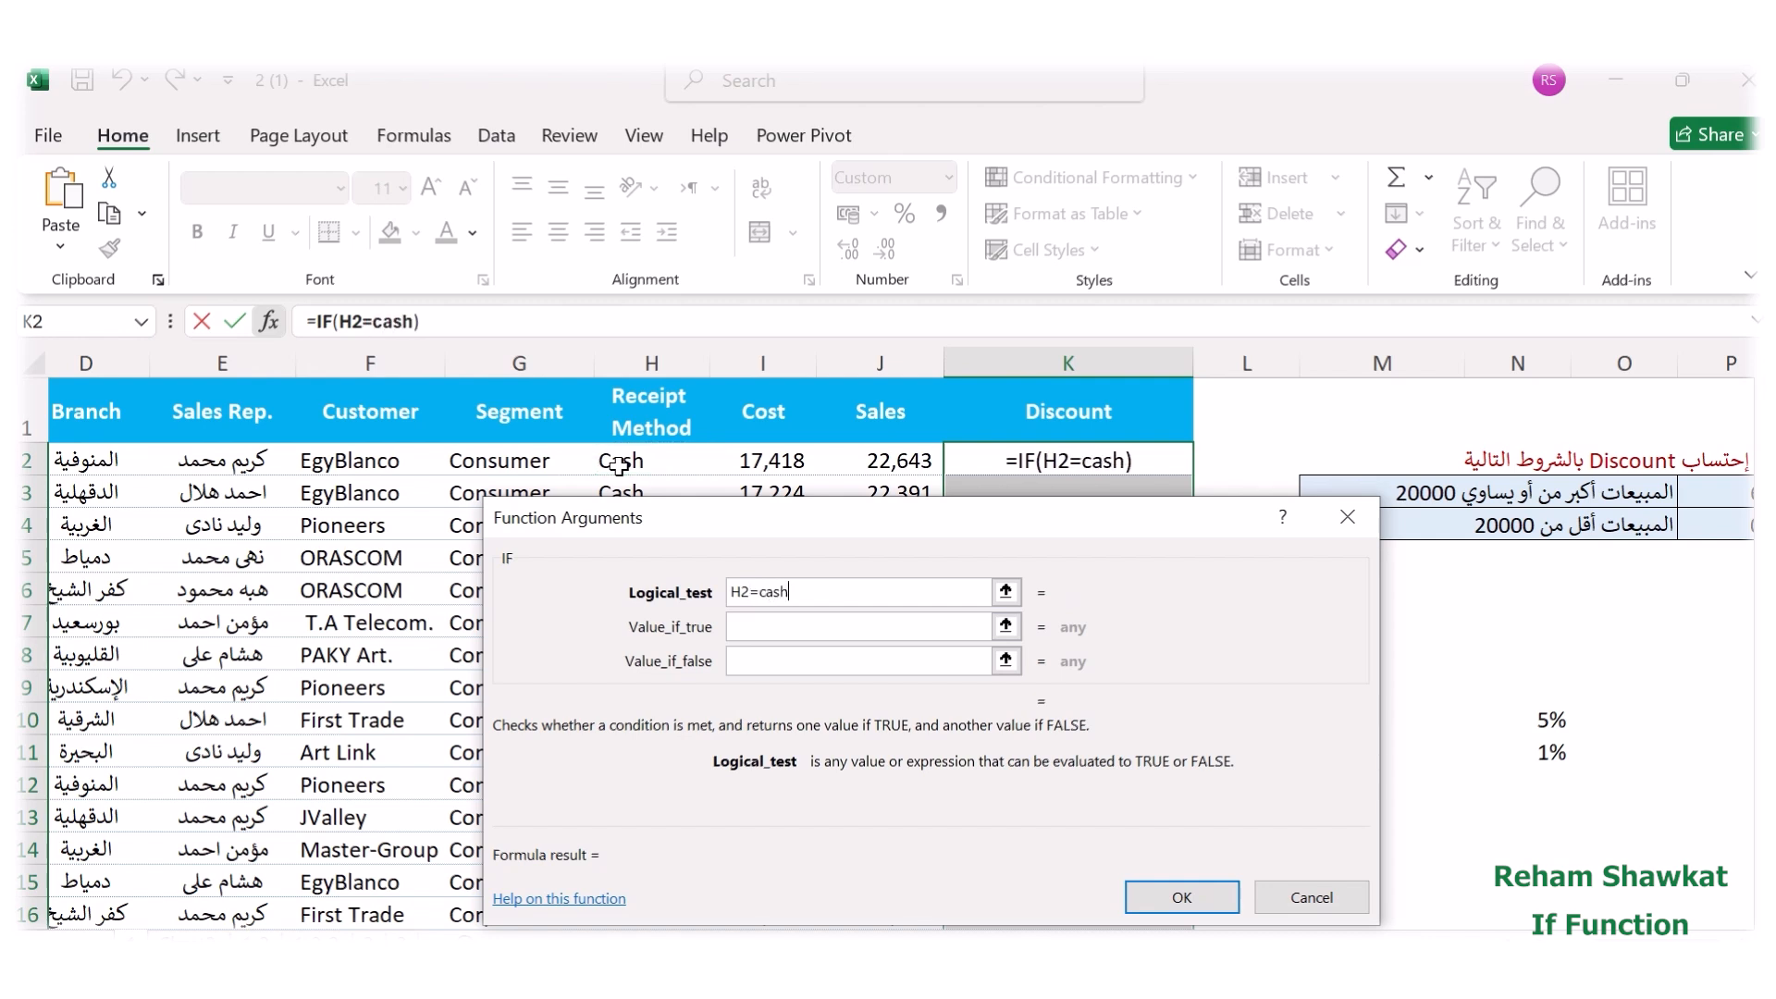
Try the word cash without quotation marks as the comparison value in the logical test, and remove it again.
{"action": "left_click", "coordinate": [749, 624]}
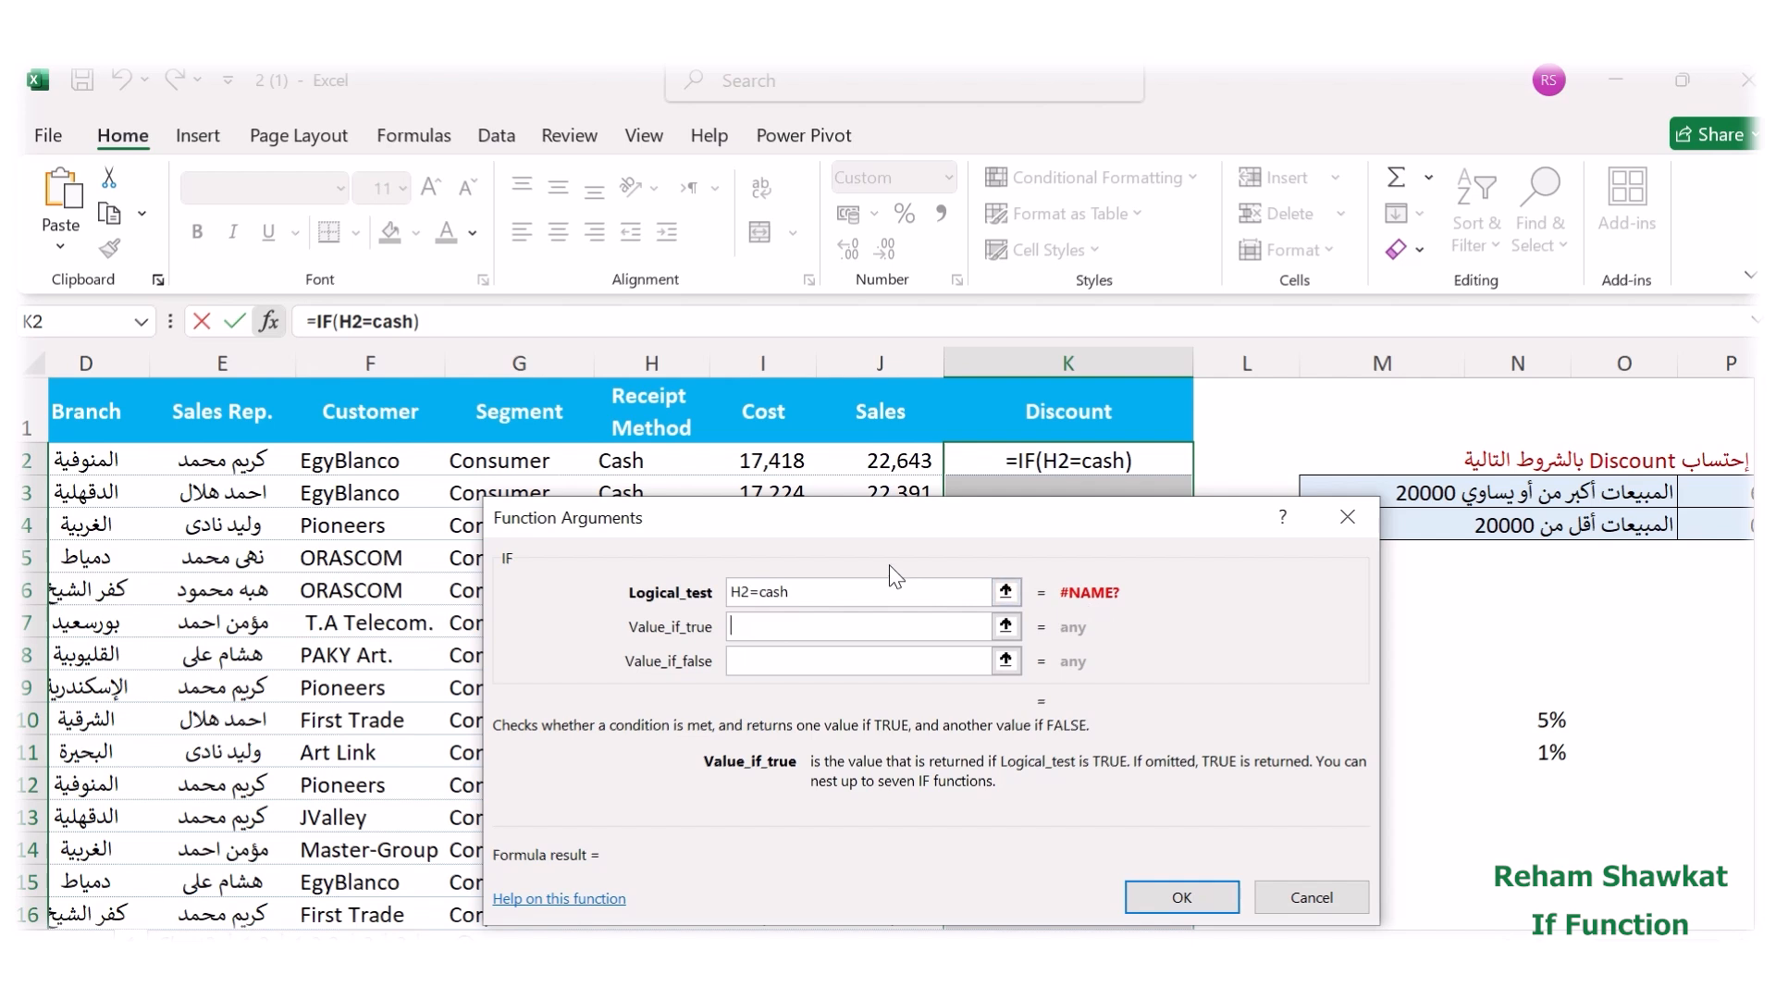
{"action": "left_click", "coordinate": [820, 593]}
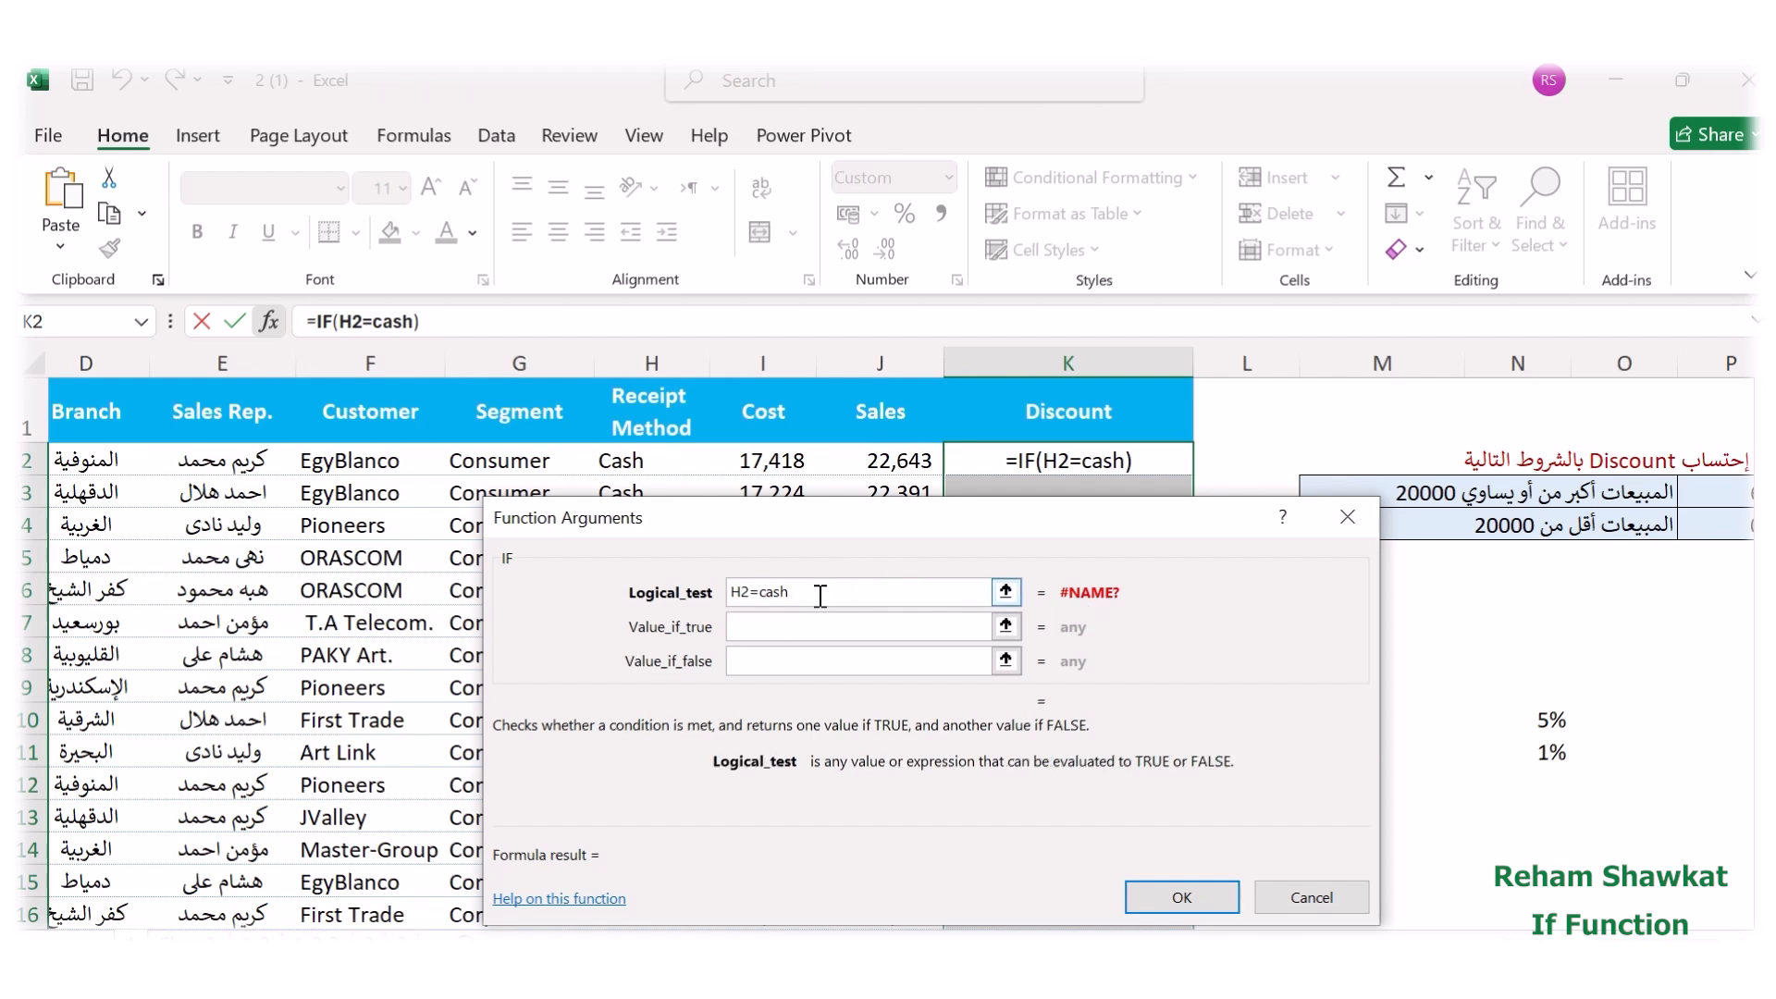
{"action": "key", "text": "BackSpace"}
{"action": "key", "text": "BackSpace"}
{"action": "key", "text": "BackSpace"}
{"action": "key", "text": "BackSpace"}
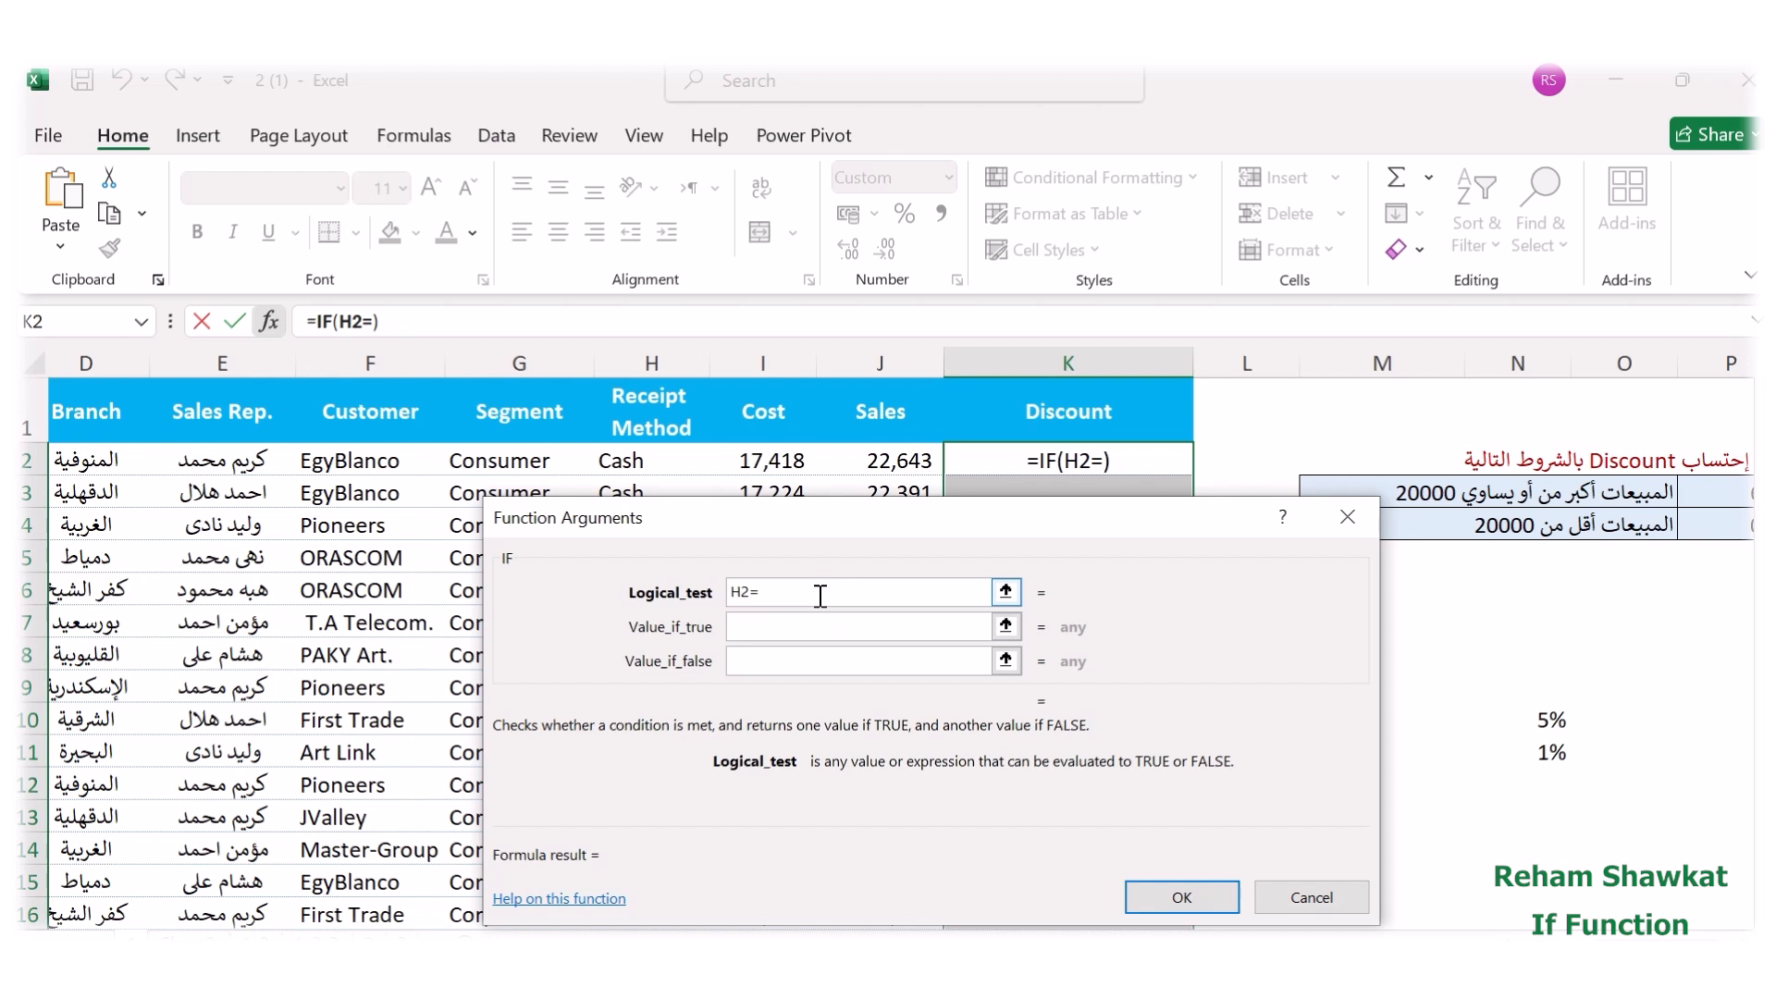
Try to accept the incomplete formula =IF(H2=) in K2, and discard it entirely from the cell.
{"action": "key", "text": "Return"}
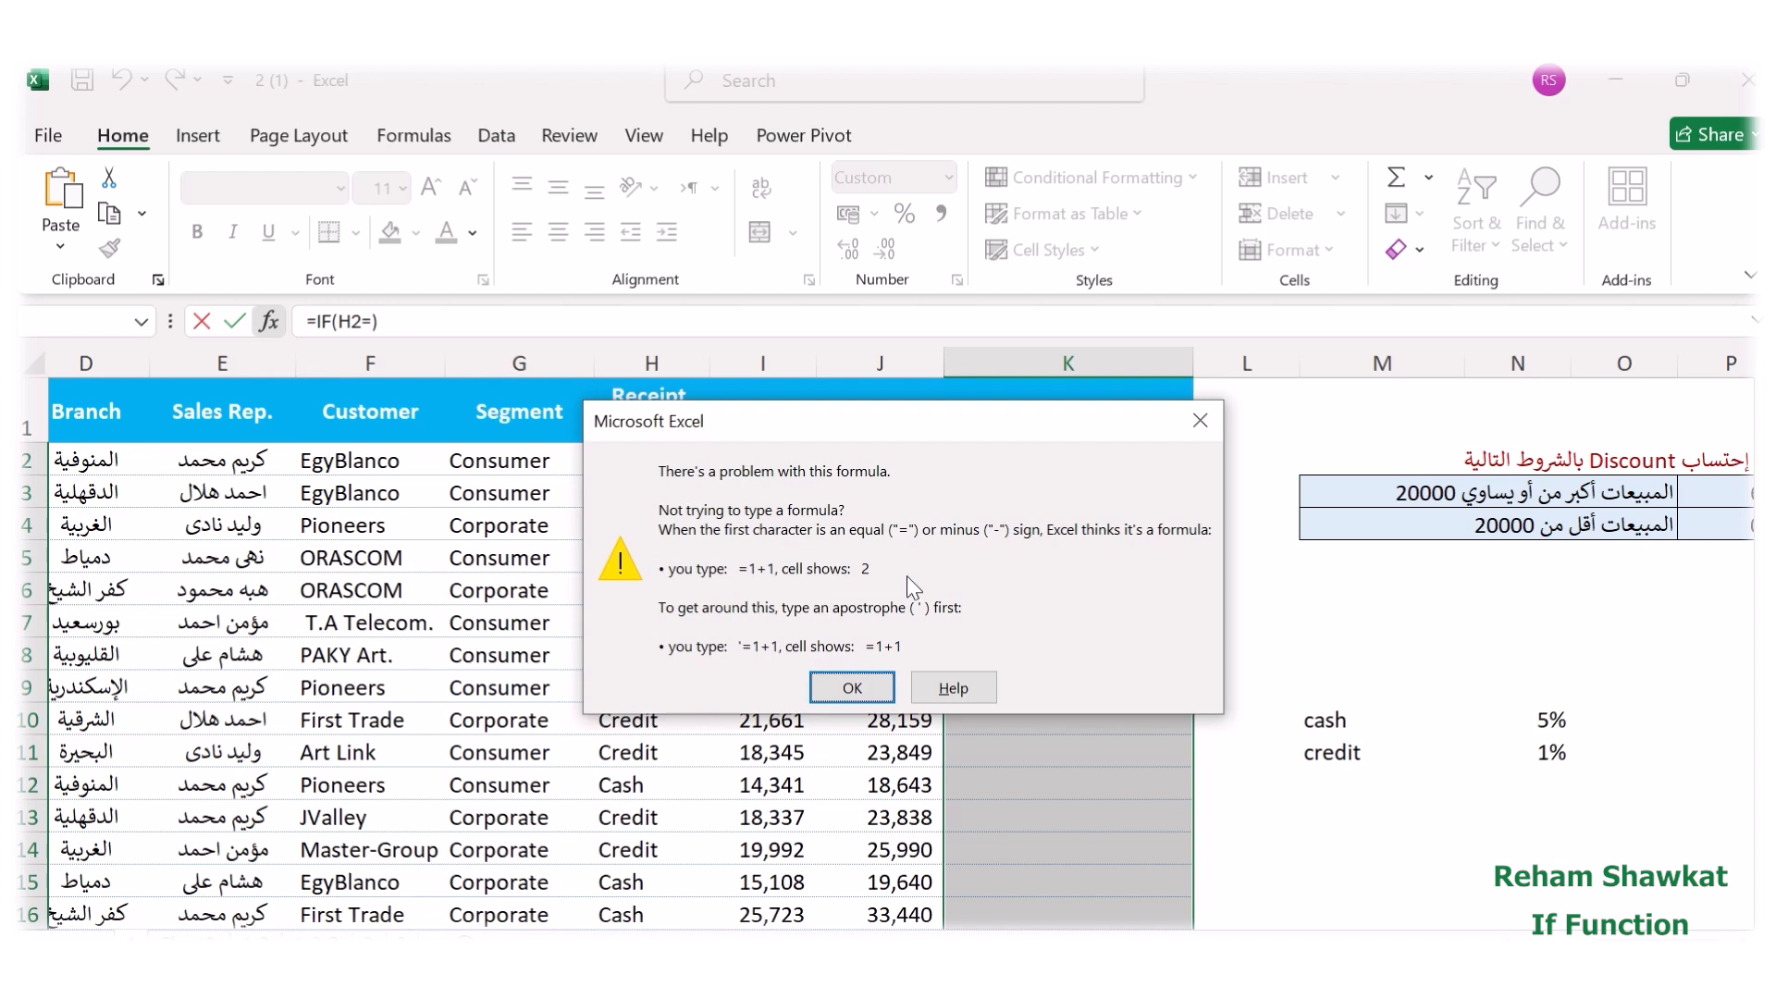
{"action": "left_click", "coordinate": [1199, 419]}
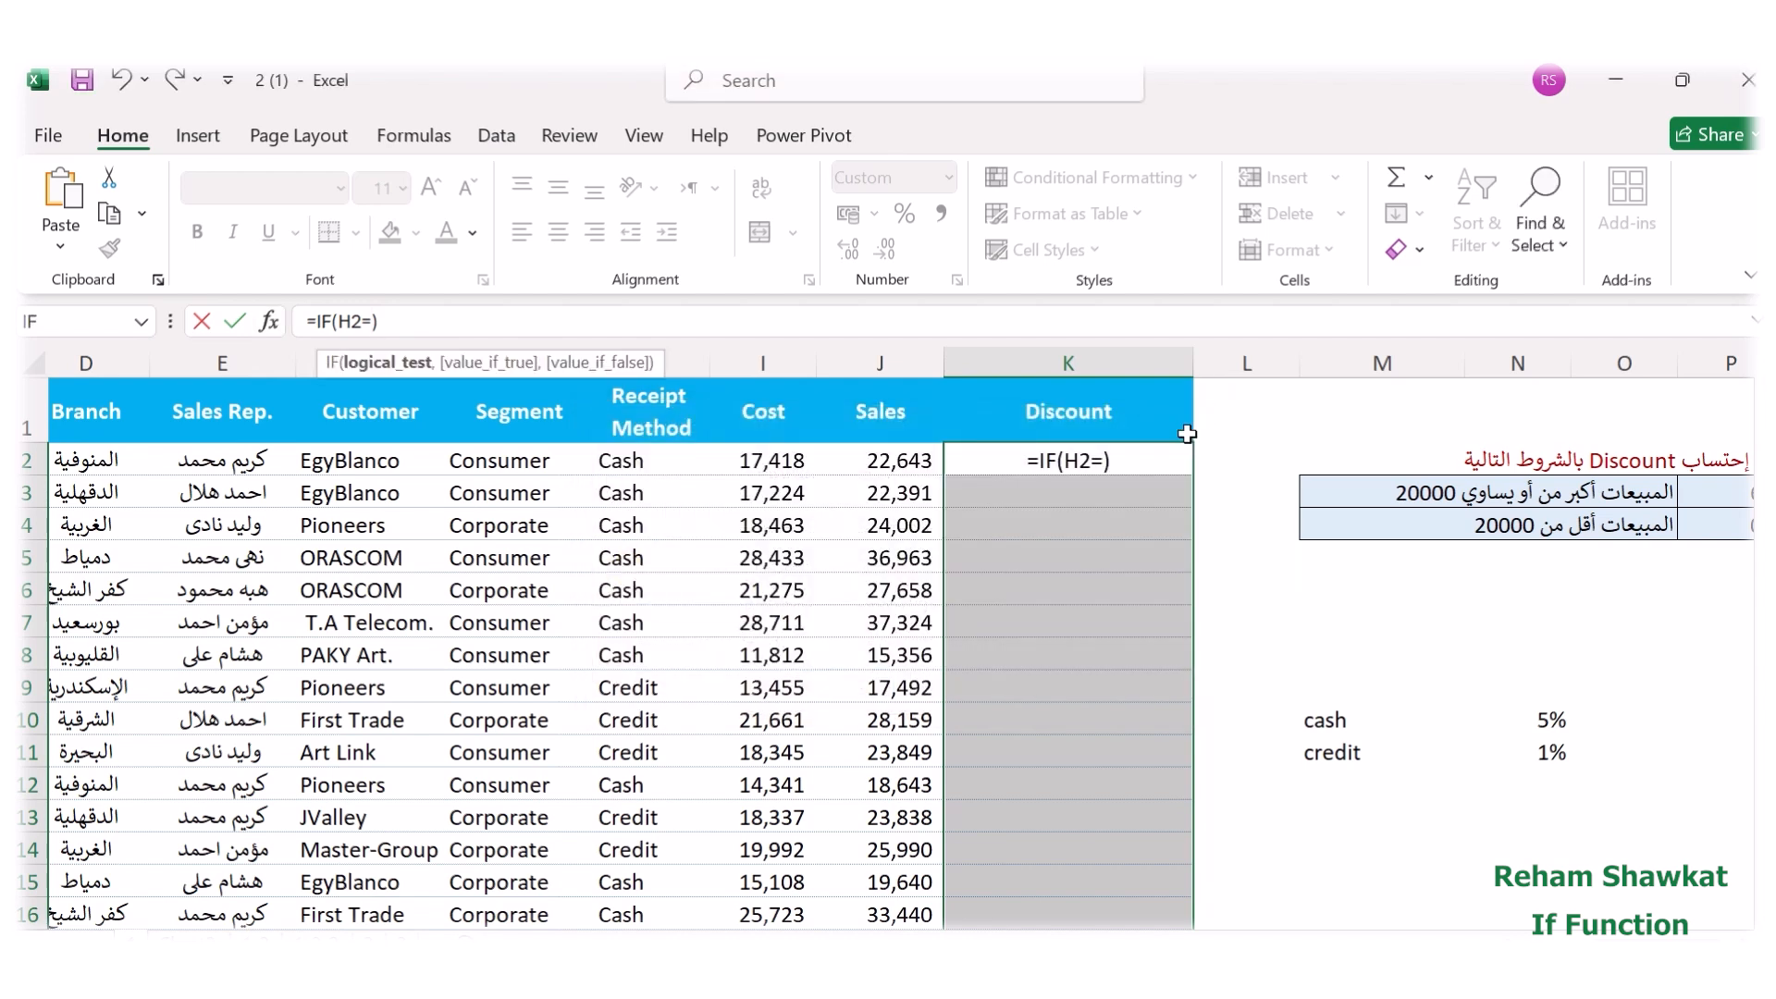
{"action": "key", "text": "BackSpace"}
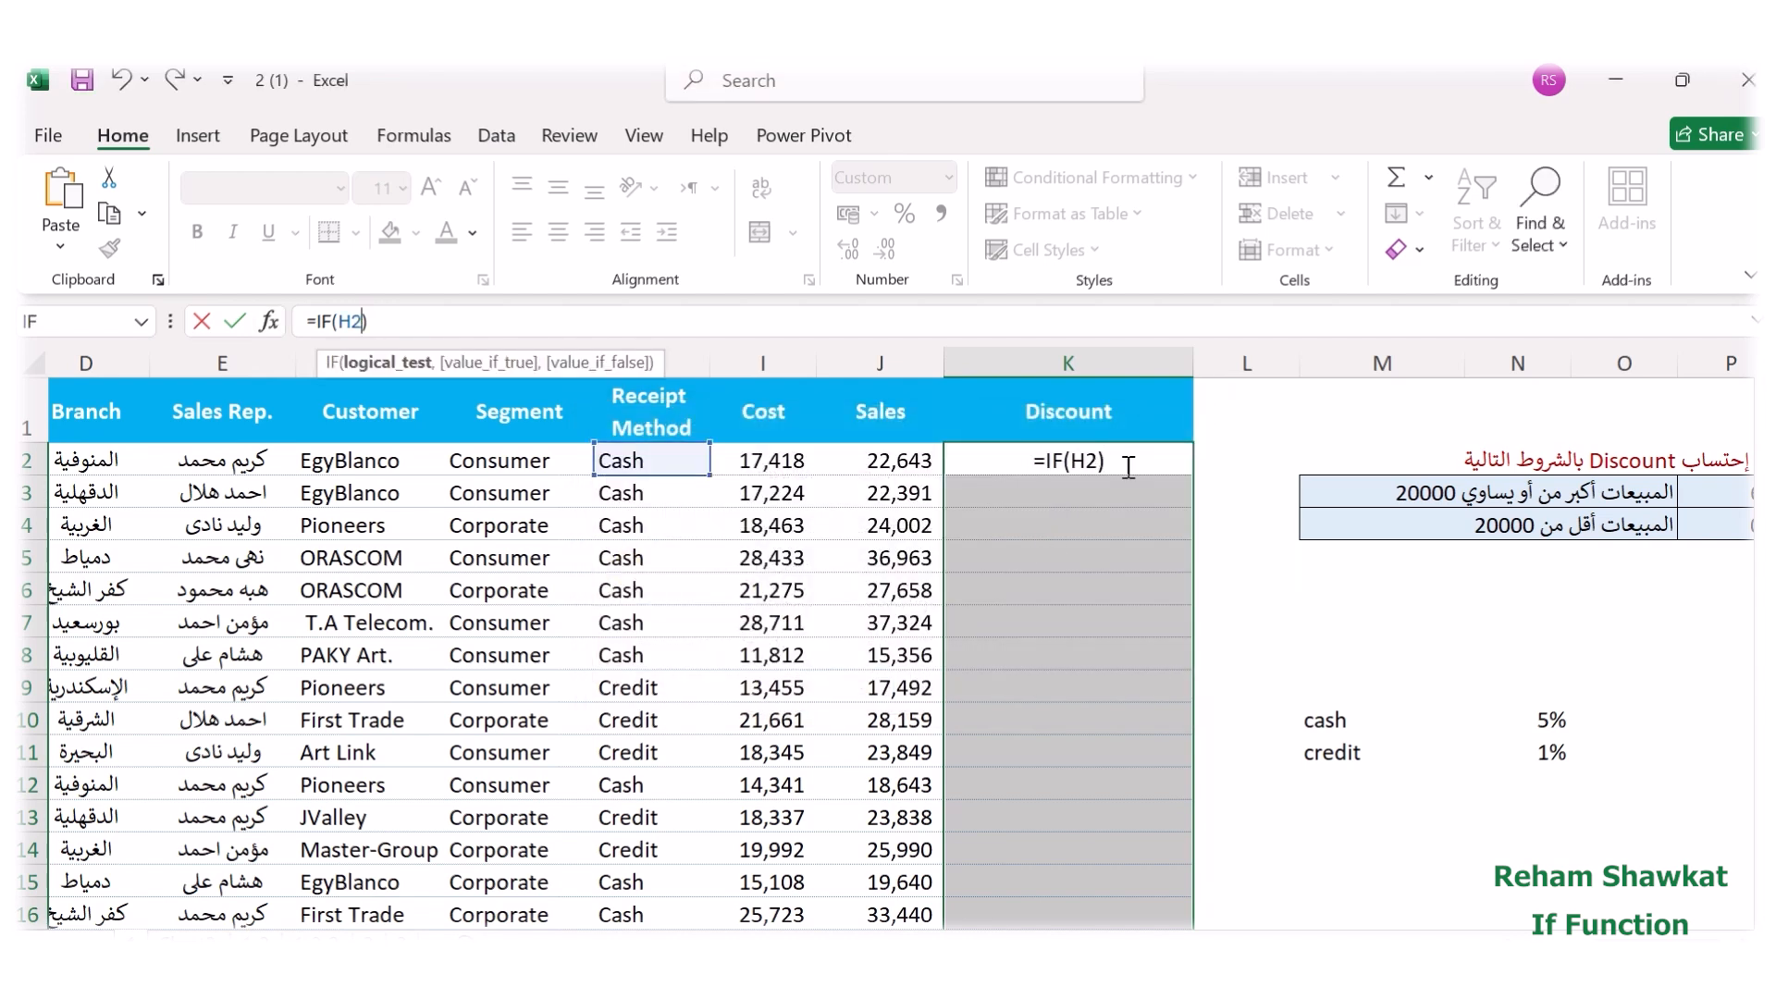
{"action": "key", "text": "BackSpace"}
{"action": "key", "text": "BackSpace"}
{"action": "key", "text": "BackSpace"}
{"action": "key", "text": "BackSpace"}
{"action": "key", "text": "BackSpace"}
{"action": "key", "text": "BackSpace"}
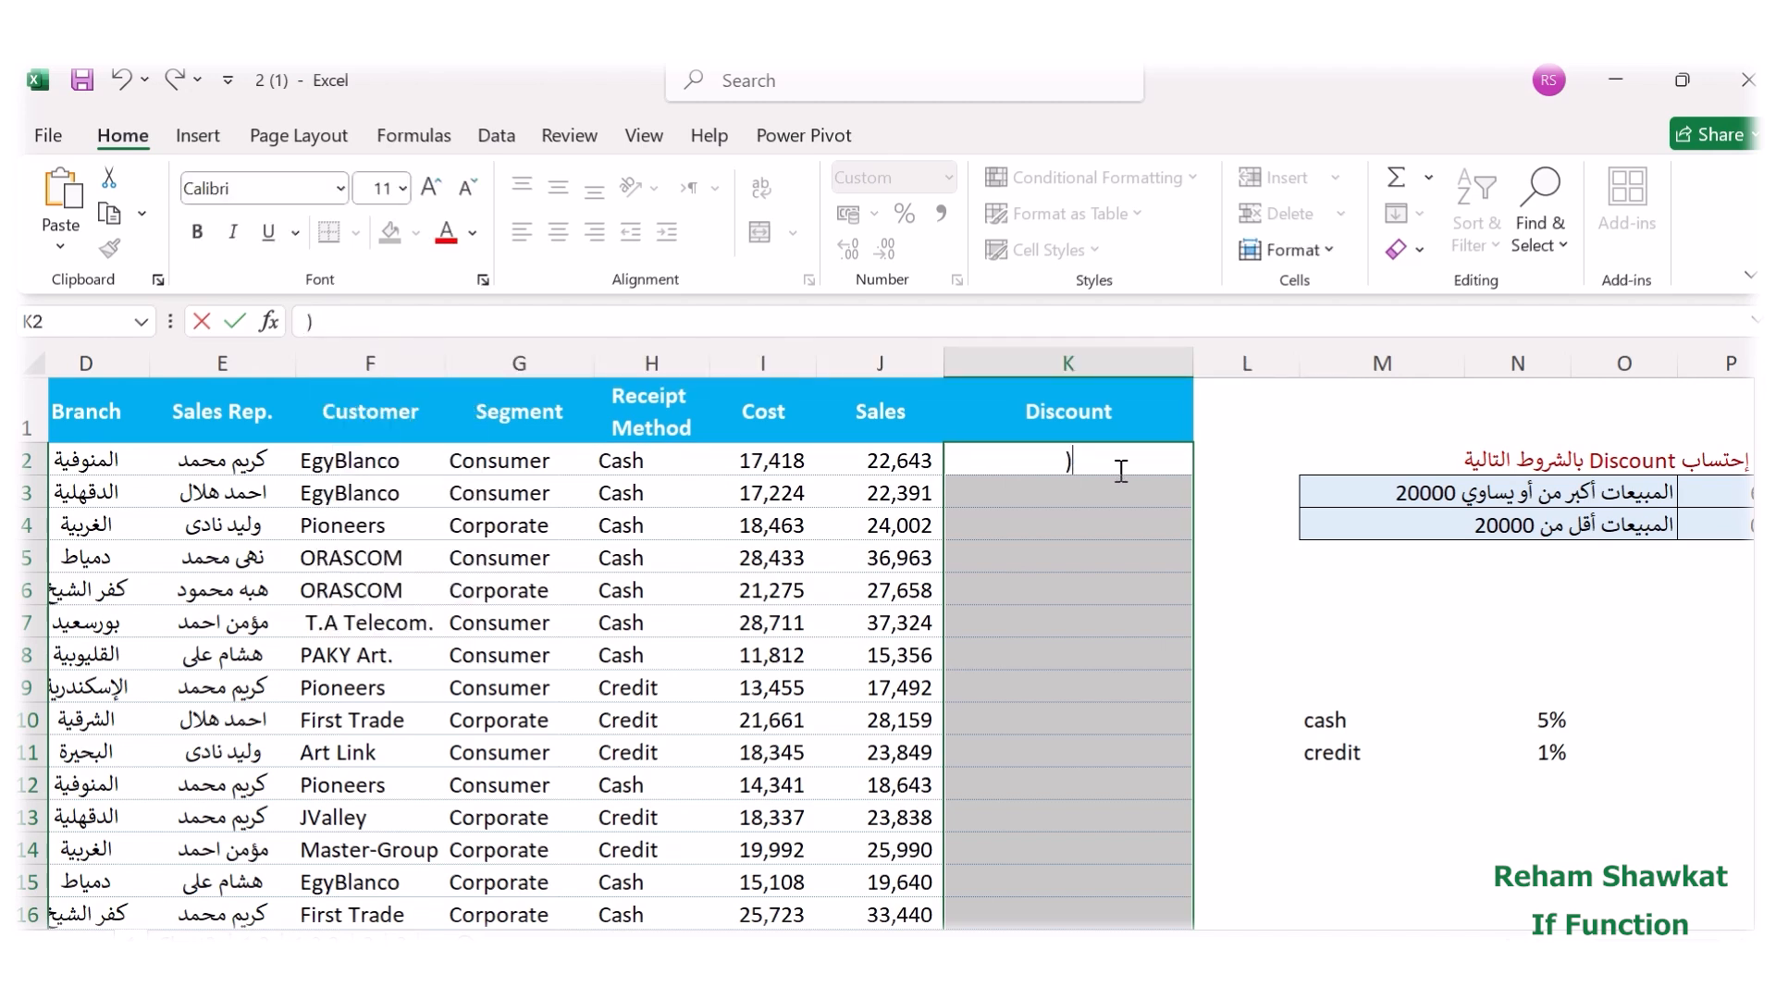
{"action": "key", "text": "Delete"}
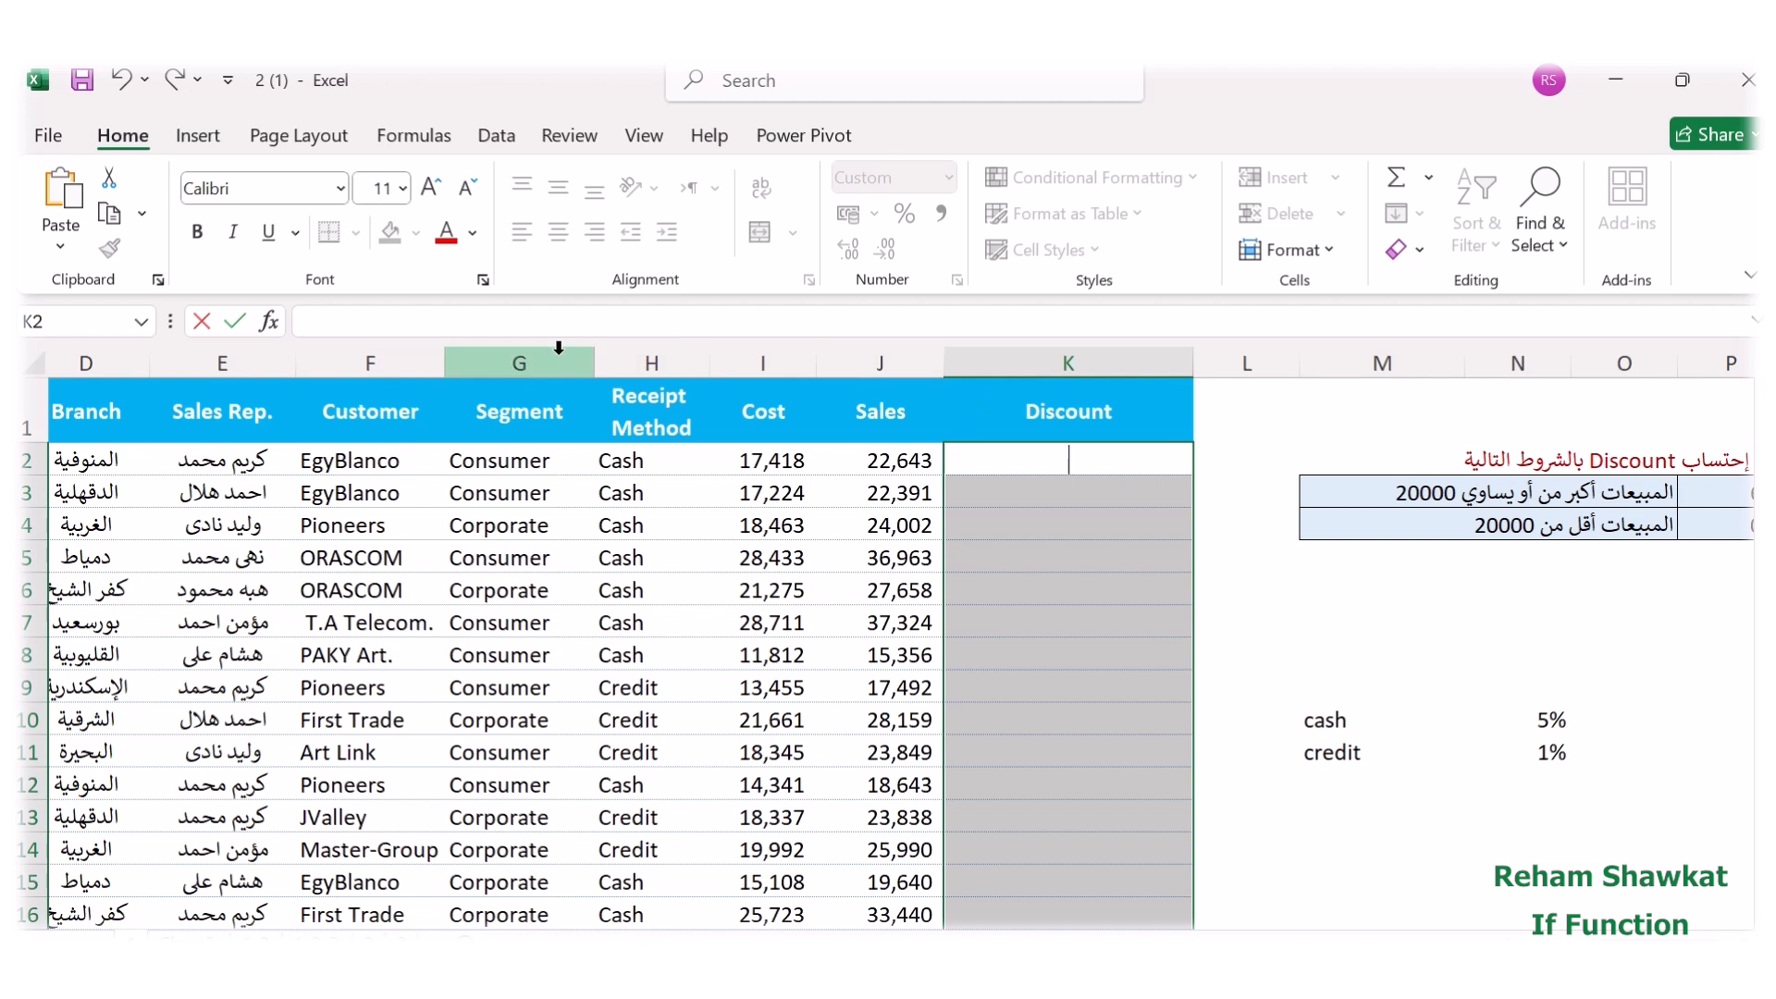
{"action": "left_click", "coordinate": [1101, 684]}
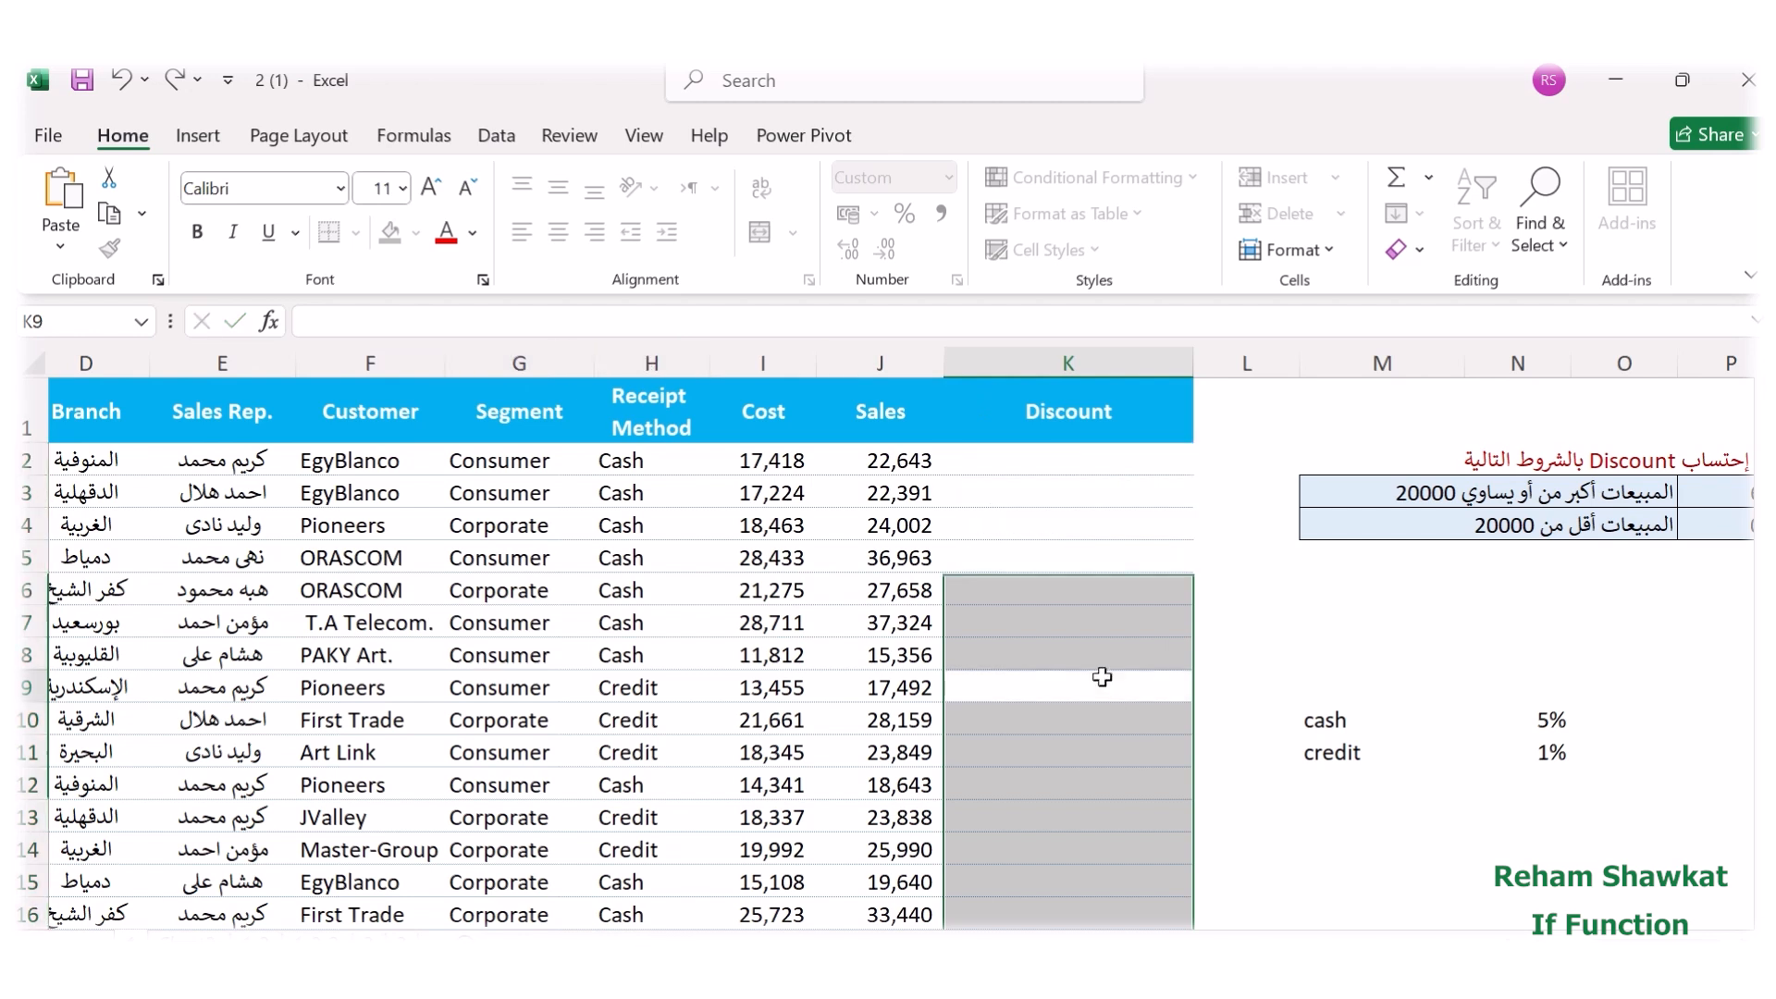
Start a new IF function in K2 with the logical test H2="Cash", putting the text in quotation marks.
{"action": "left_click", "coordinate": [1066, 465]}
{"action": "right_click", "coordinate": [1069, 472]}
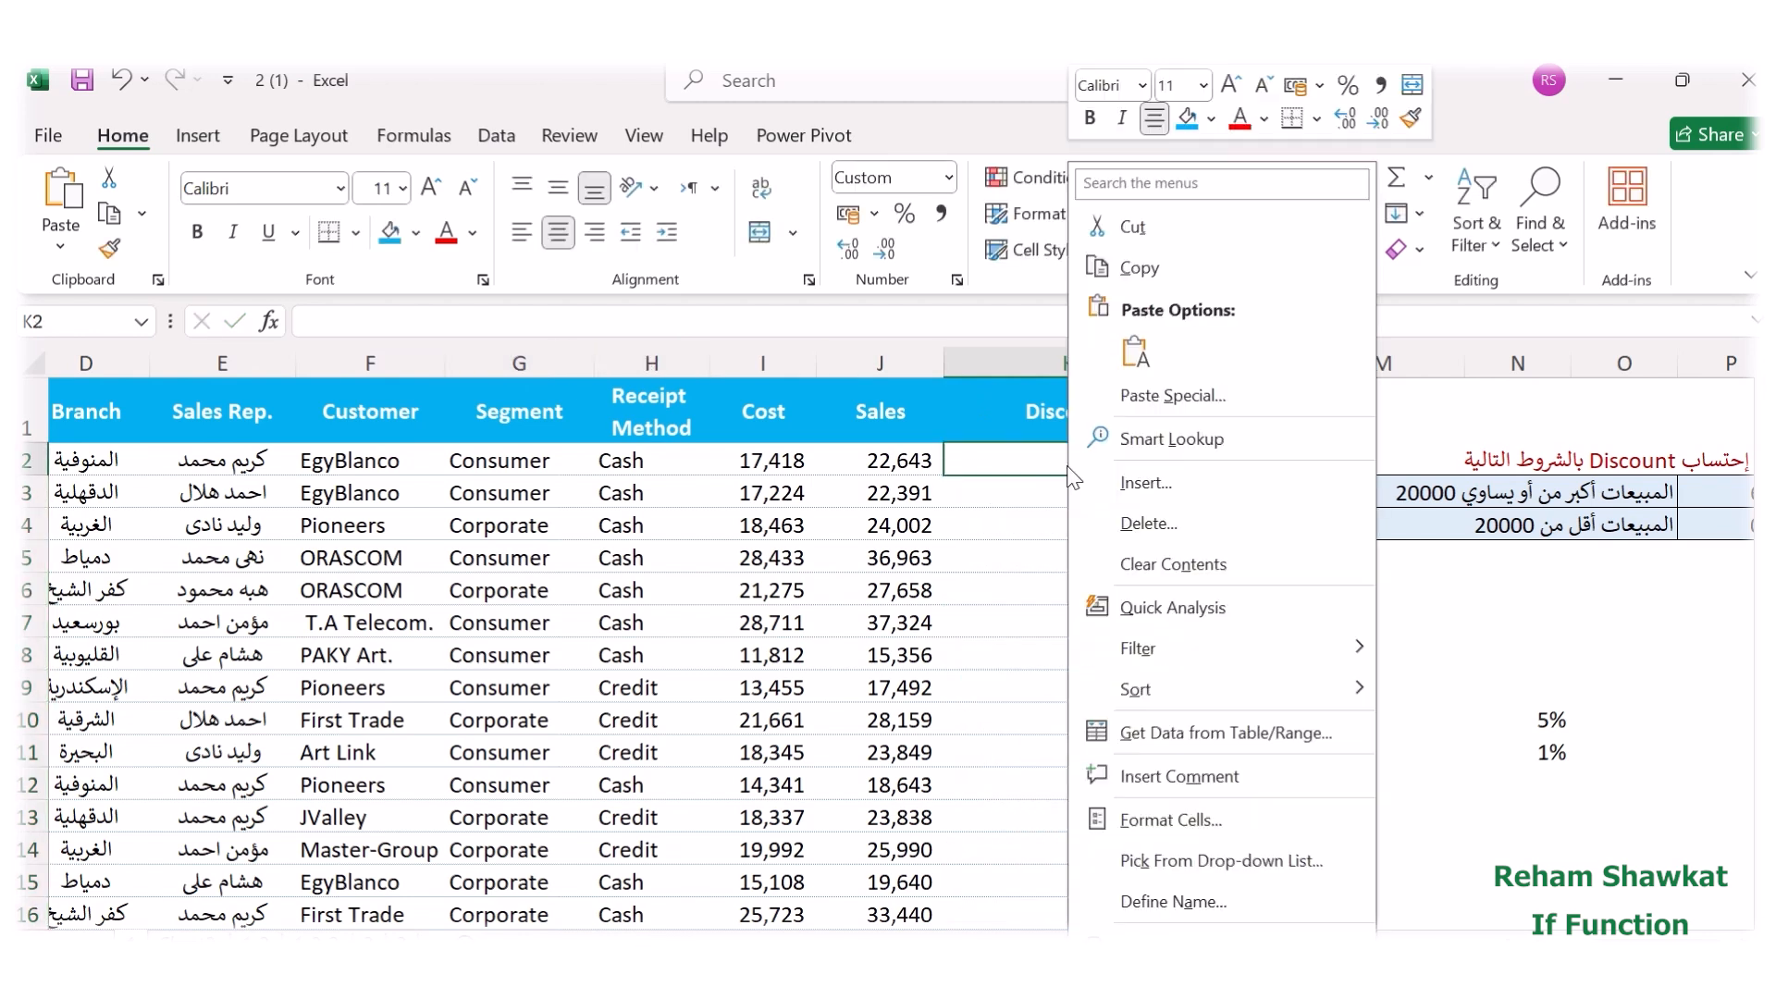
{"action": "left_click", "coordinate": [1040, 460]}
{"action": "type", "text": "="}
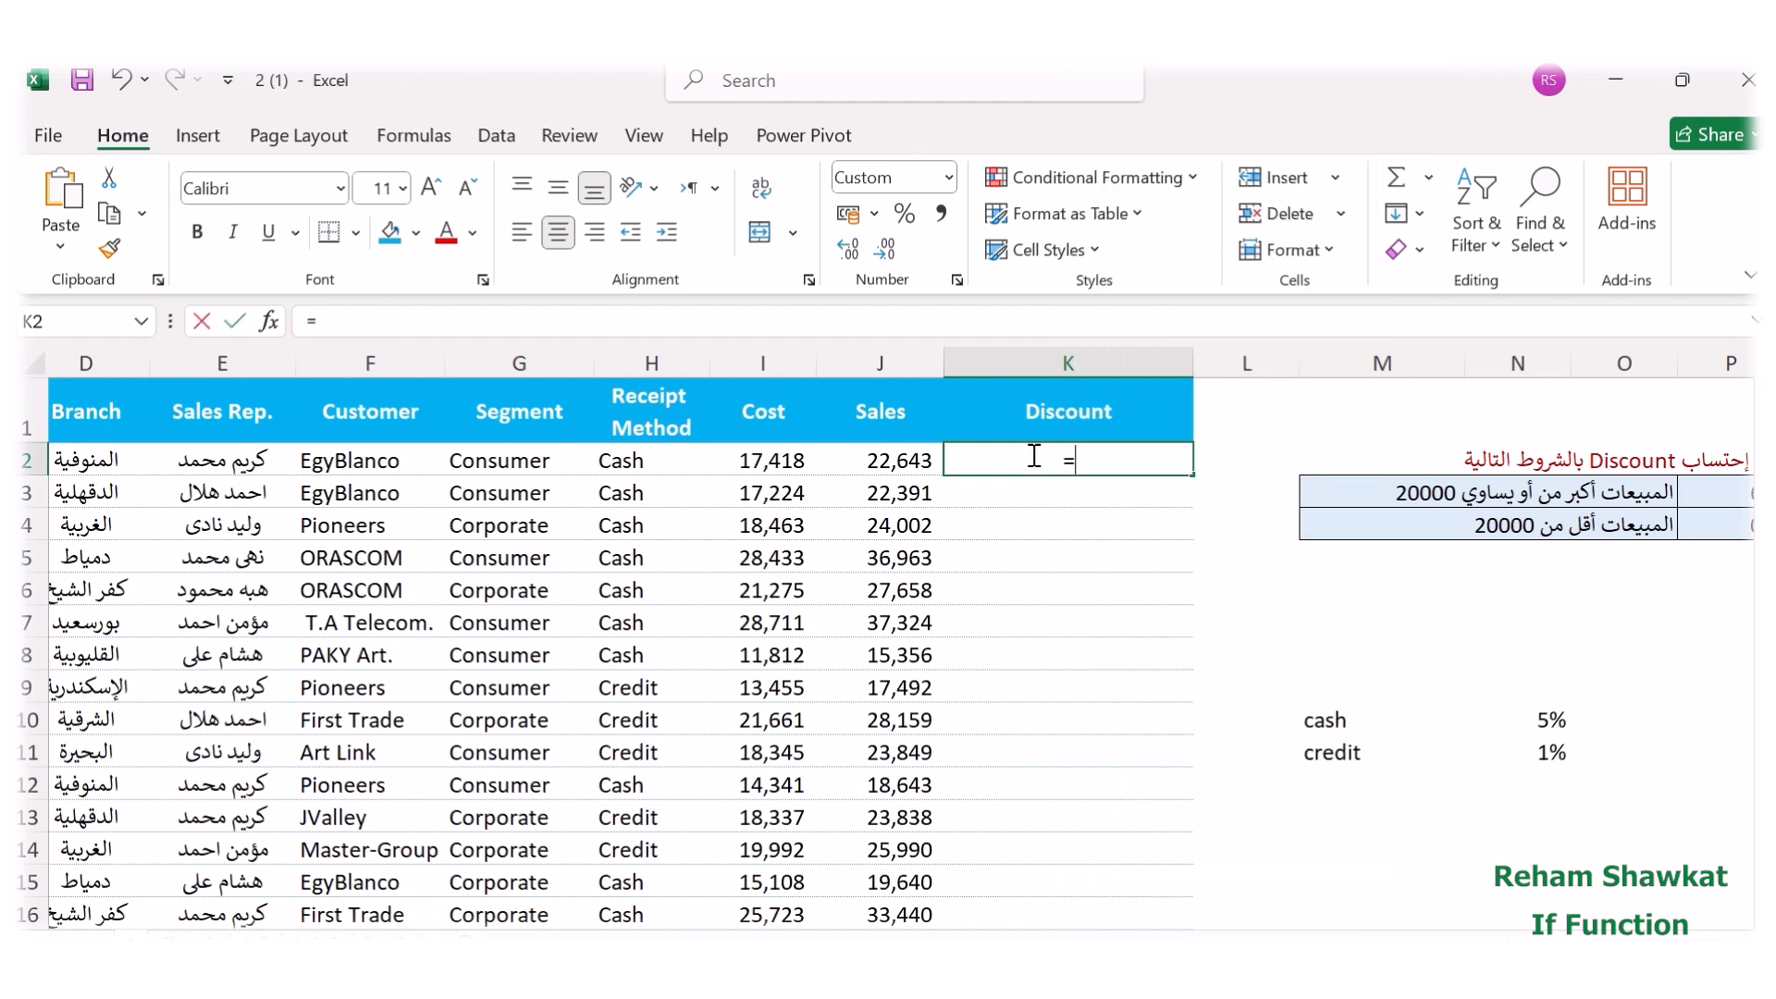
{"action": "left_click", "coordinate": [268, 322]}
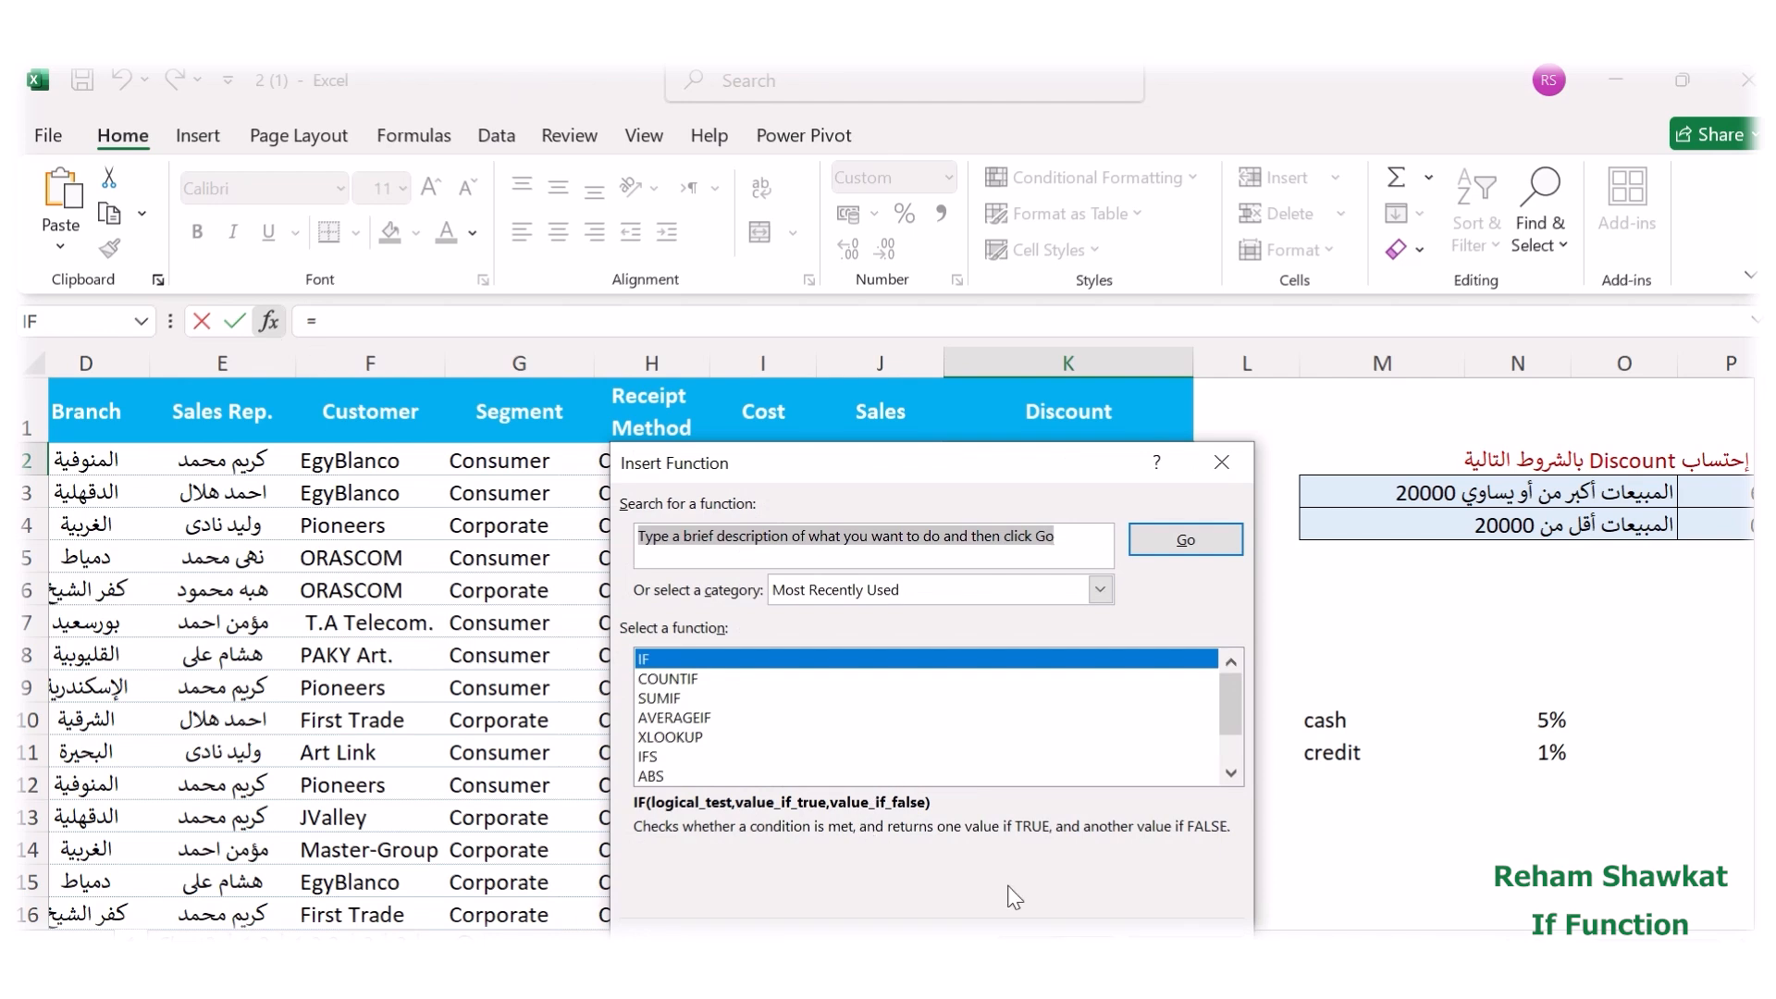
{"action": "key", "text": "Return"}
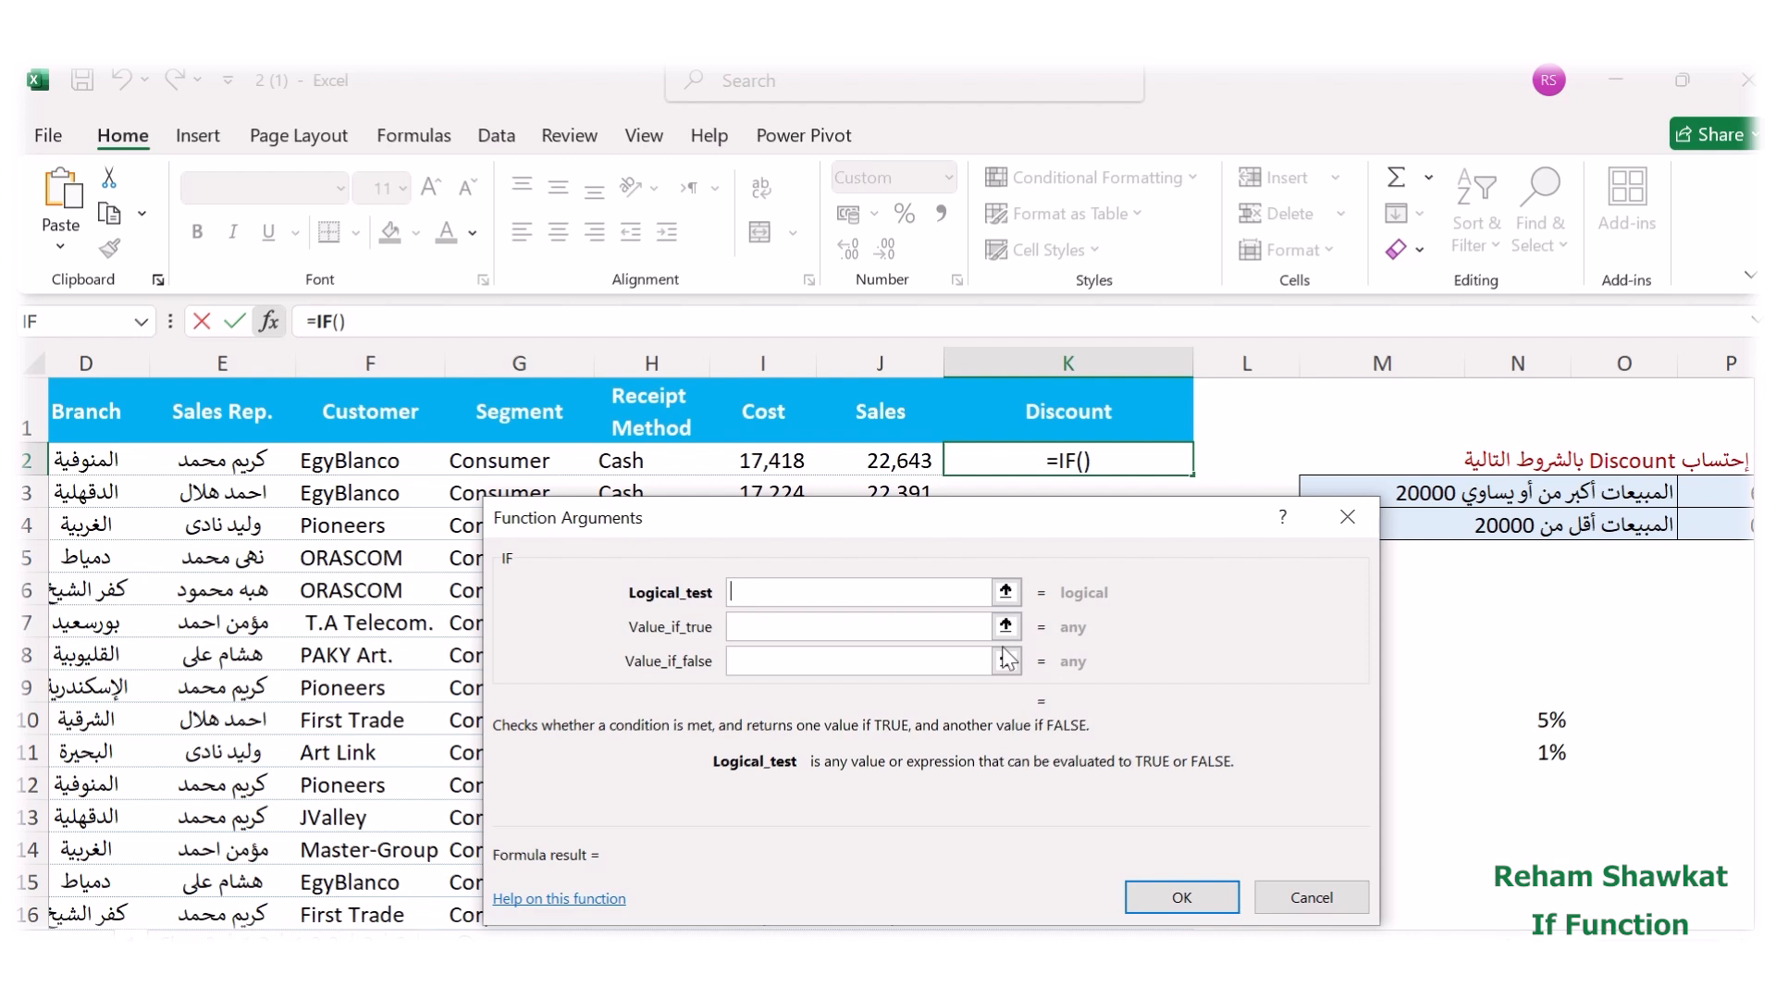
{"action": "left_click", "coordinate": [636, 470]}
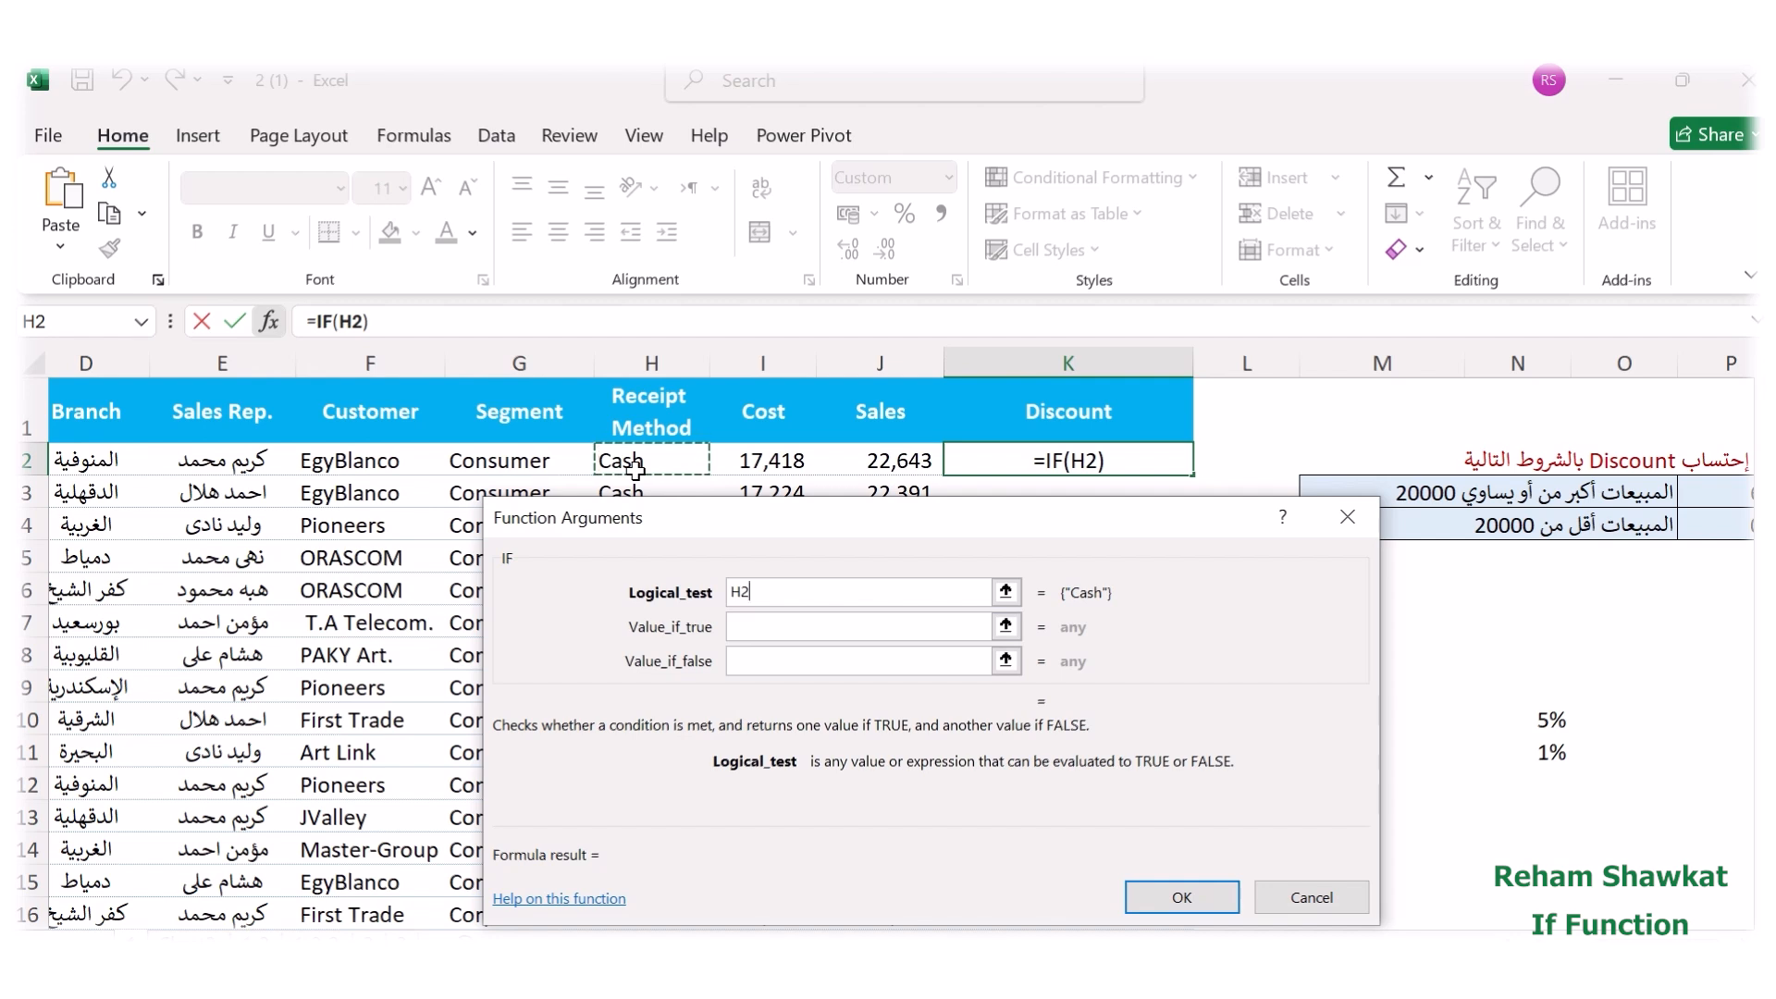
{"action": "type", "text": "="}
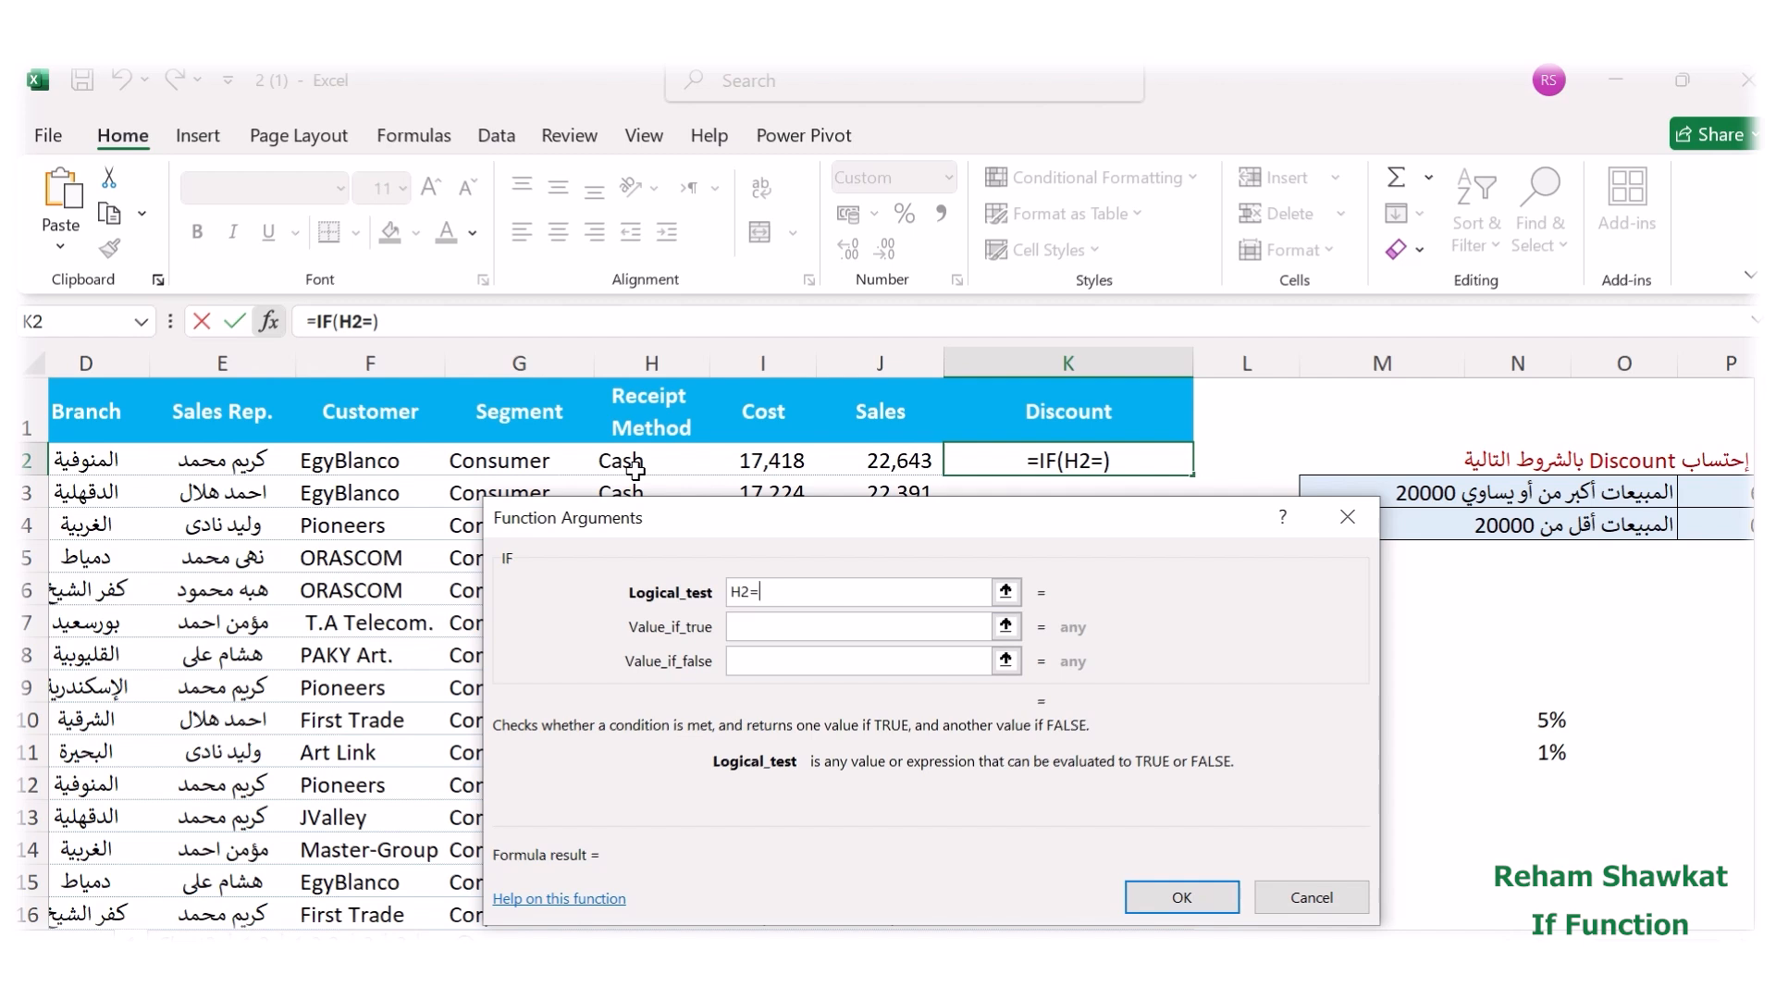
{"action": "type", "text": "\"C"}
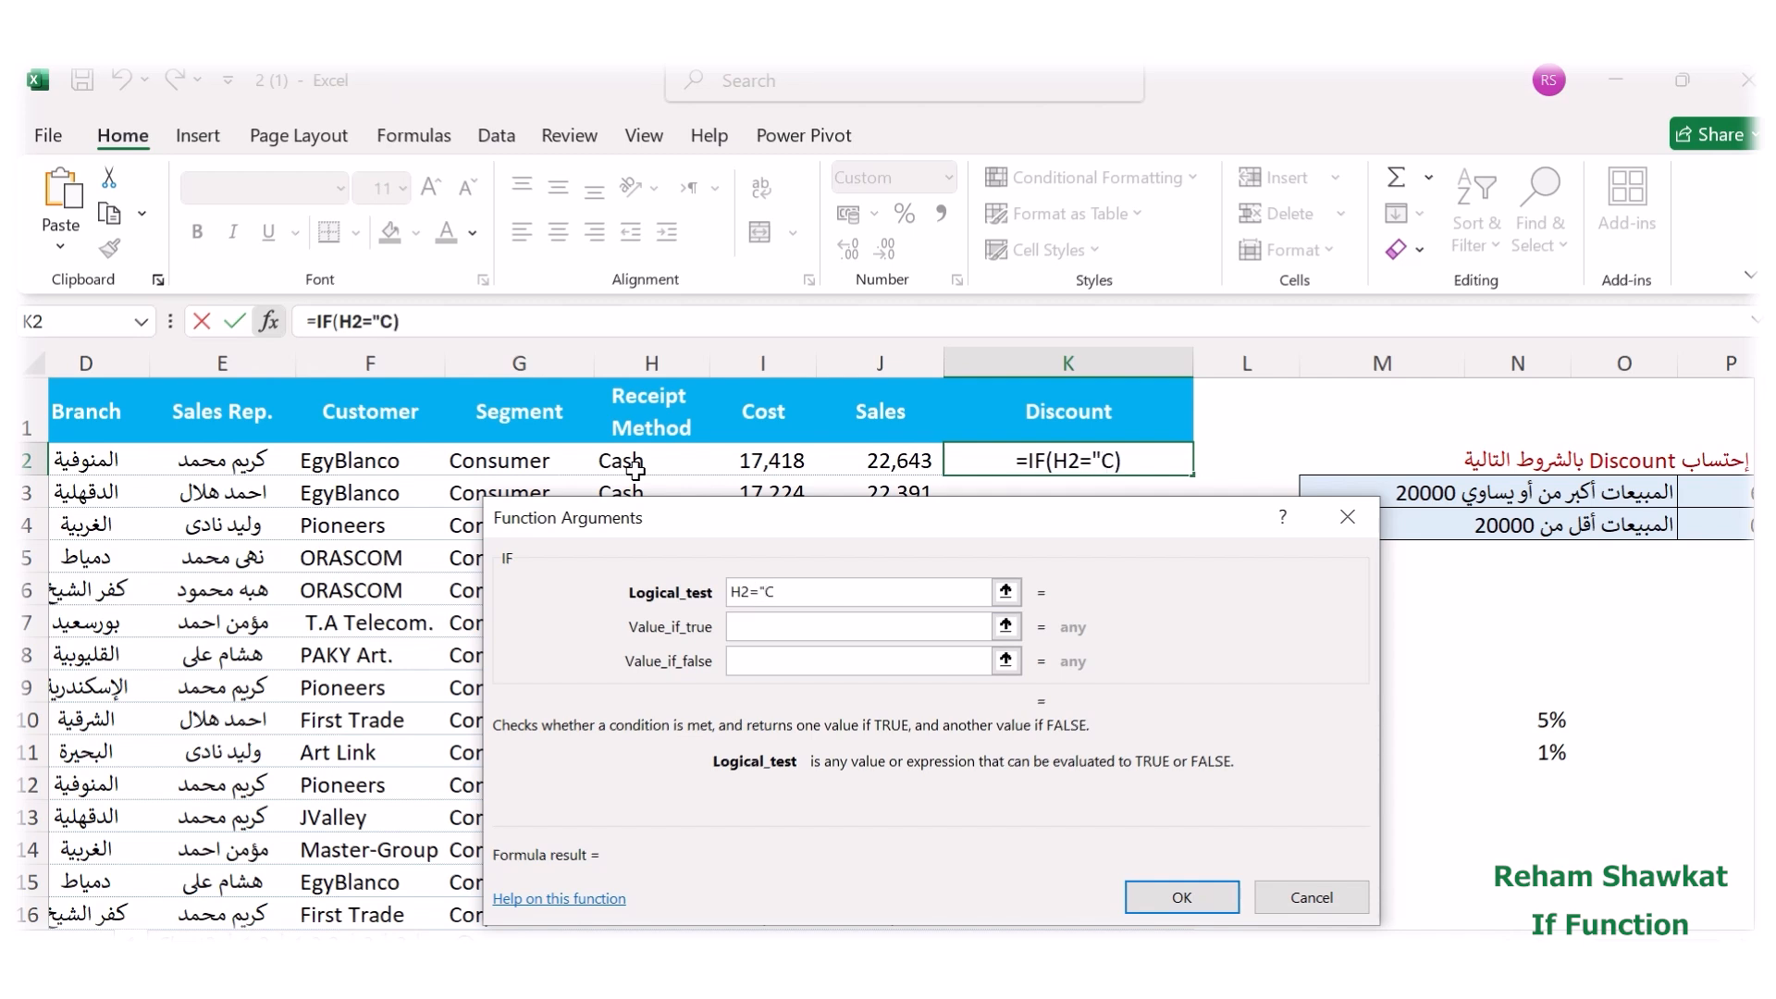
{"action": "type", "text": "ash\""}
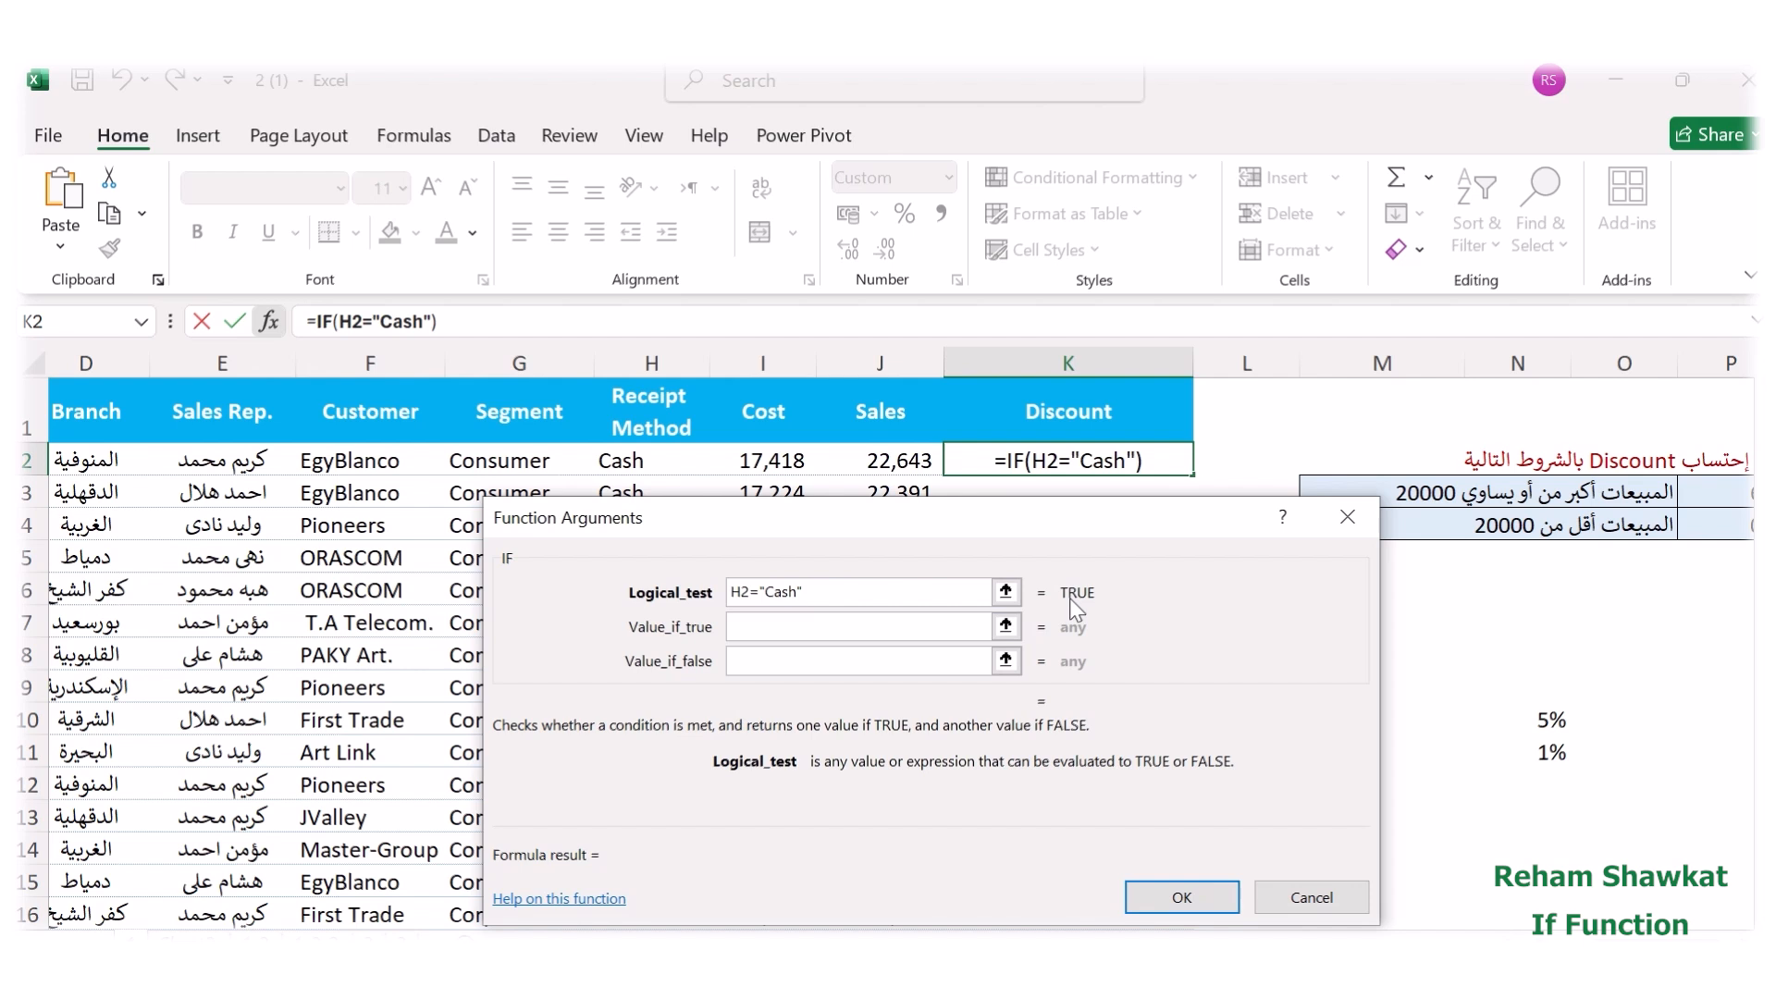
Set the IF function's value if true to the row's sales times the cash discount rate, J2*5%.
{"action": "left_click", "coordinate": [784, 636]}
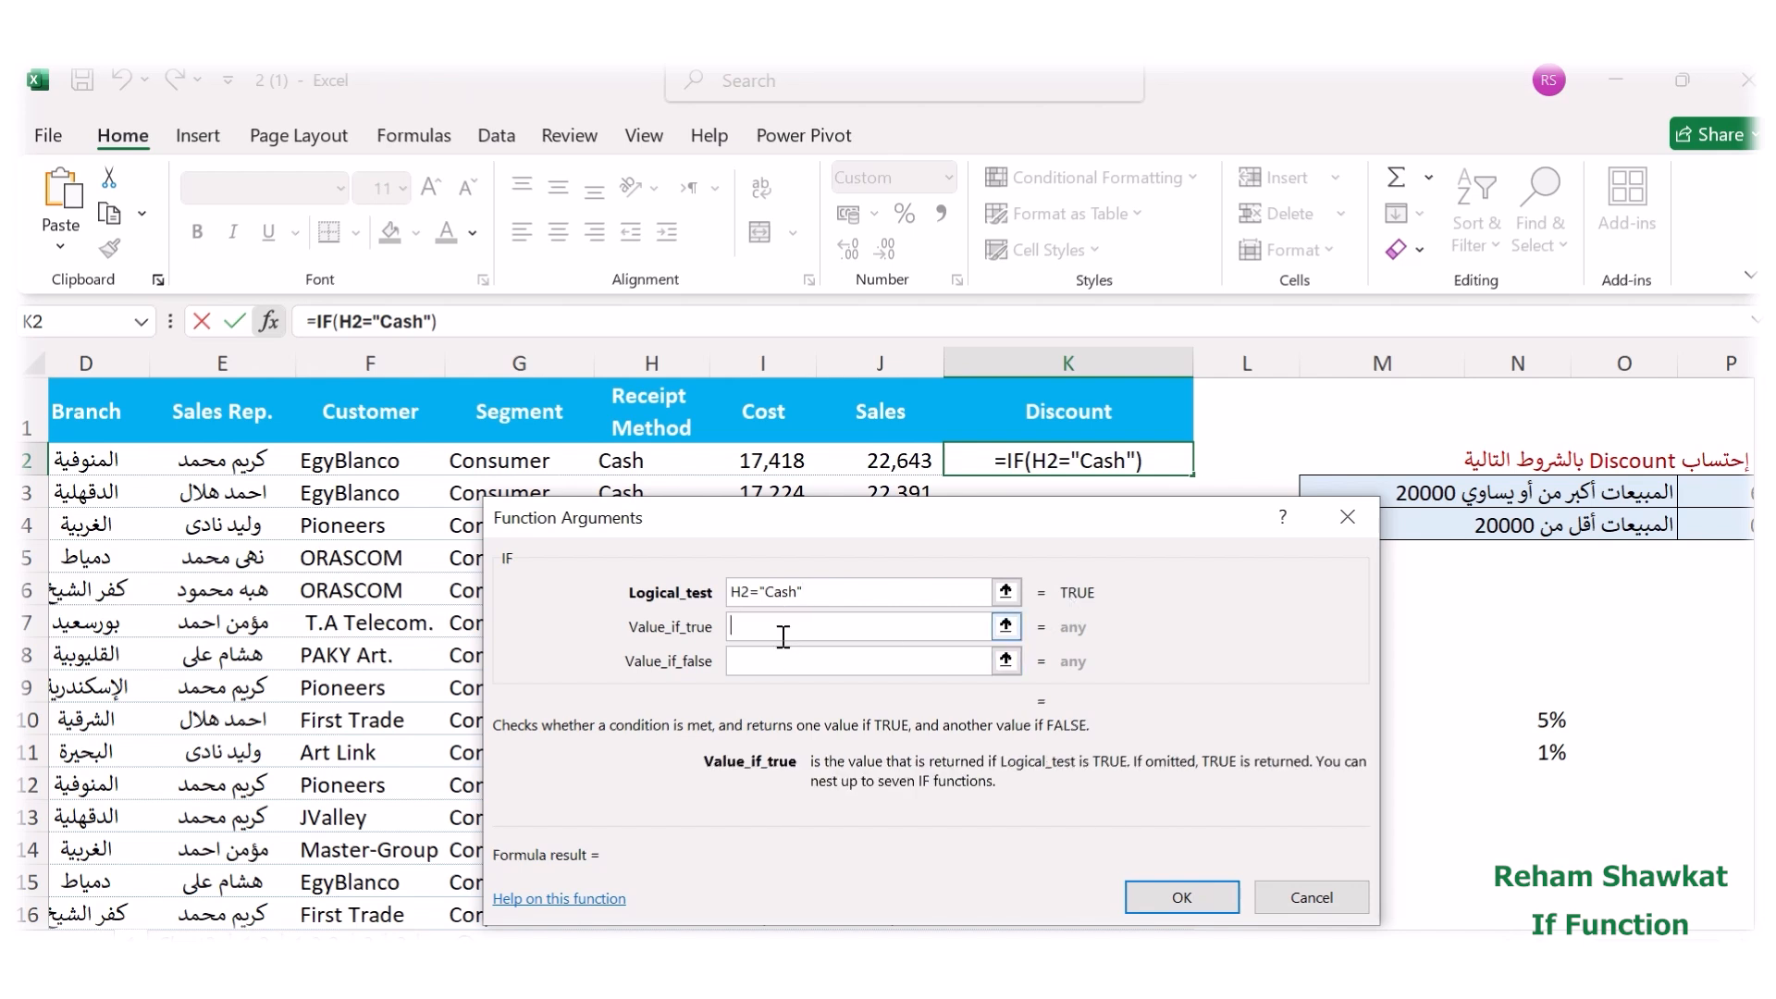
{"action": "left_click", "coordinate": [902, 467]}
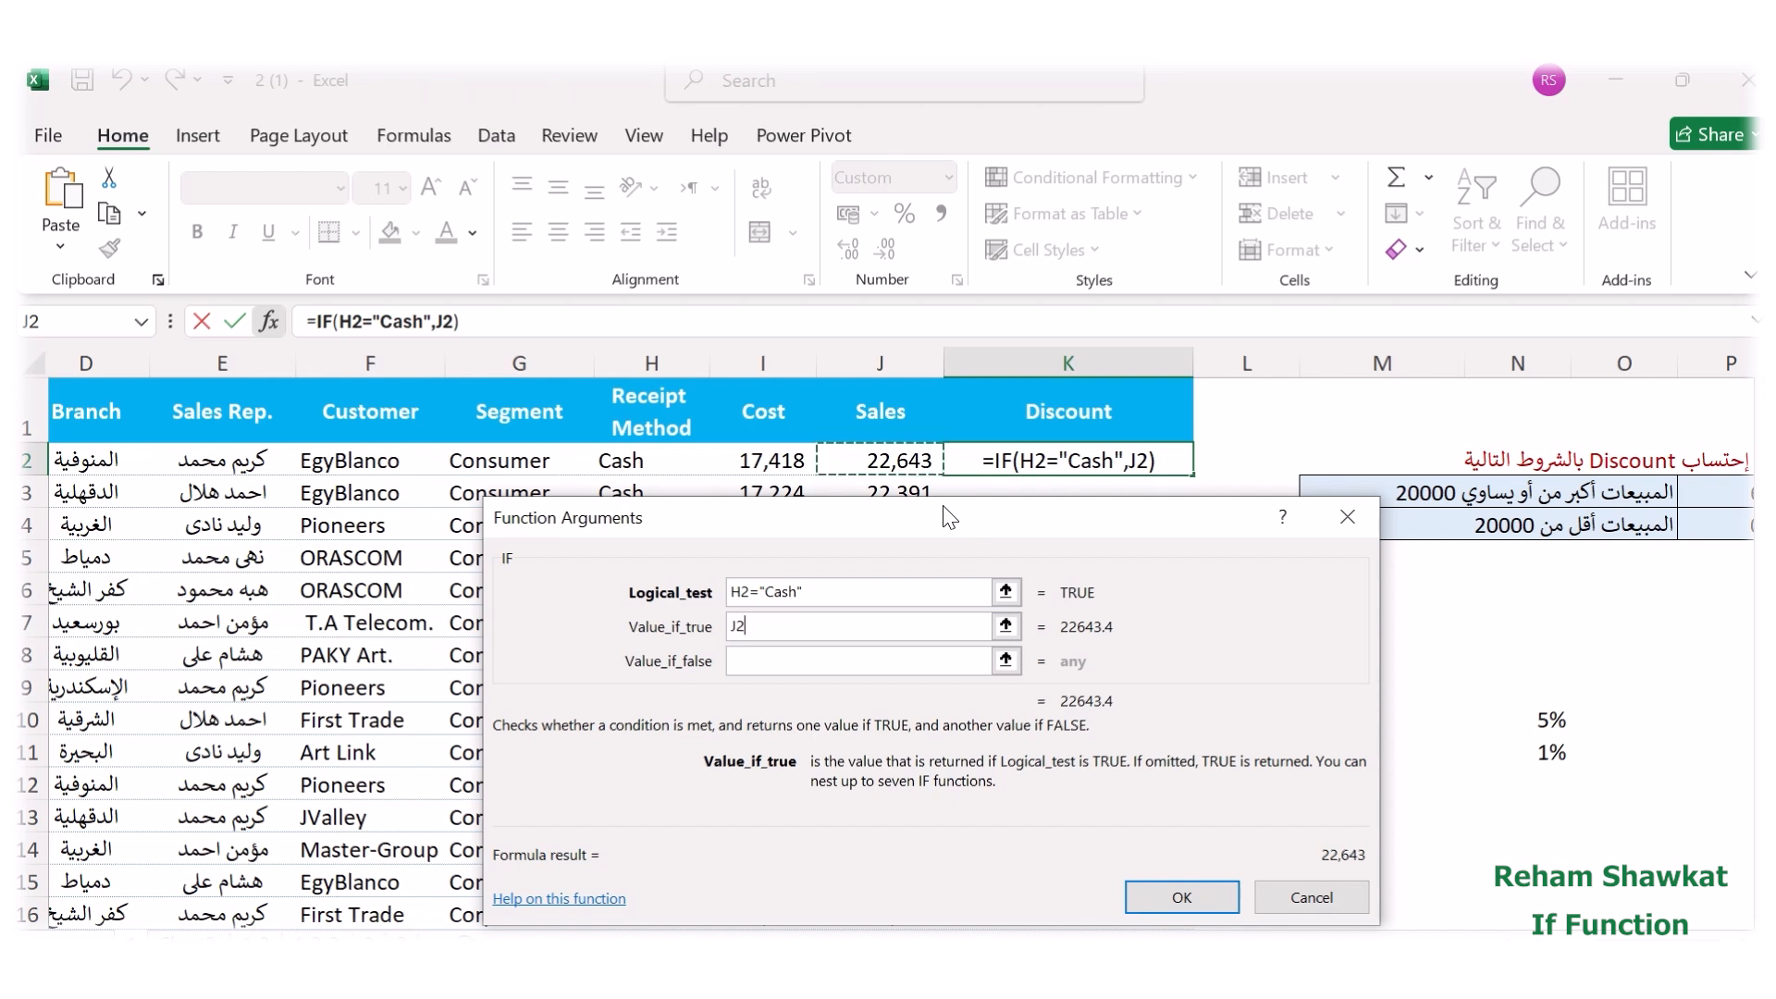
{"action": "type", "text": "*"}
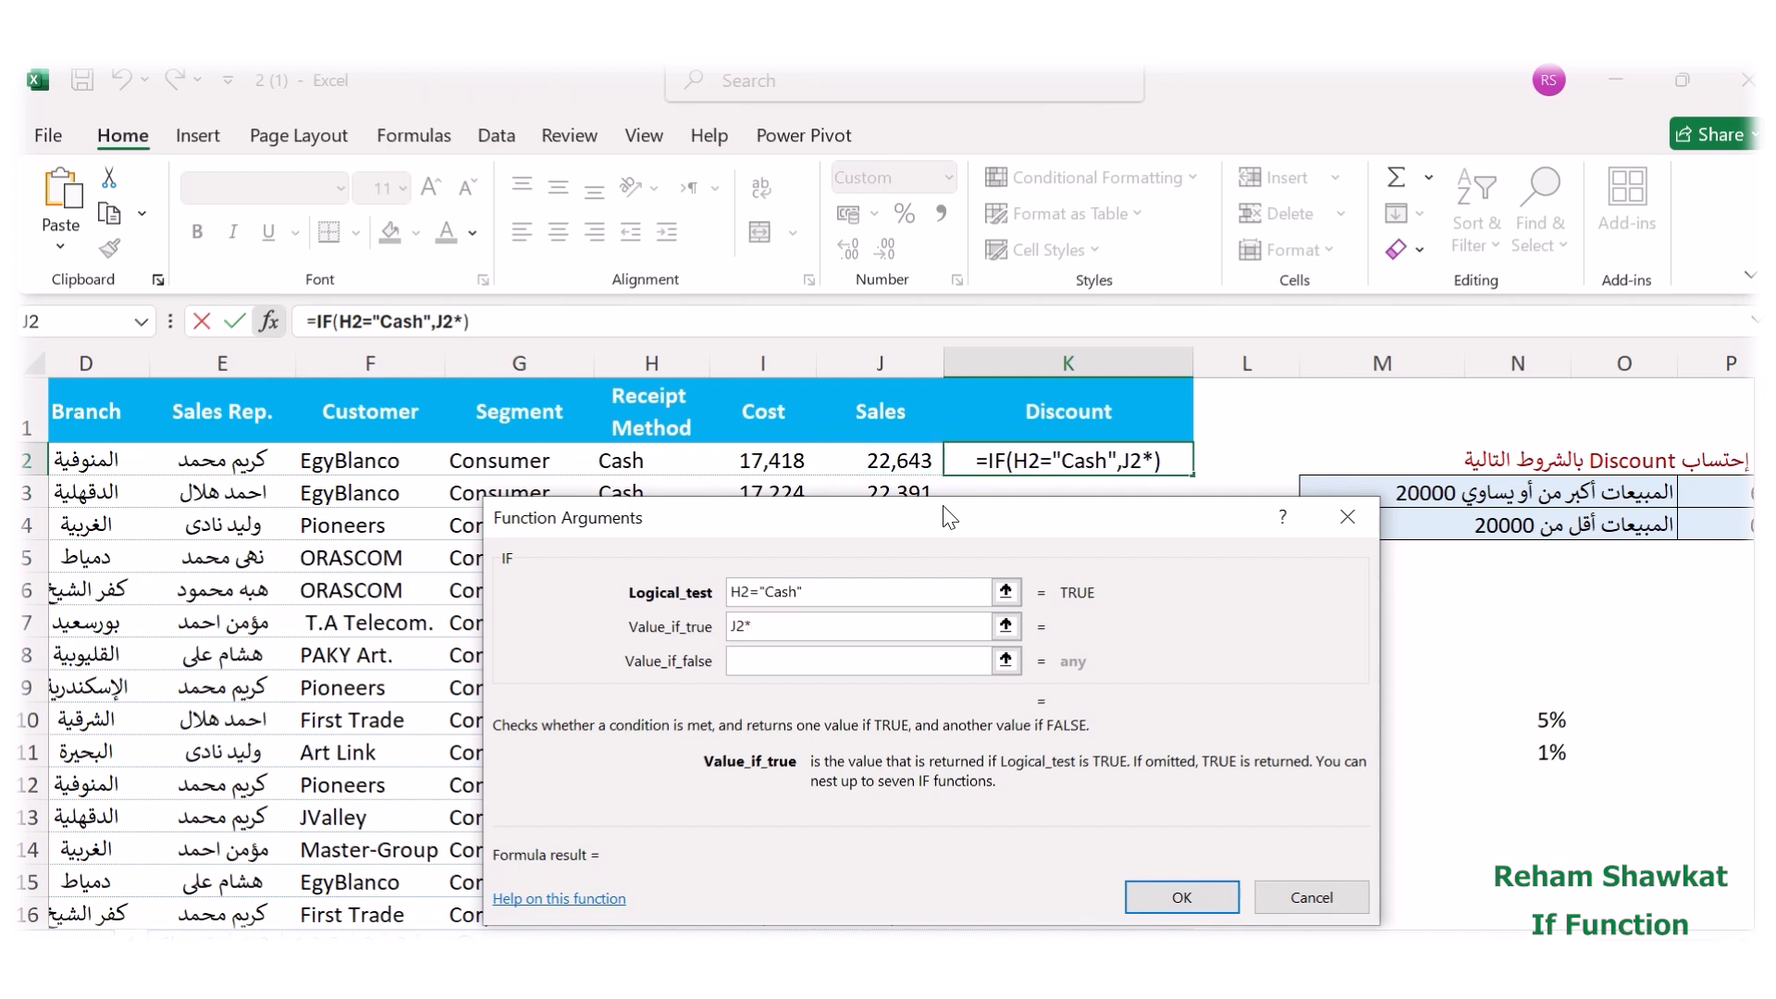
{"action": "type", "text": "5%"}
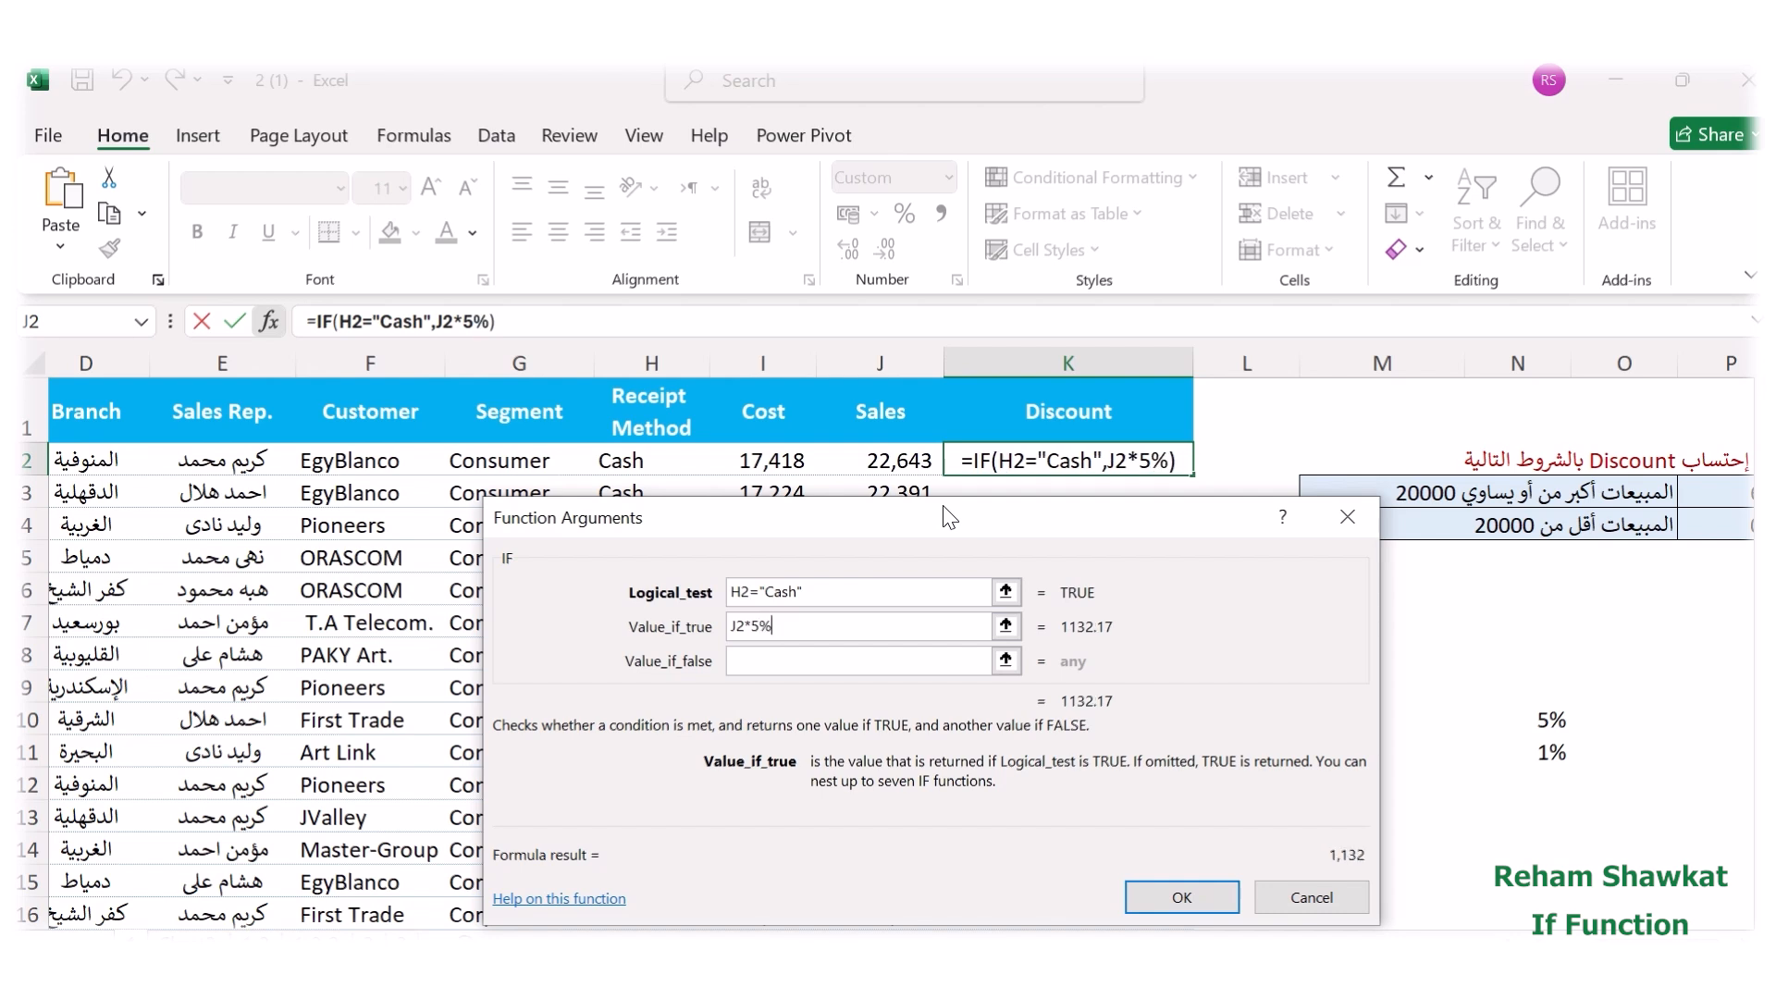
Set the IF function's value if false to the row's sales times the credit discount rate, J2*1%.
{"action": "left_click", "coordinate": [809, 663]}
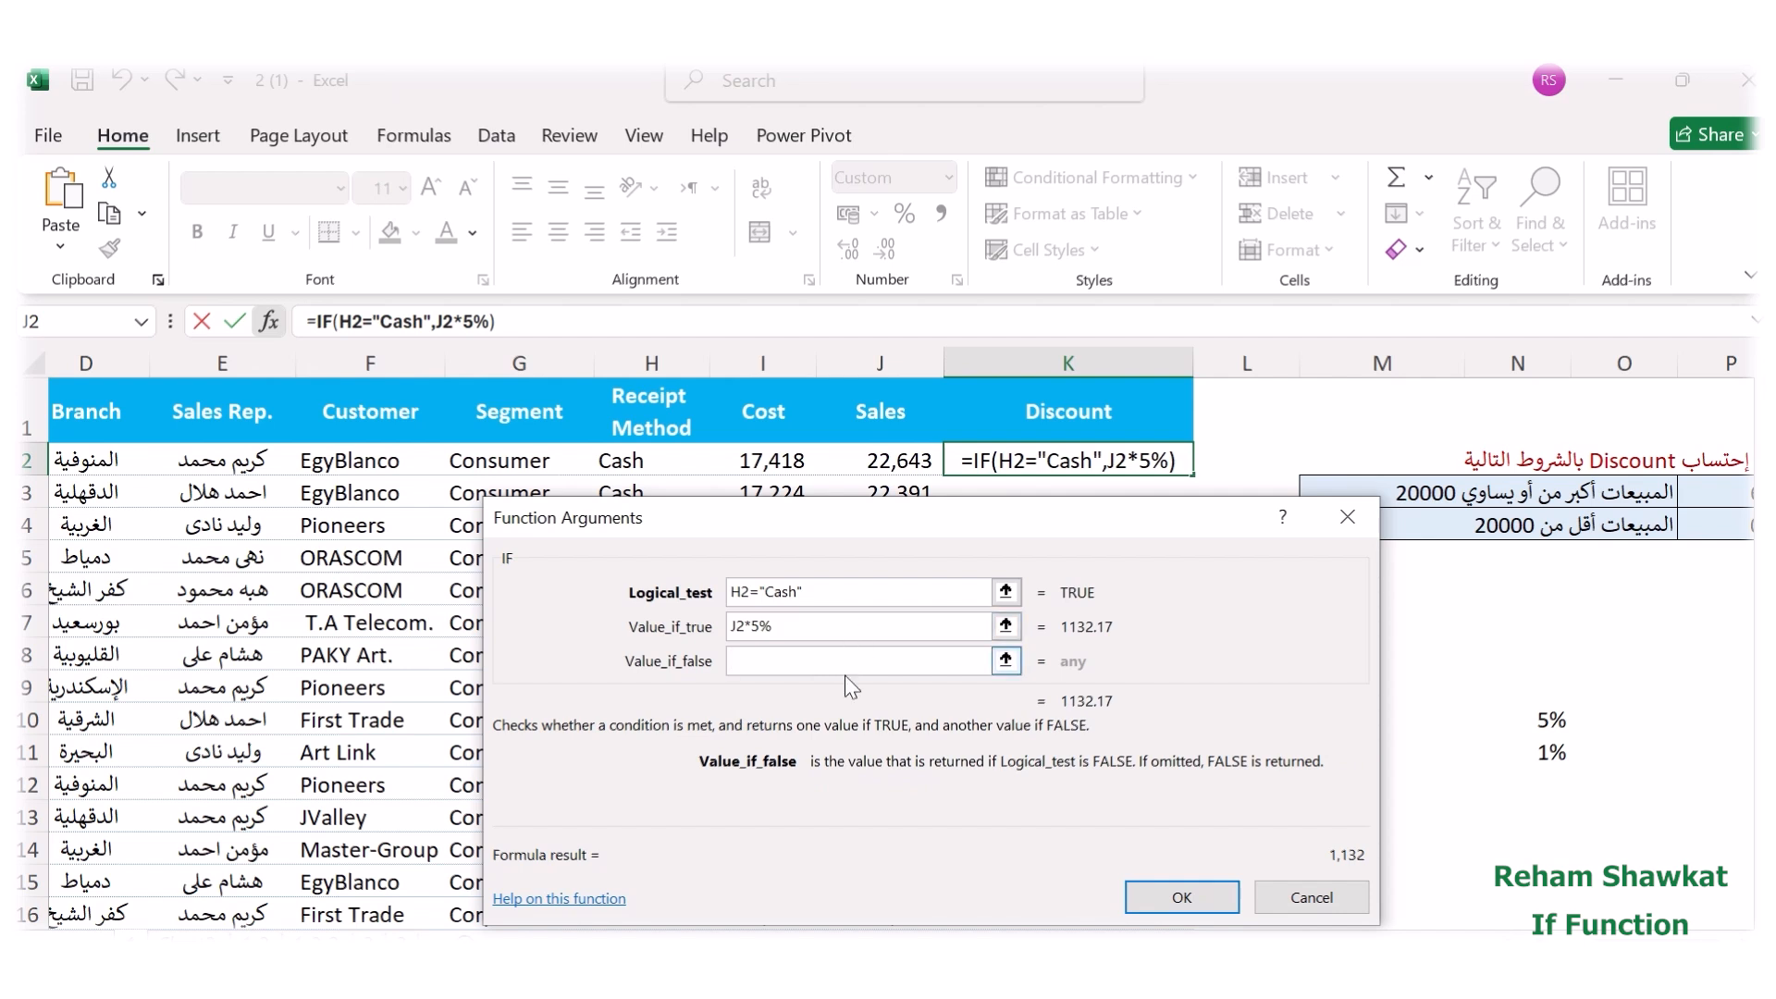
{"action": "left_click", "coordinate": [882, 474]}
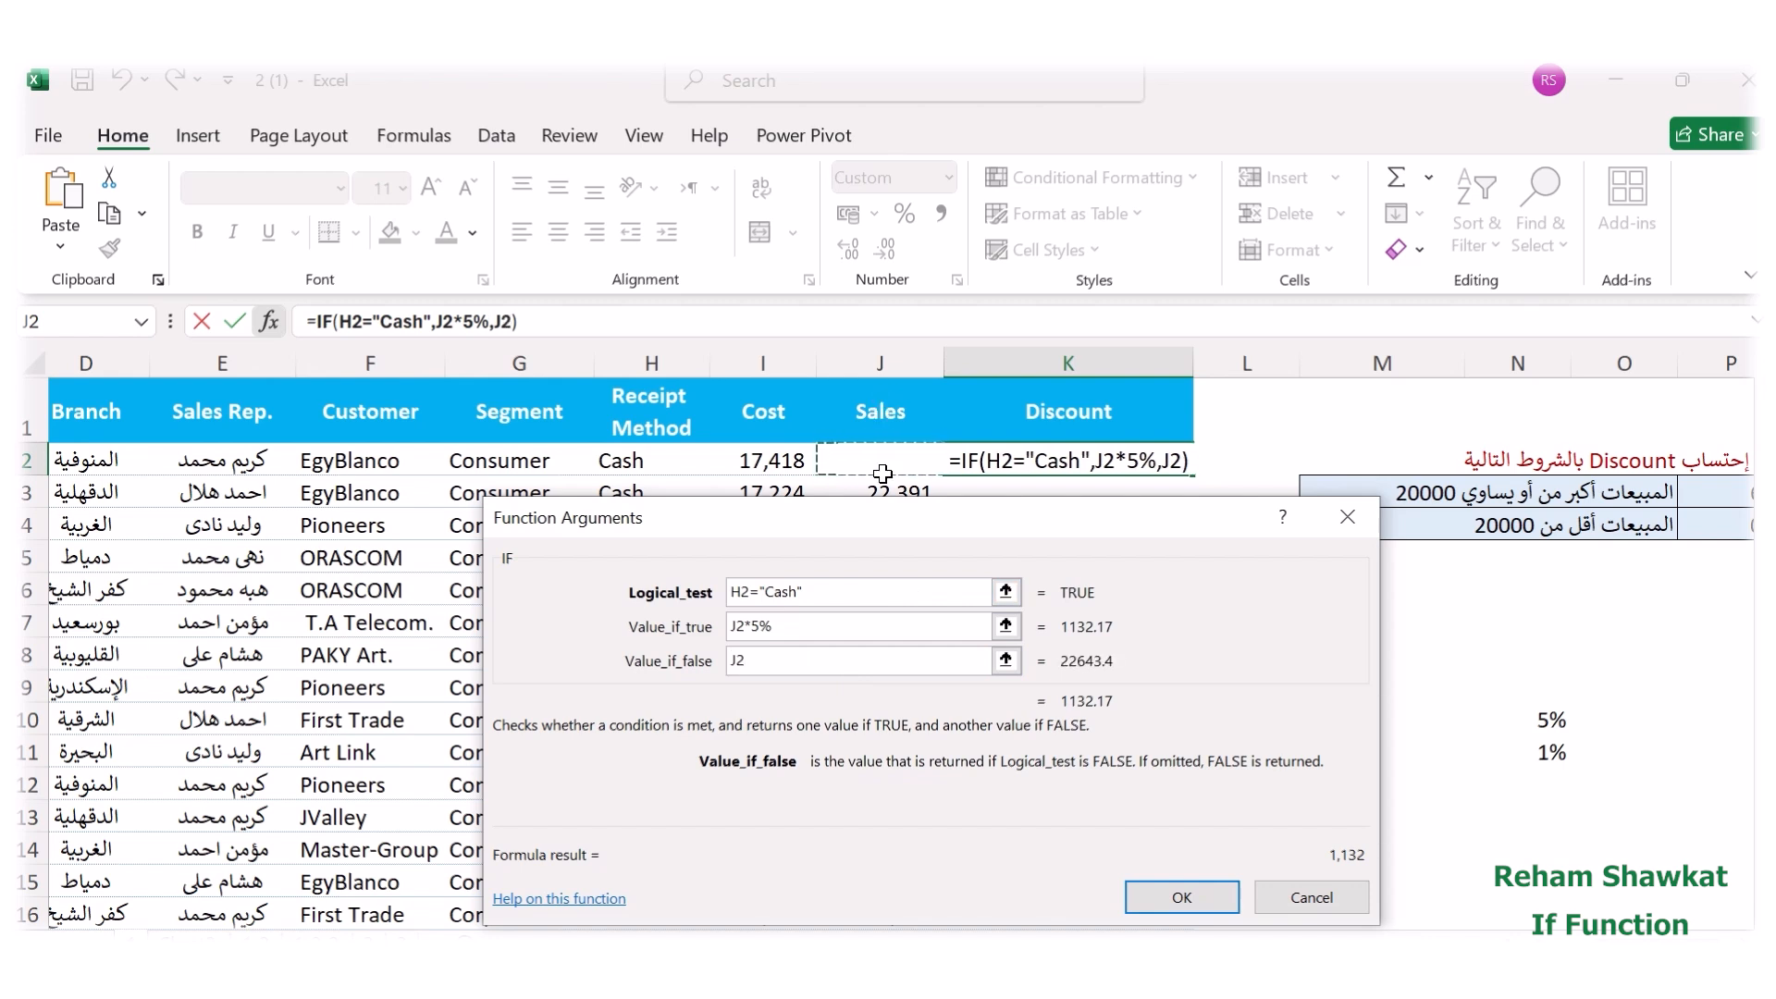
{"action": "type", "text": "*"}
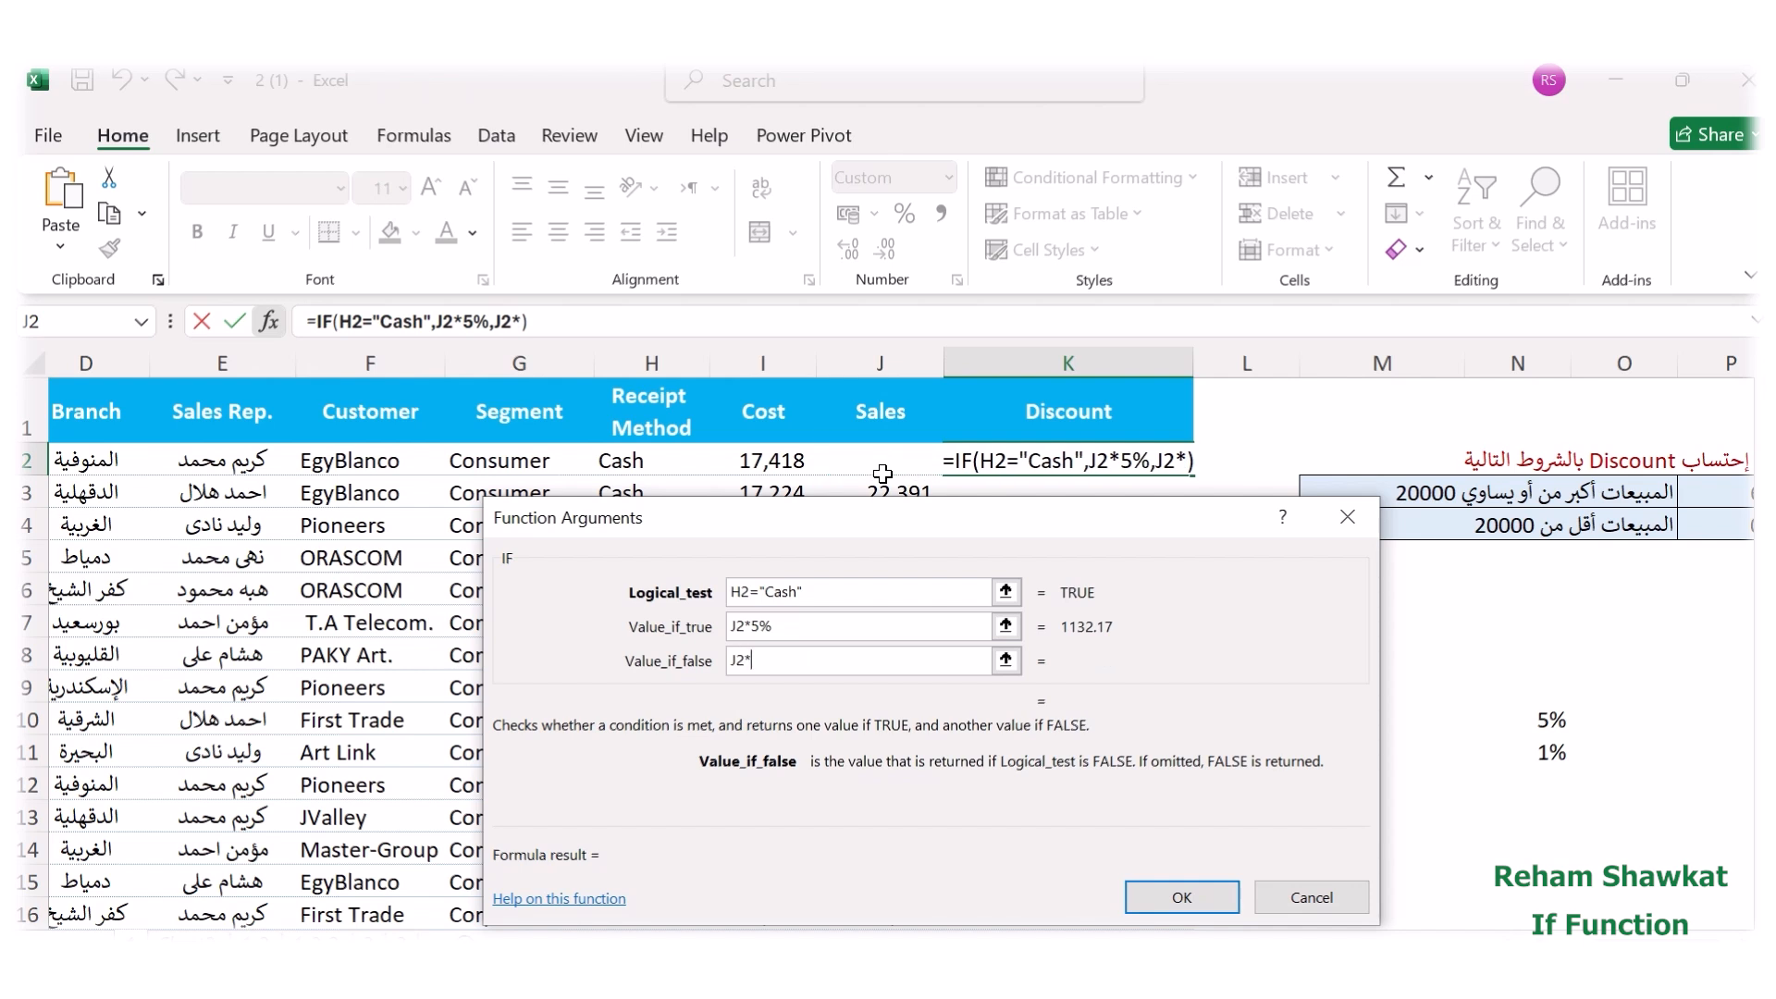
{"action": "type", "text": "1"}
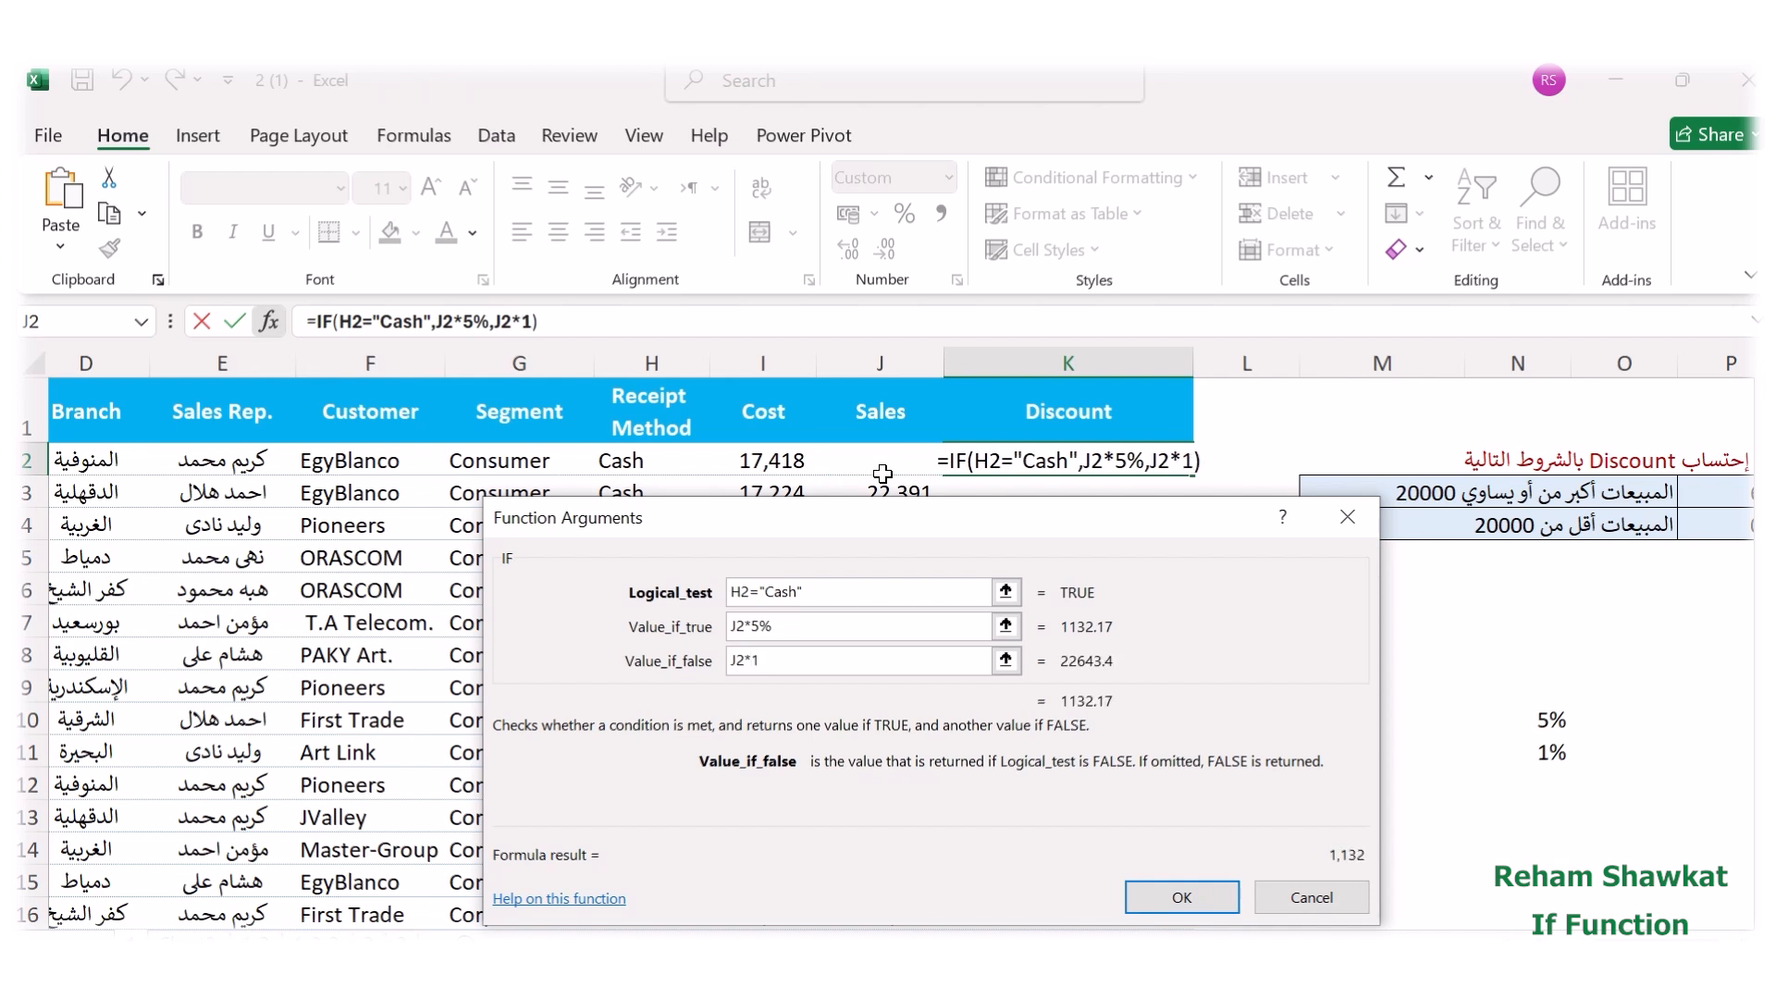
{"action": "type", "text": "%"}
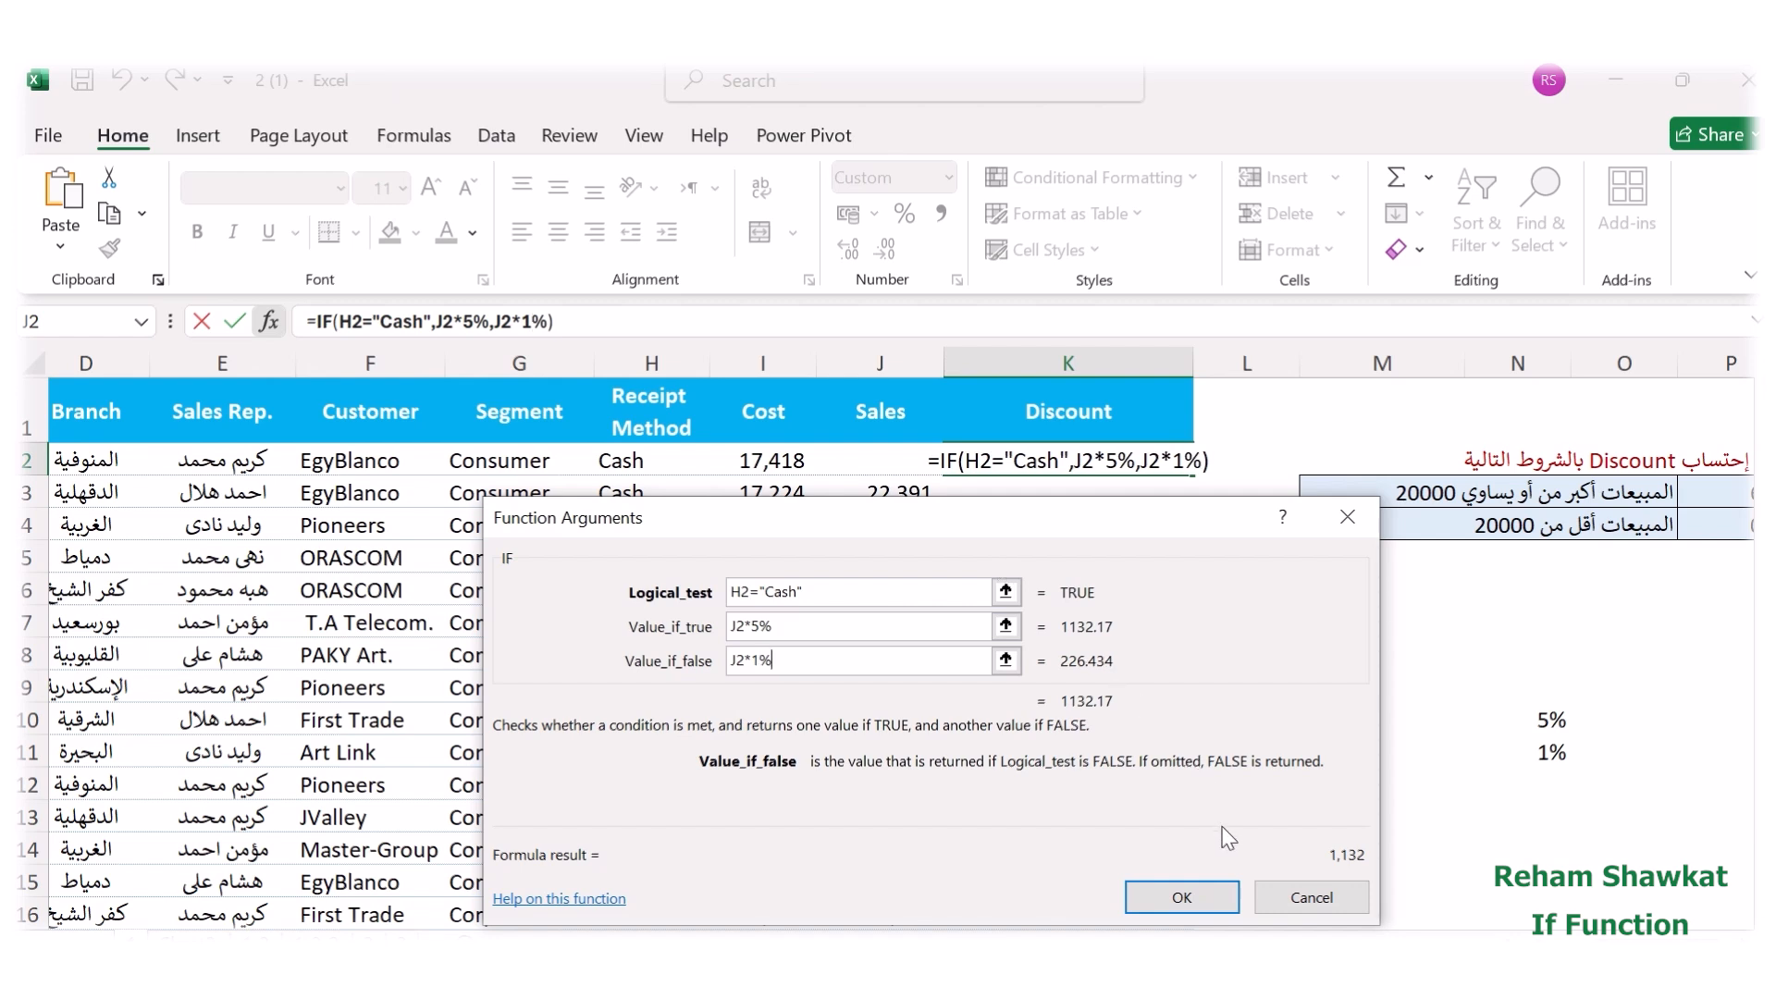
Confirm the IF formula in K2 and fill it down the whole Discount column.
{"action": "left_click", "coordinate": [1196, 898]}
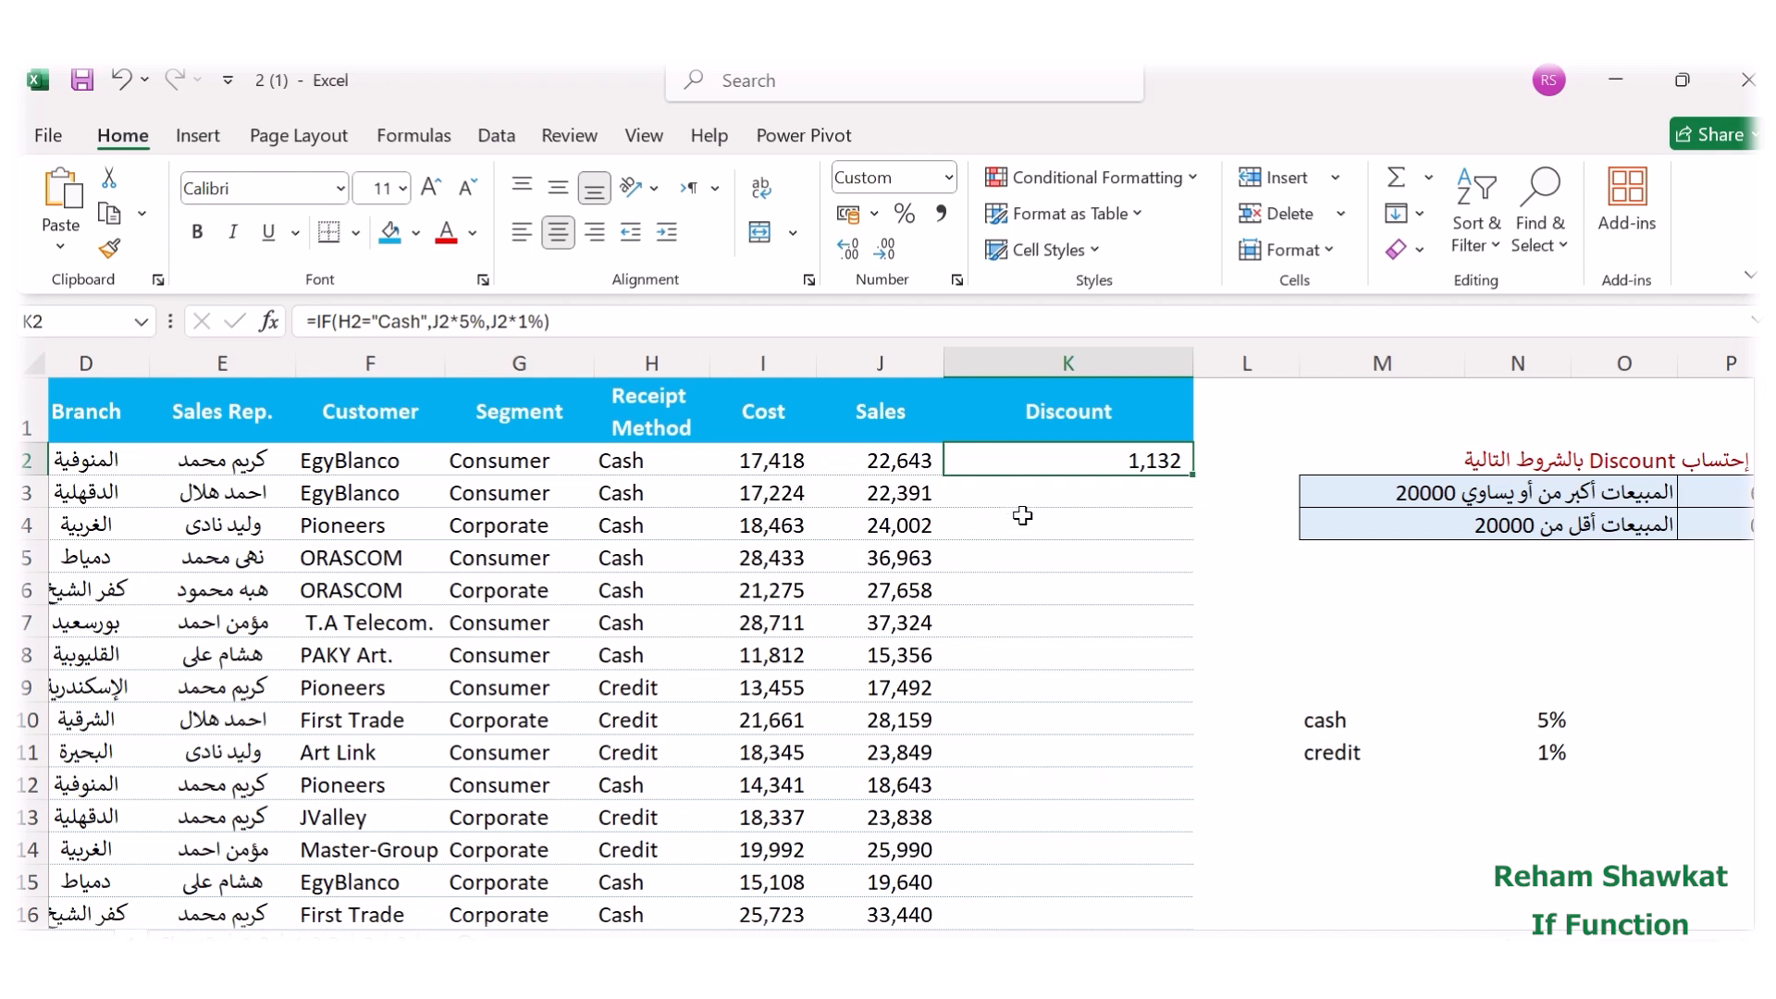
{"action": "double_click", "coordinate": [1193, 477]}
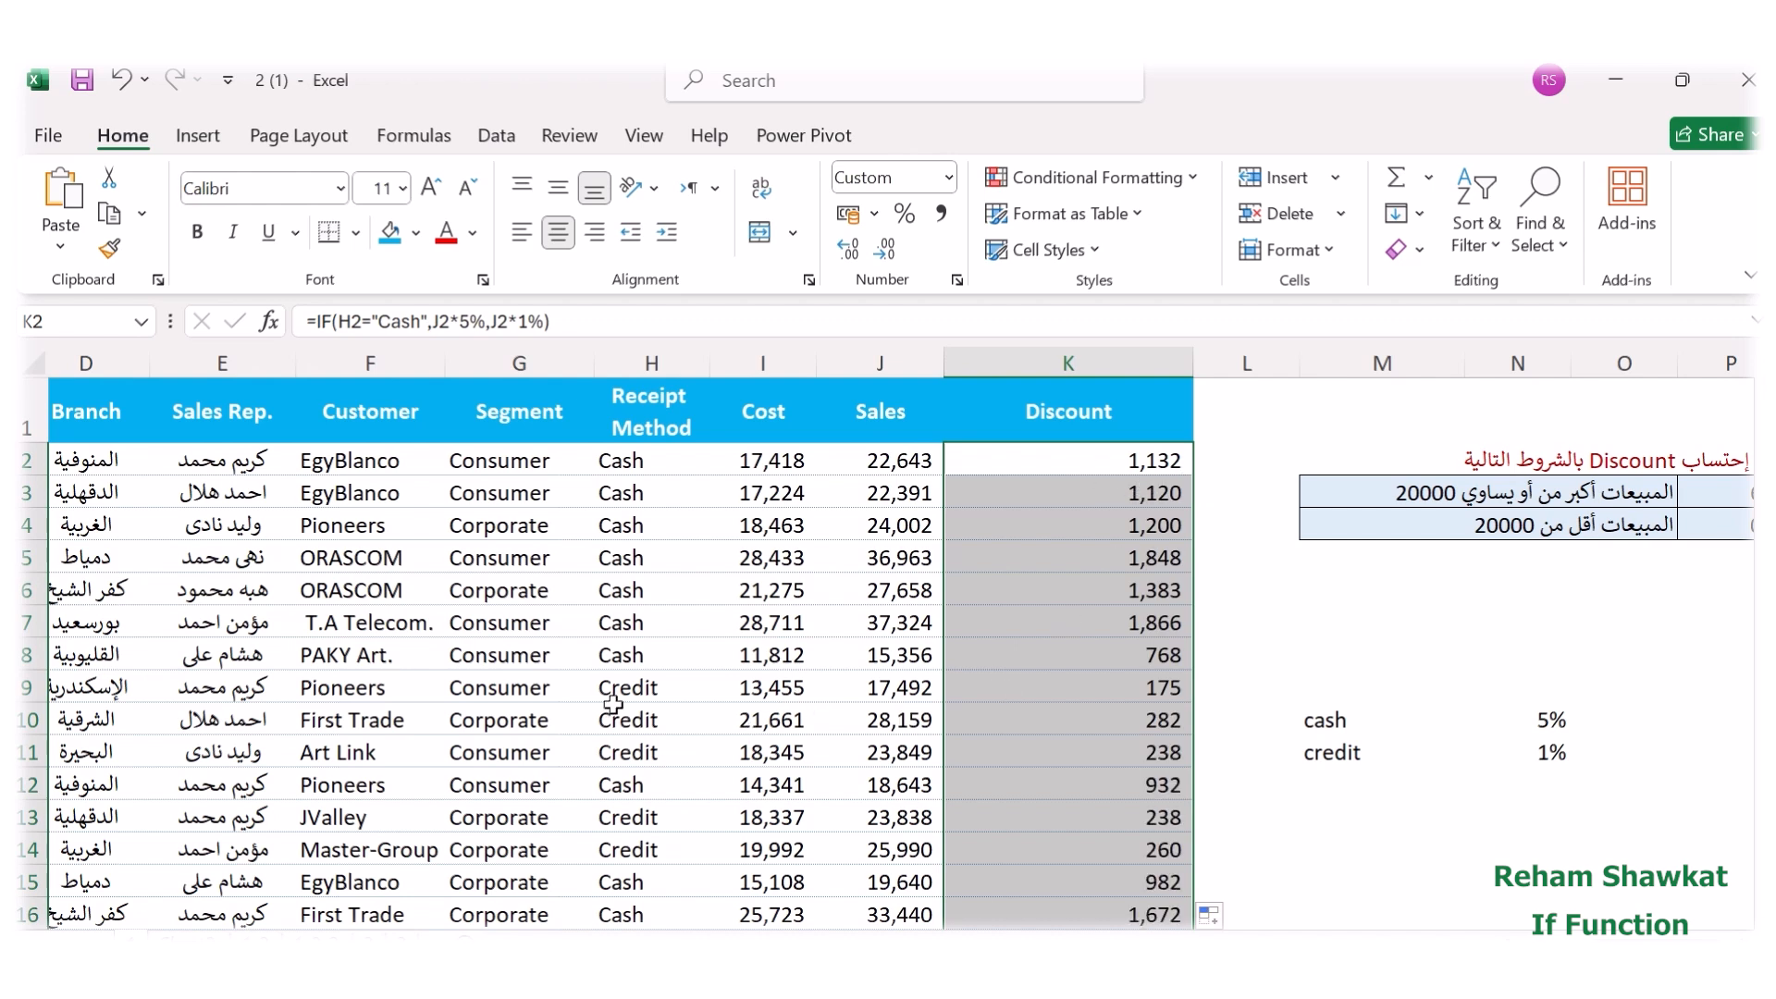
{"action": "left_click", "coordinate": [1054, 675]}
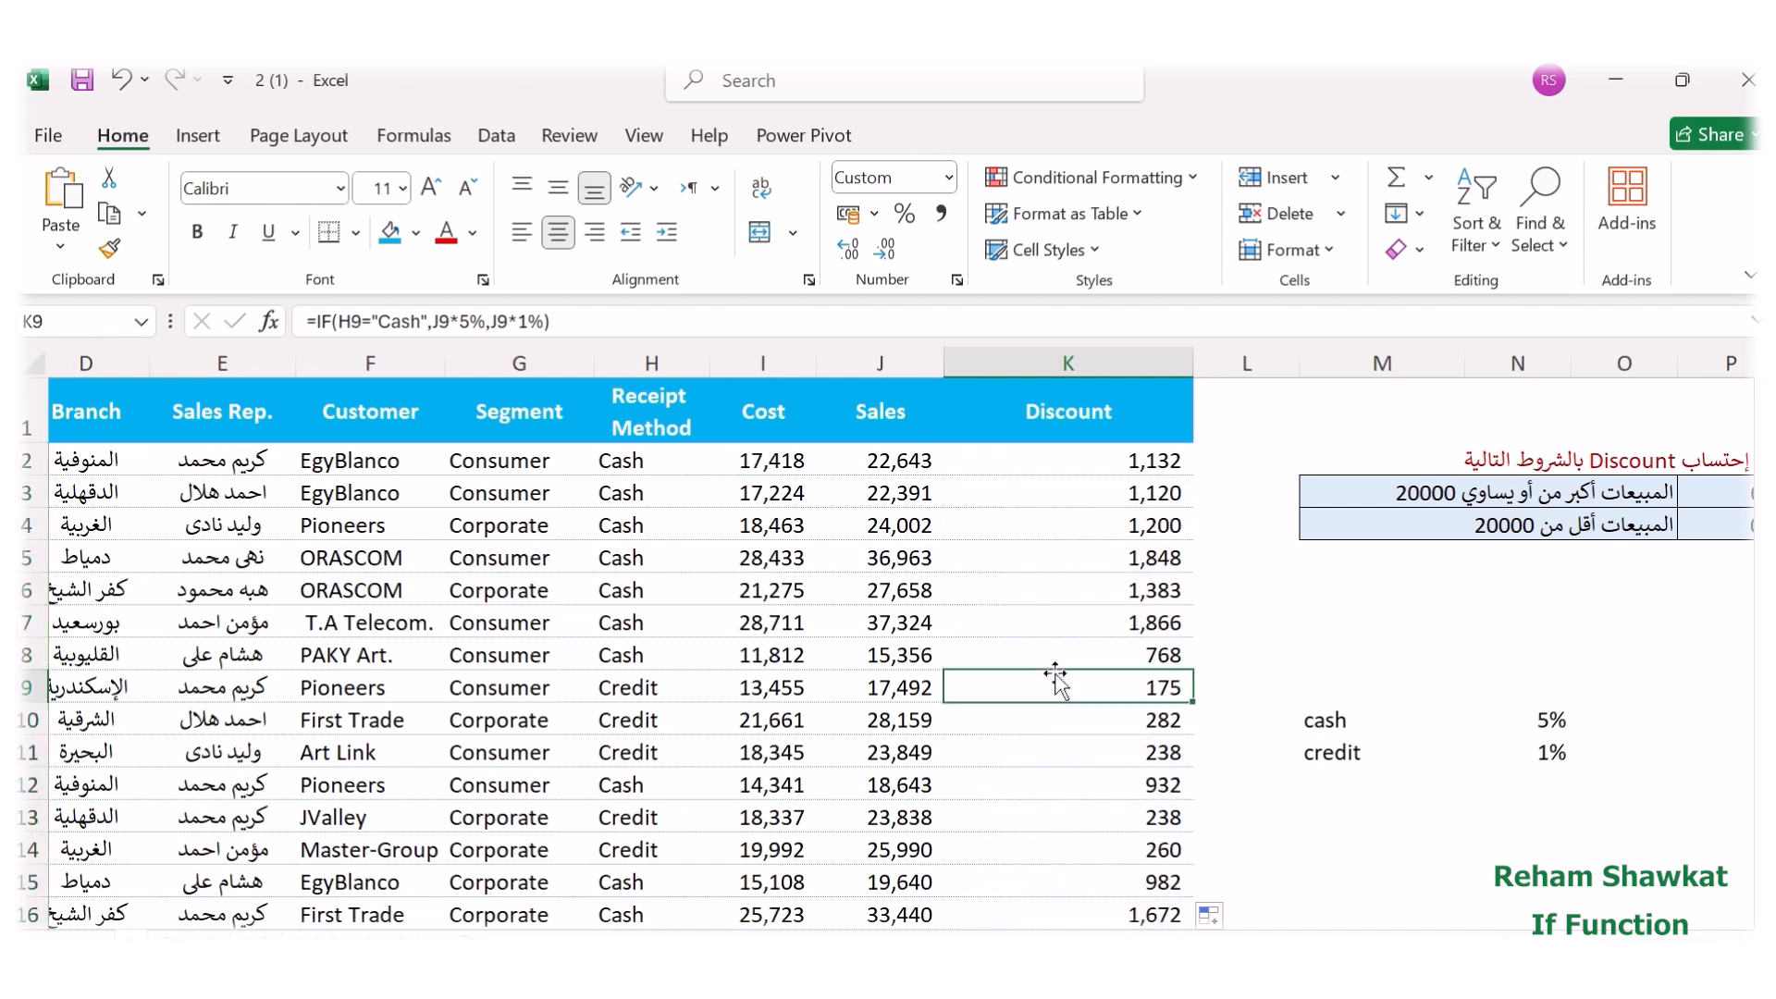